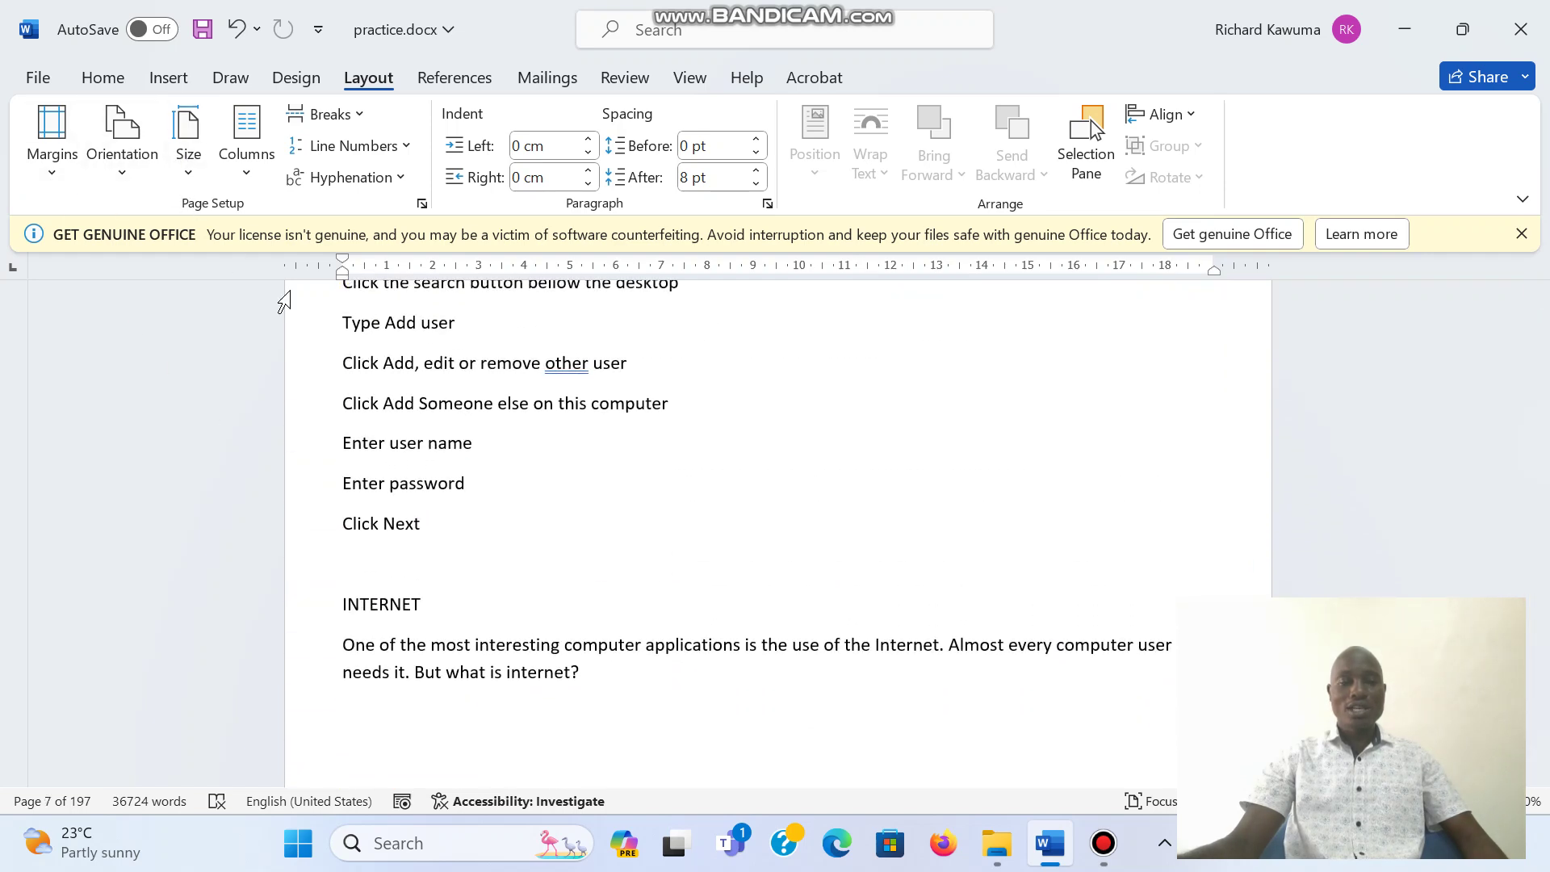
Step: Apply the Normal margins preset, 2.54 cm on all sides, to the document pages
scroll(536, 480, "up", 3)
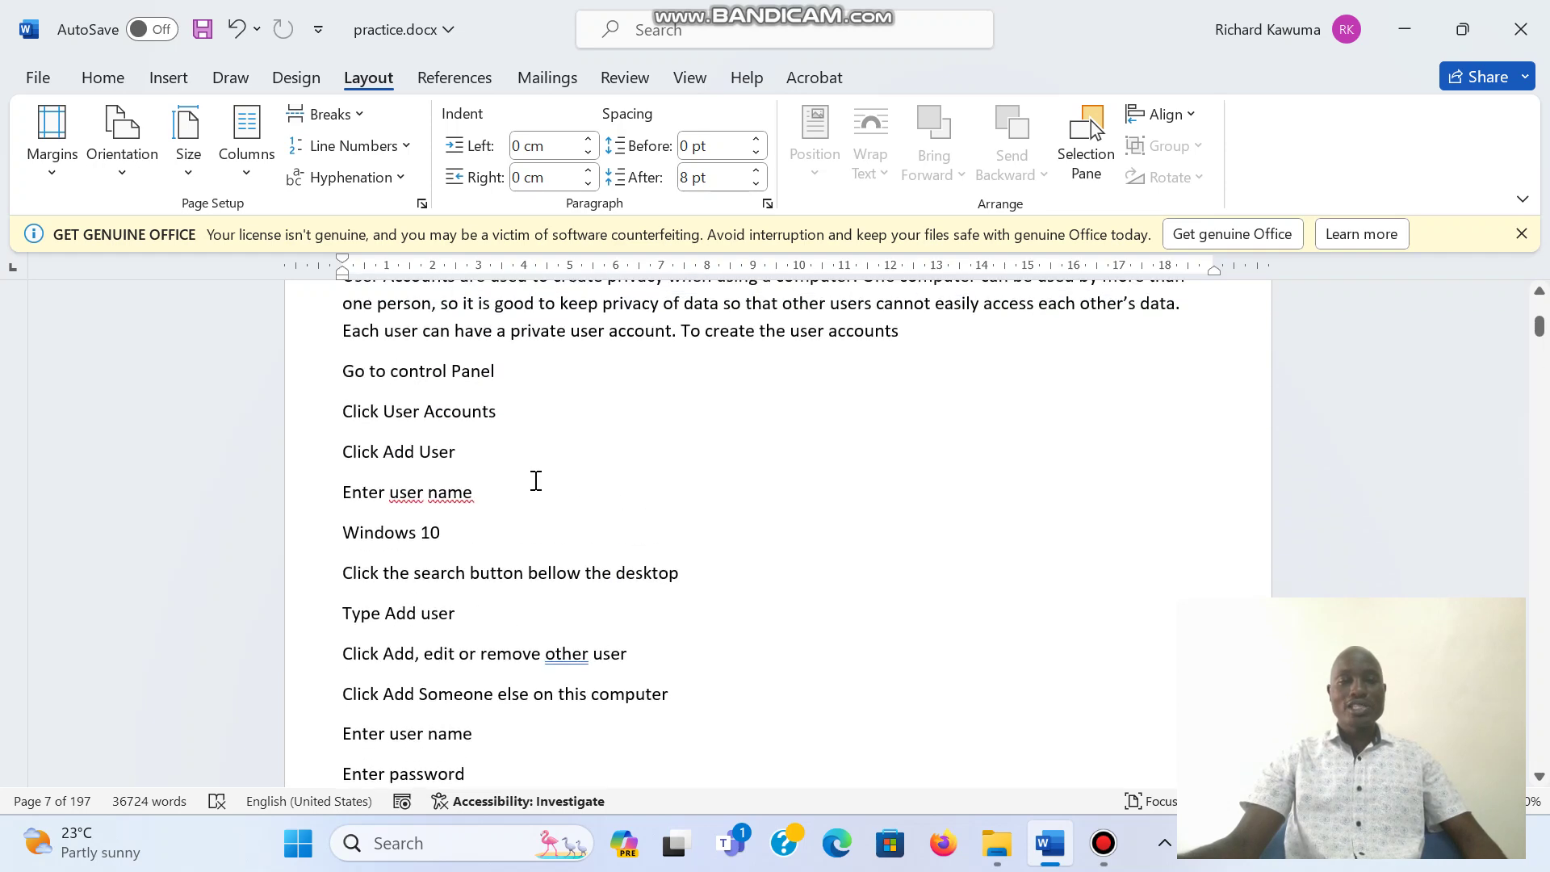
scroll(571, 514, "down", 3)
scroll(571, 514, "down", 12)
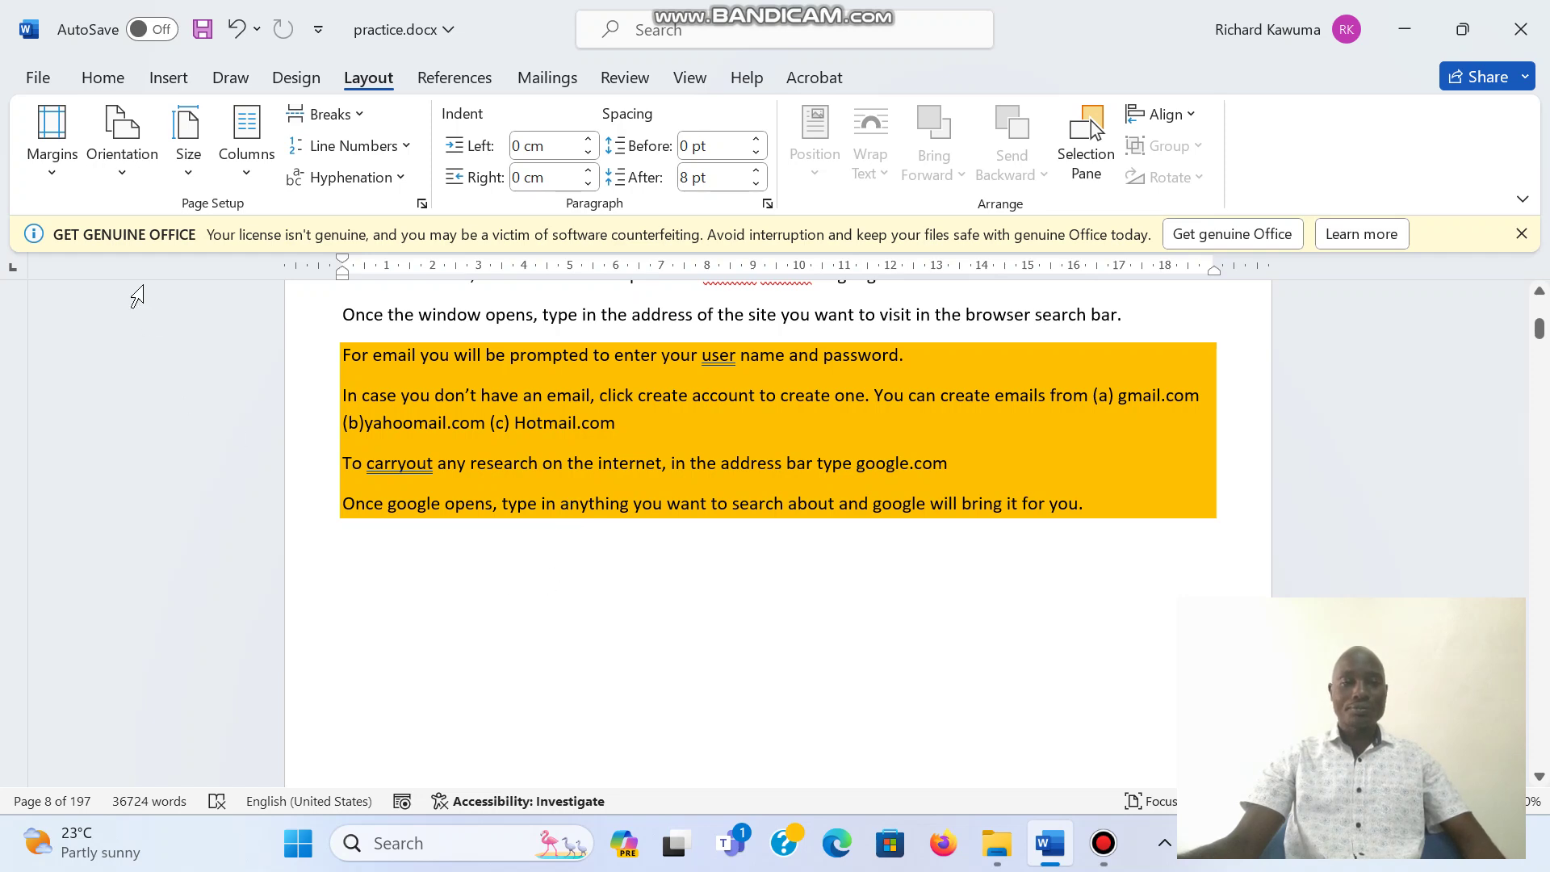
left_click(58, 172)
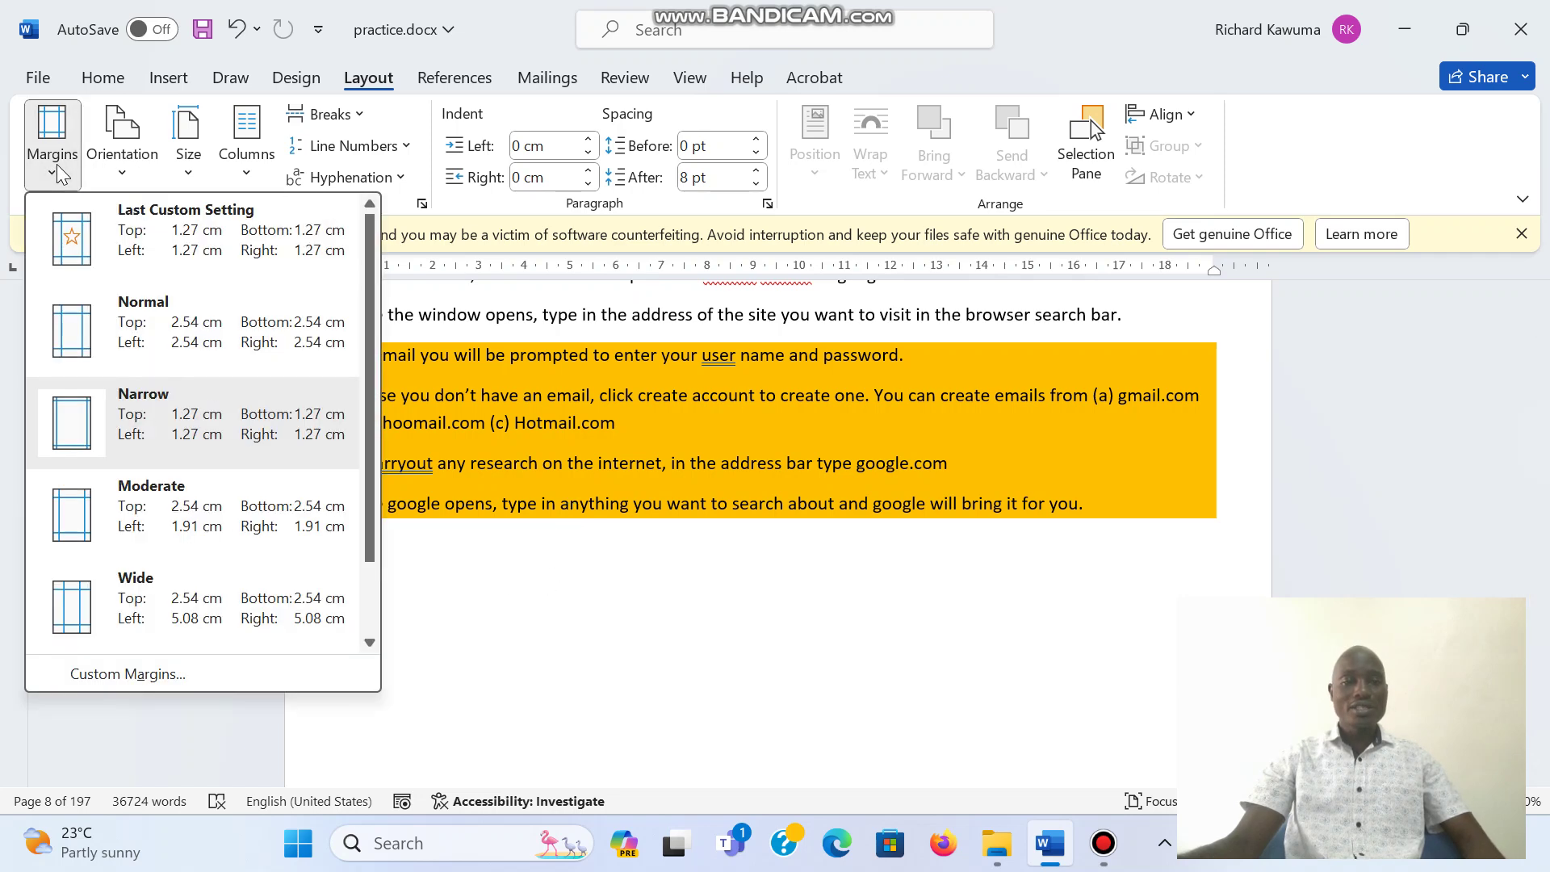
left_click(129, 307)
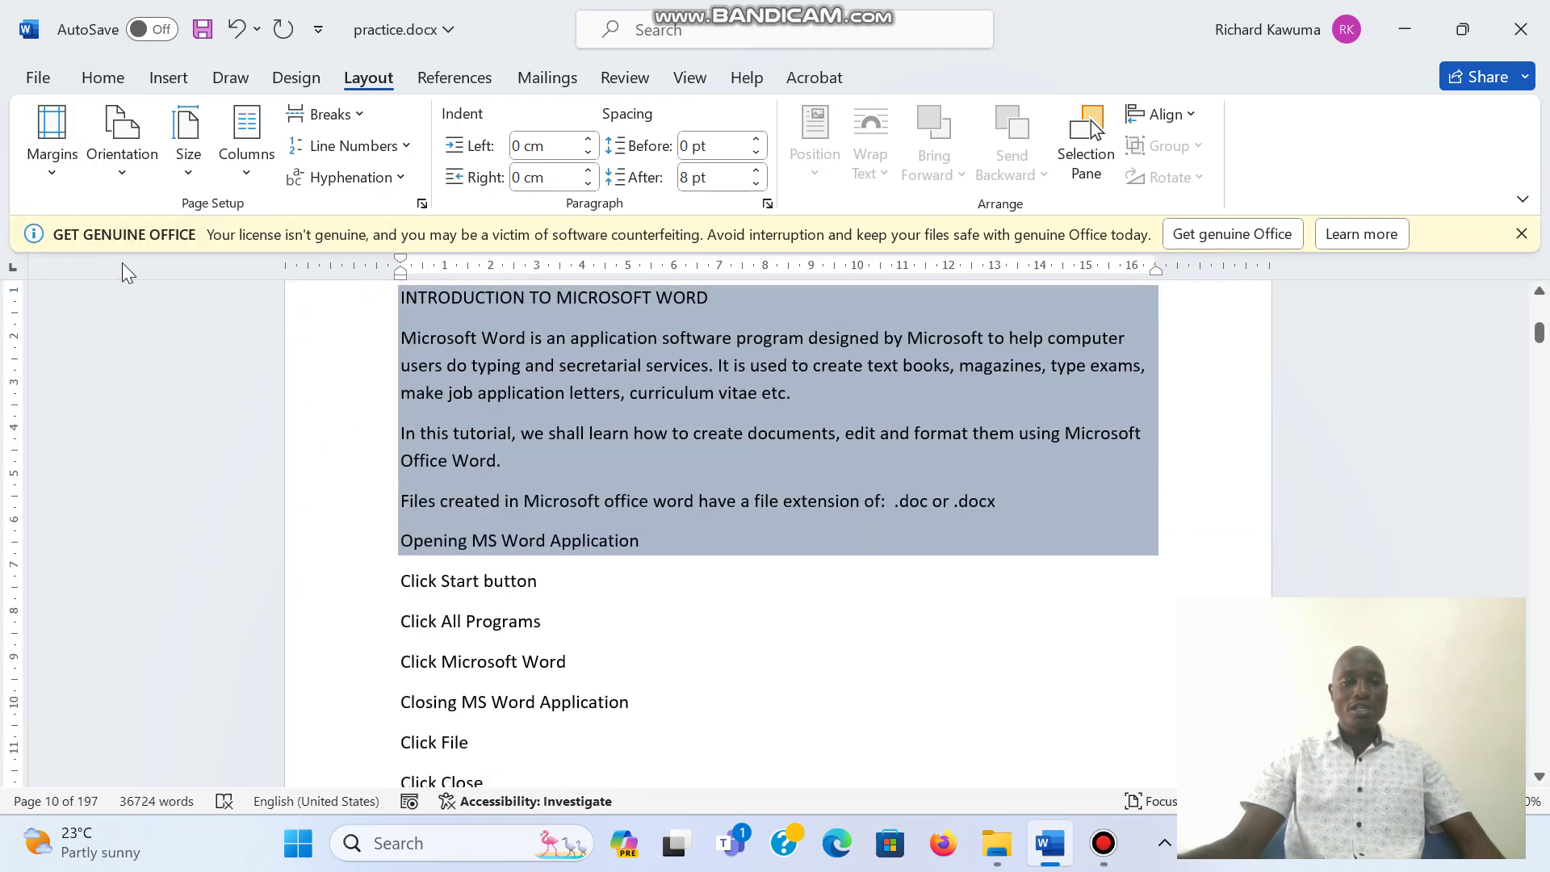
left_click(52, 141)
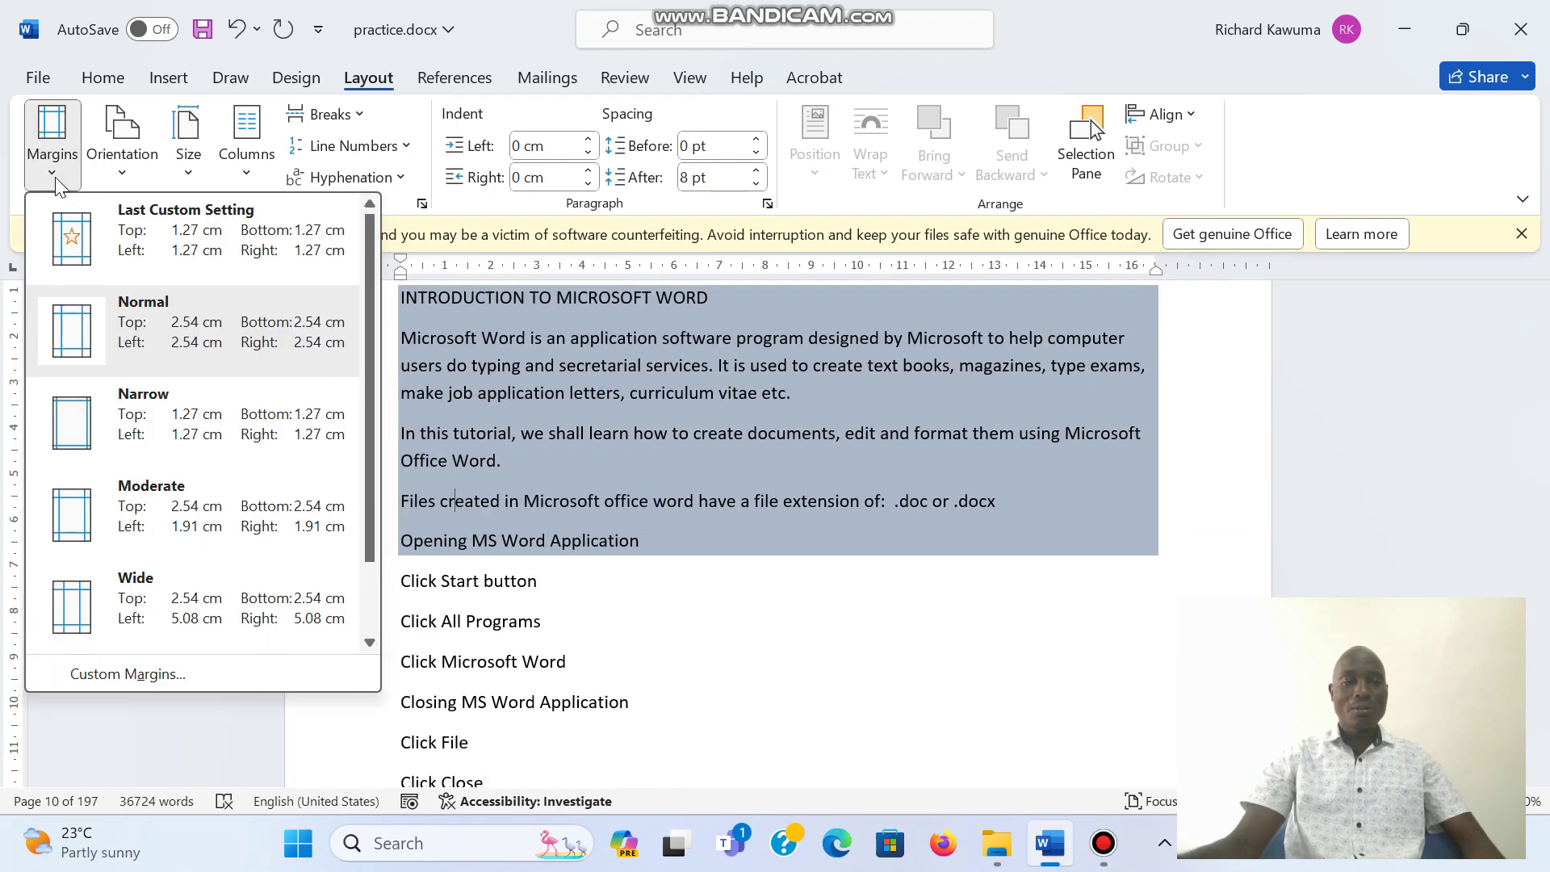
left_click(119, 312)
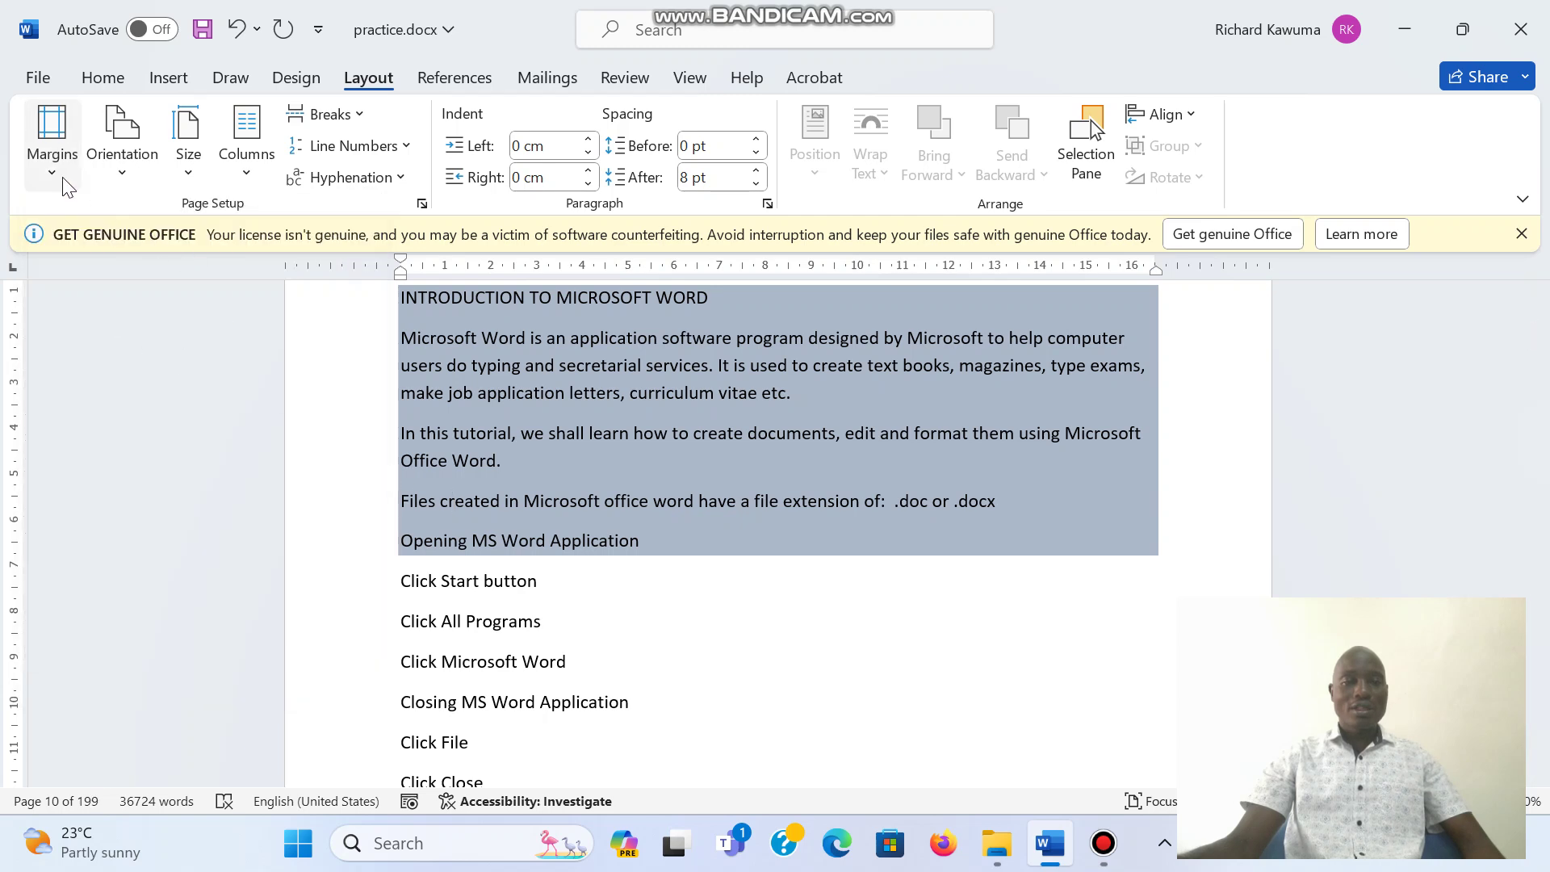
Step: Apply the Moderate margins preset, 2.54 cm top and bottom and 1.91 cm at the sides
left_click(66, 183)
left_click(105, 502)
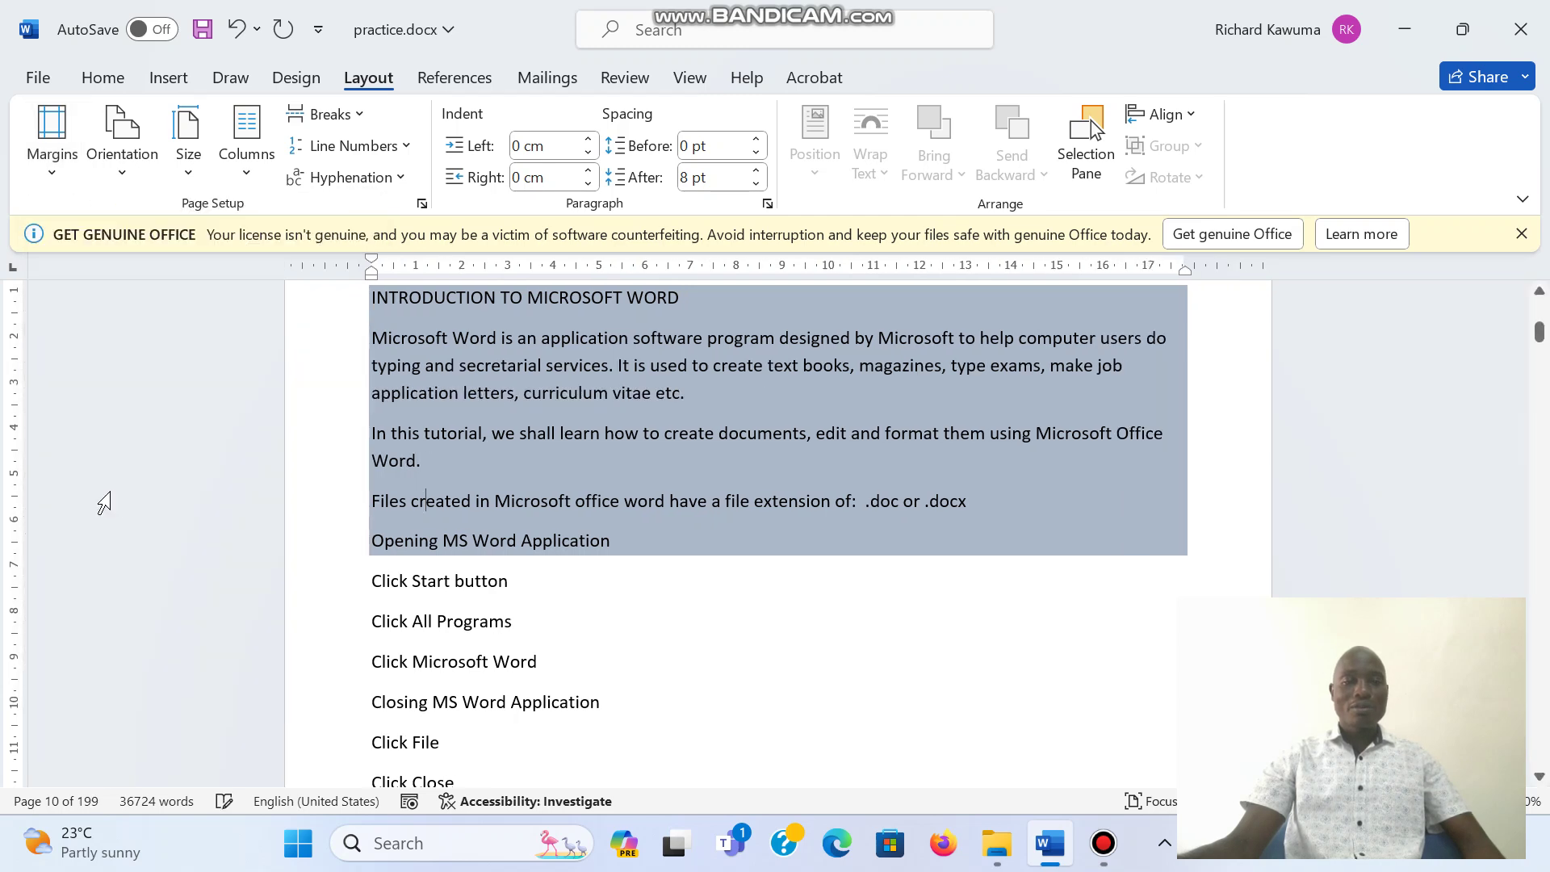
Step: Open the custom margins settings for this section and set the top margin to 2.3 cm
left_click(55, 172)
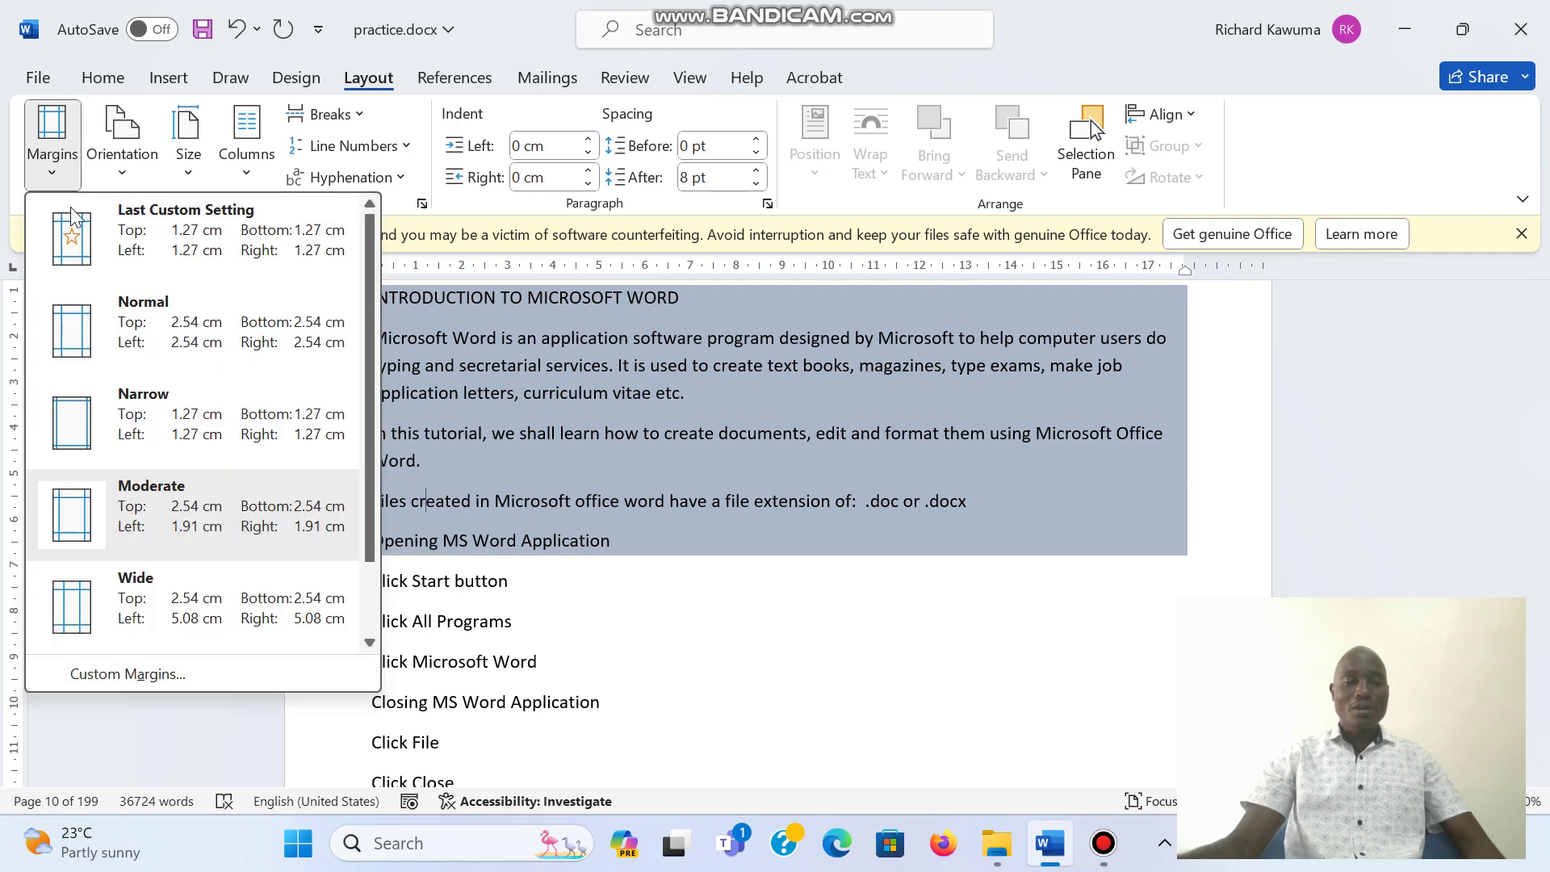
scroll(193, 465, "down", 1)
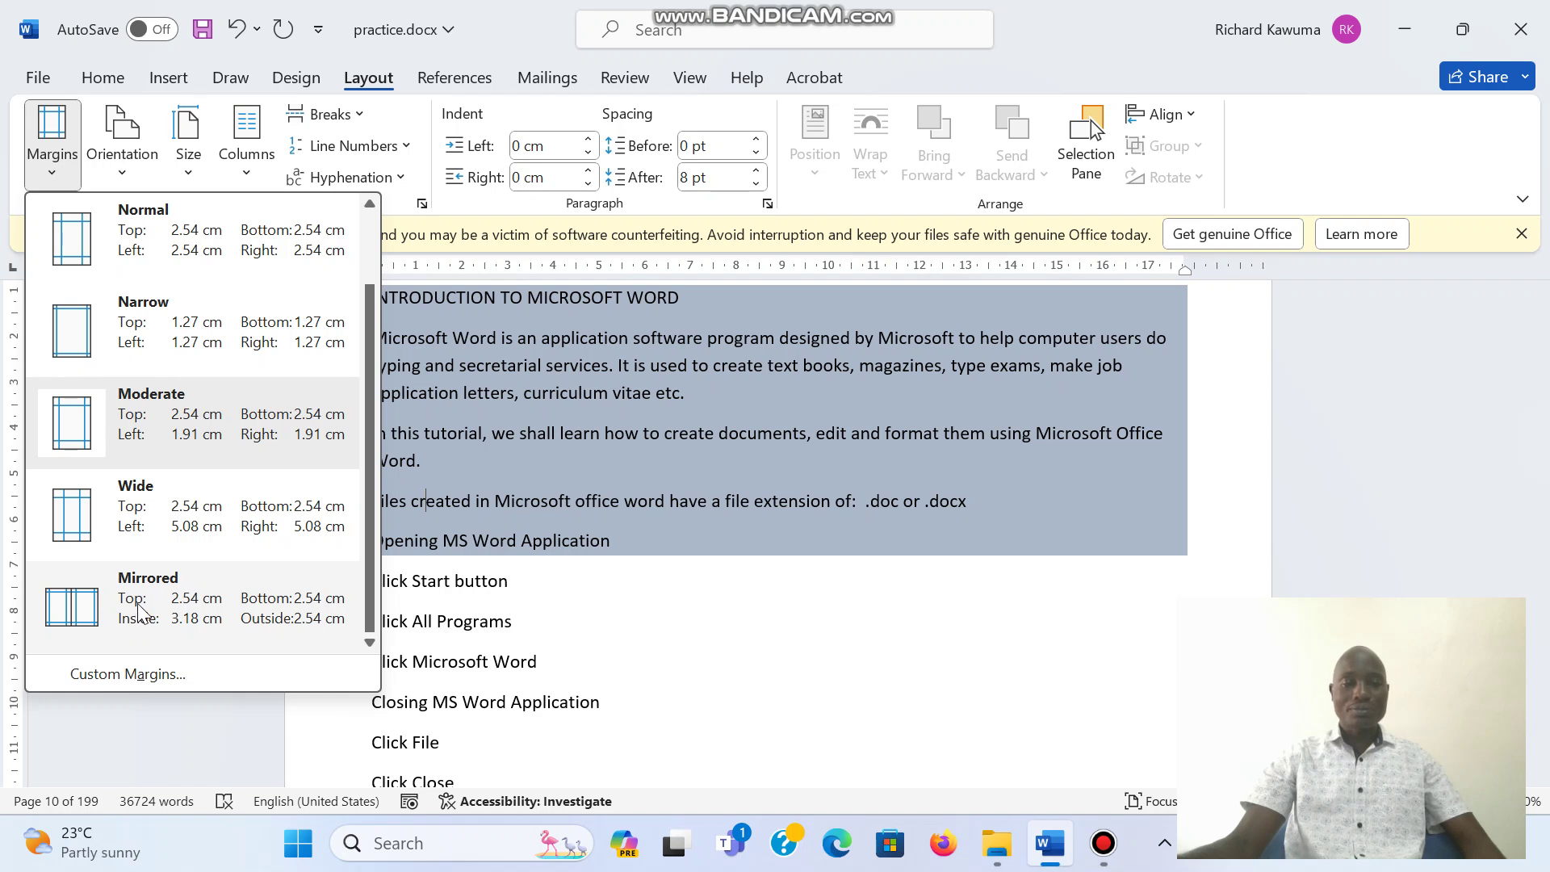
left_click(127, 674)
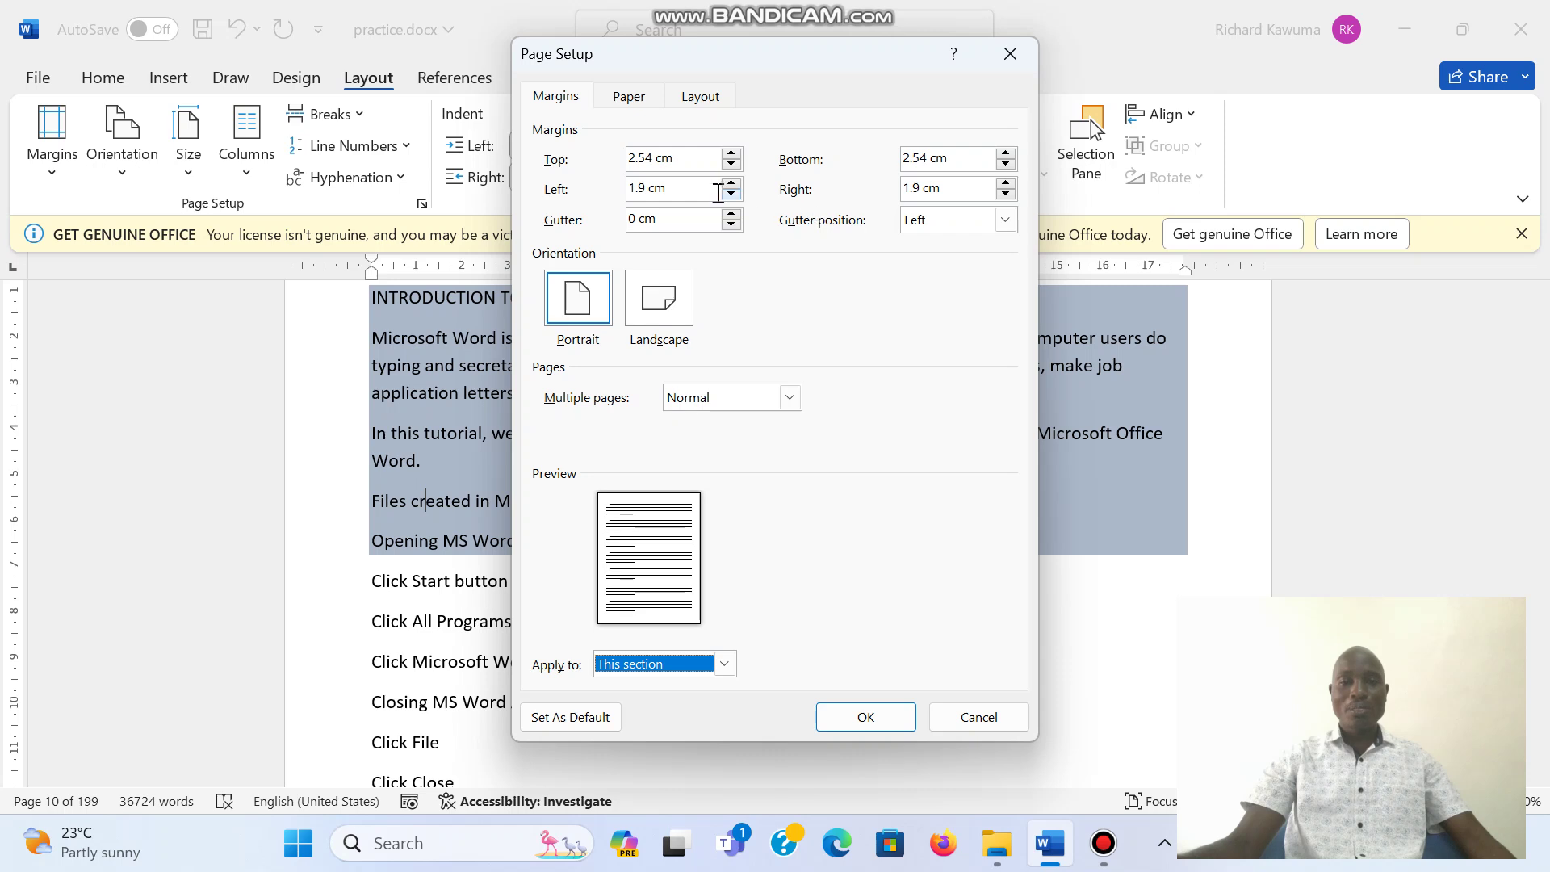
left_click(731, 153)
left_click(731, 152)
left_click(731, 152)
left_click(732, 165)
left_click(731, 165)
left_click(731, 165)
left_click(732, 165)
left_click(731, 165)
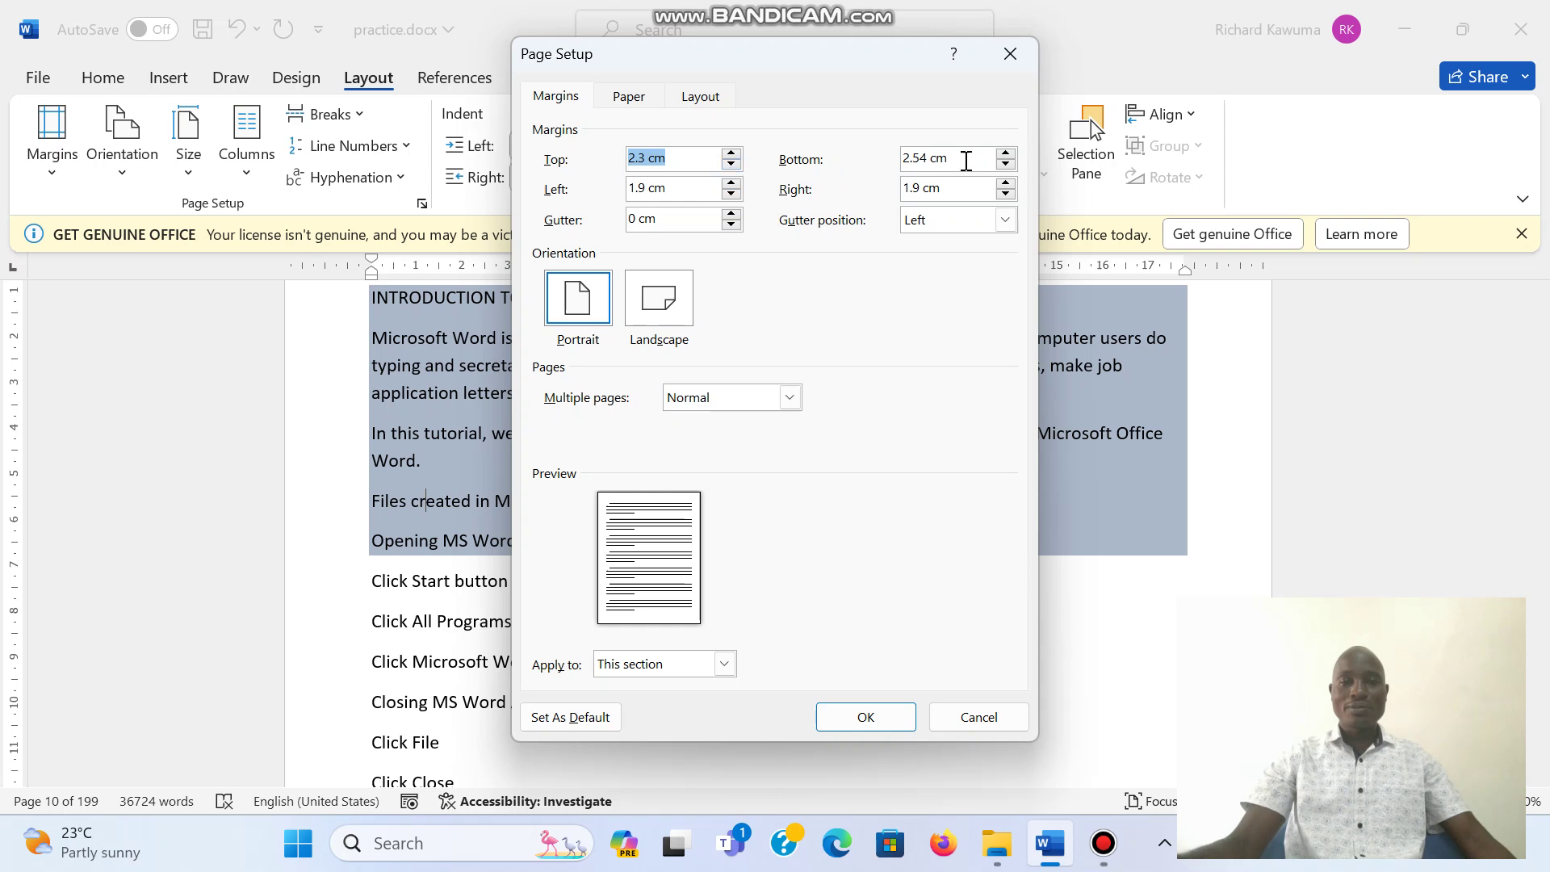
Step: Set the bottom margin of this section to 2.5 cm in the page setup
left_click(1005, 153)
left_click(1005, 153)
left_click(1006, 153)
left_click(1005, 153)
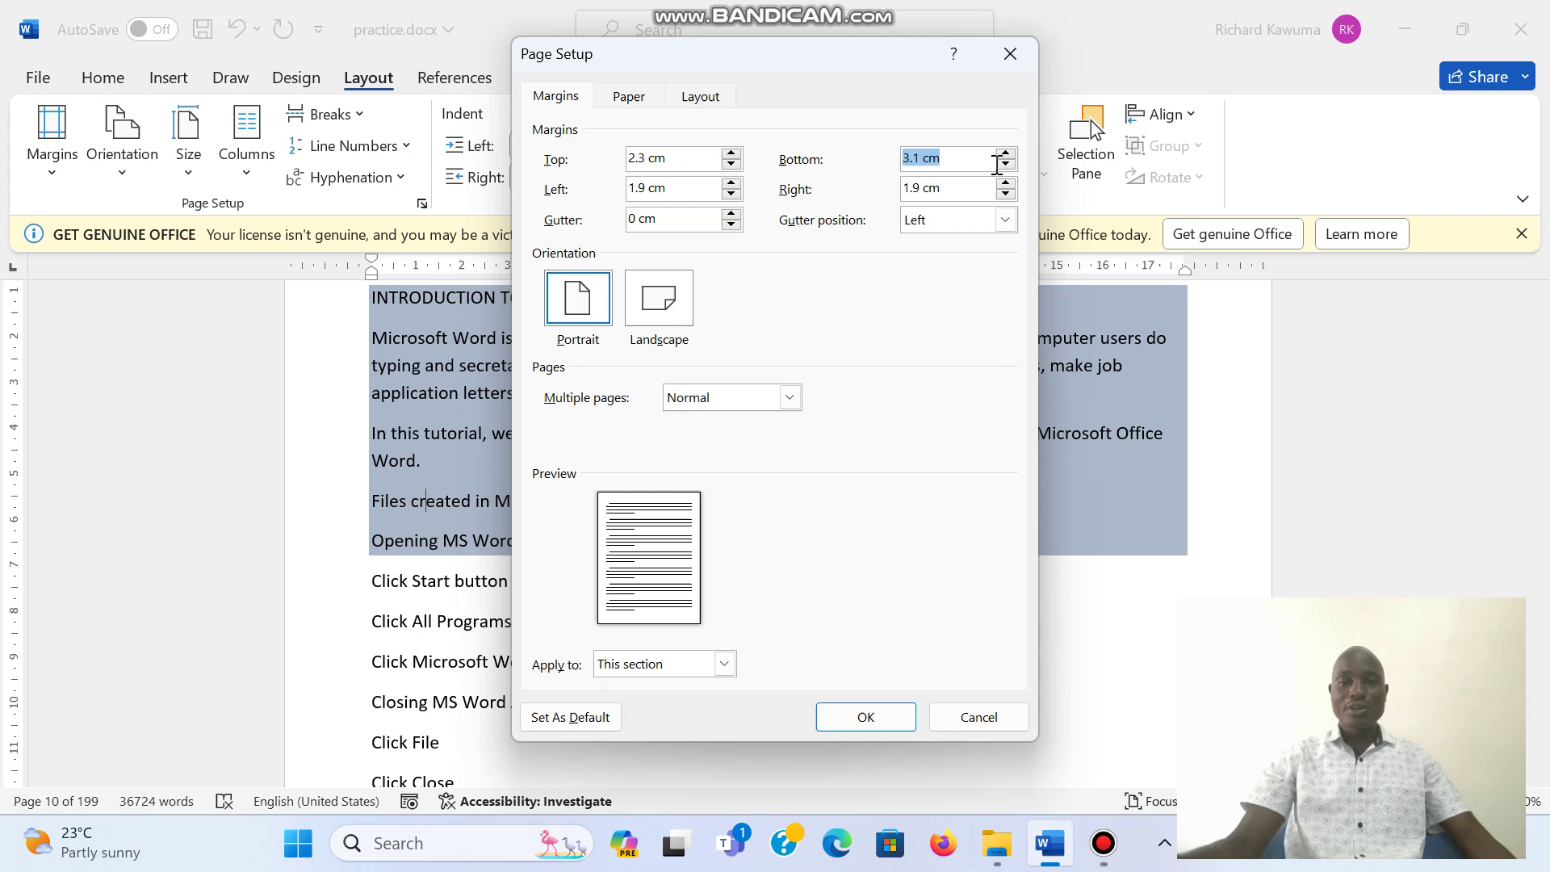
left_click(1005, 164)
left_click(1005, 164)
left_click(1006, 164)
left_click(1005, 166)
Step: Preview the Landscape orientation in the page setup, return to Portrait and apply the custom margins
left_click(587, 310)
left_click(647, 318)
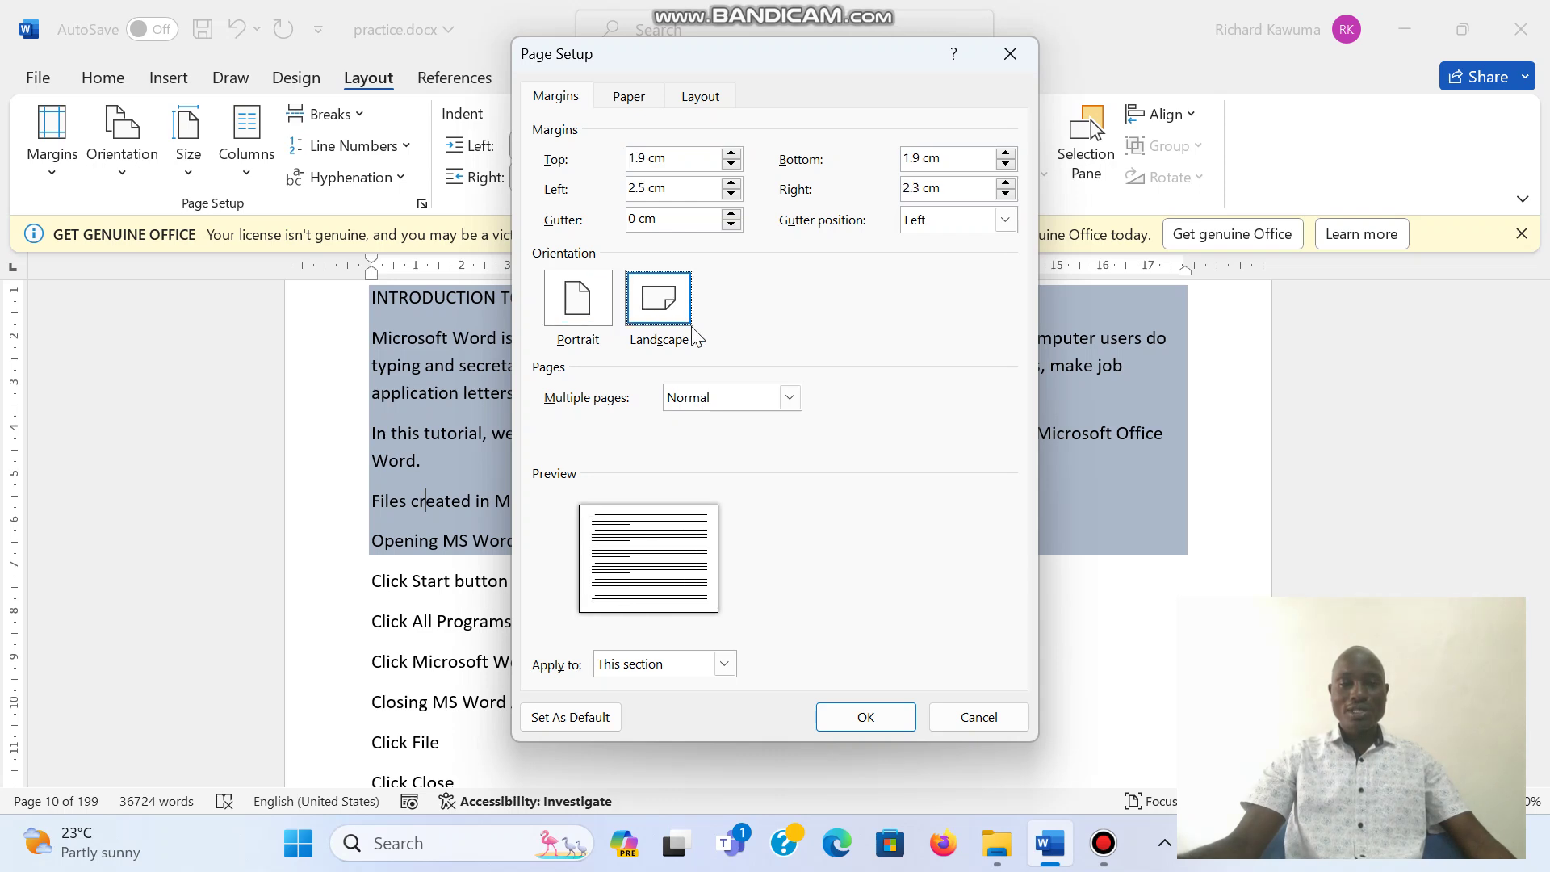
left_click(601, 311)
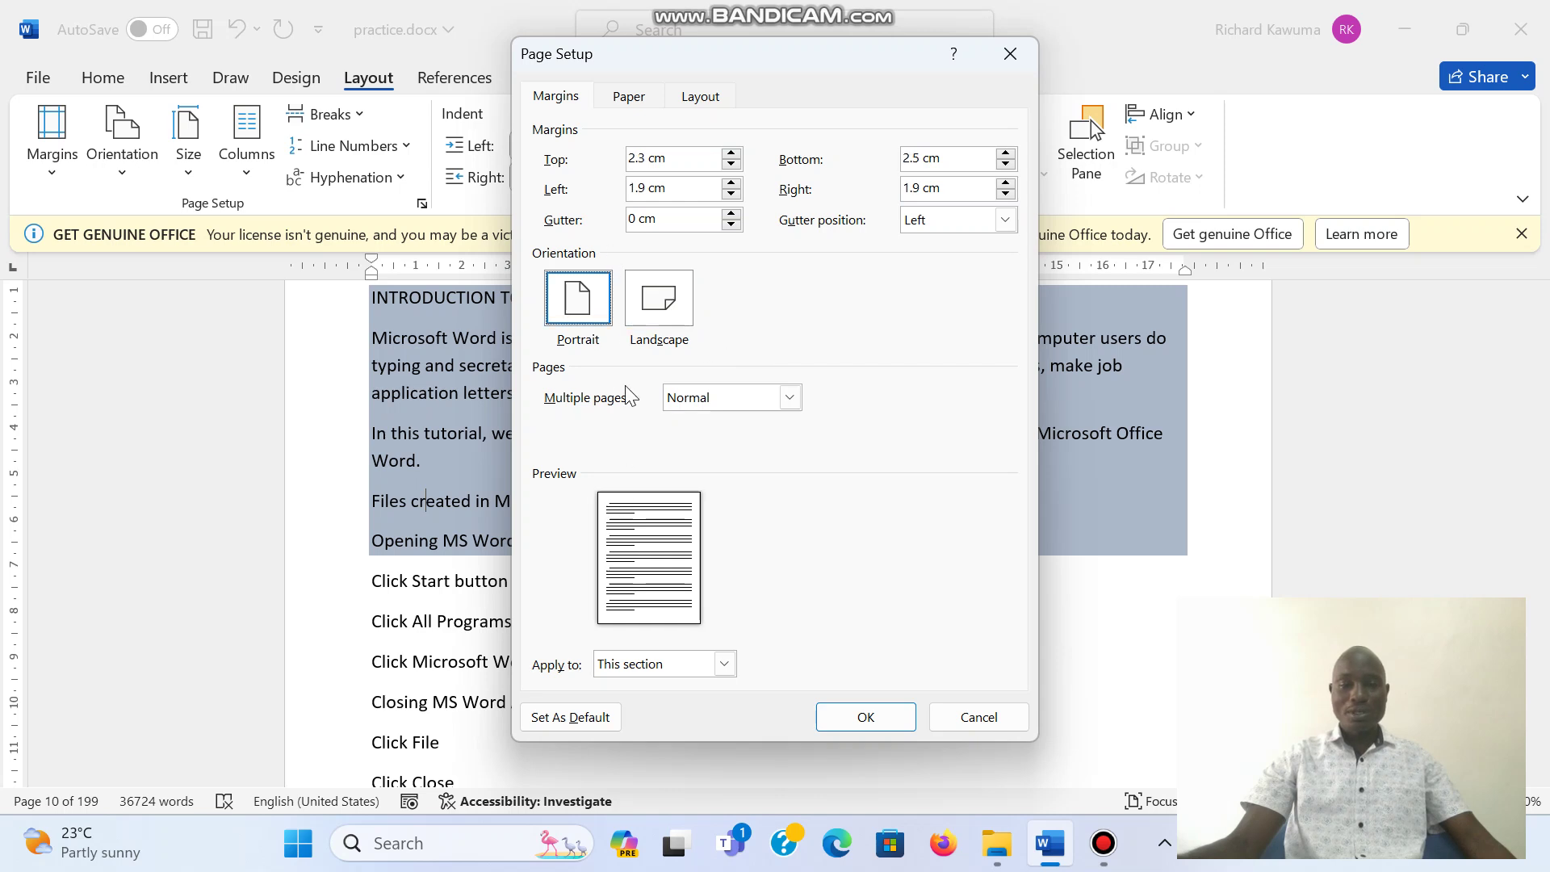
left_click(836, 712)
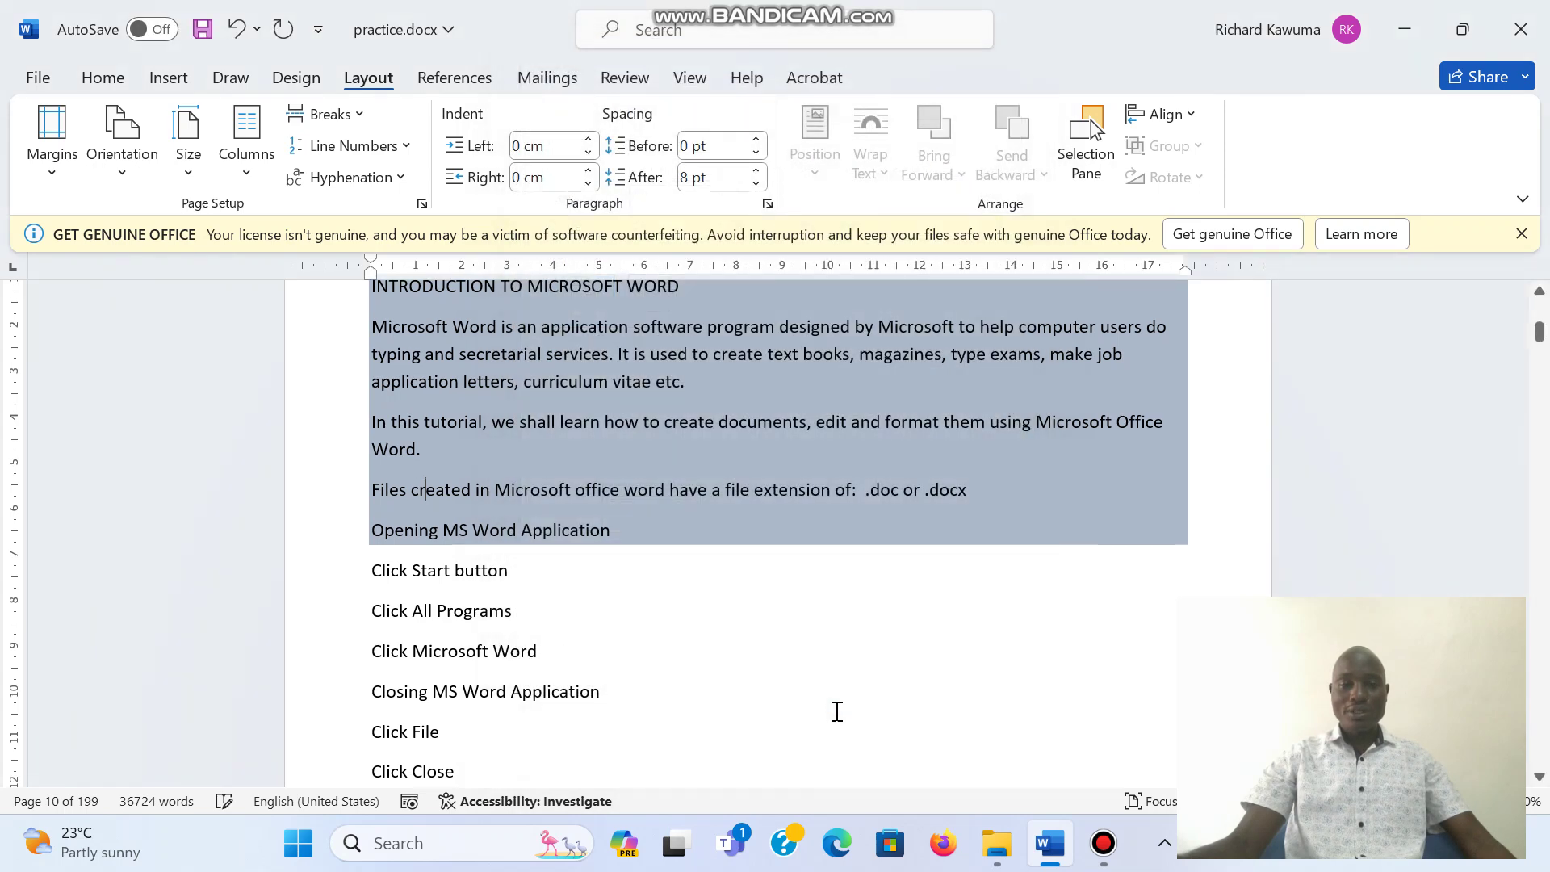
Step: Switch the page orientation to Landscape and back to Portrait, twice
left_click(121, 165)
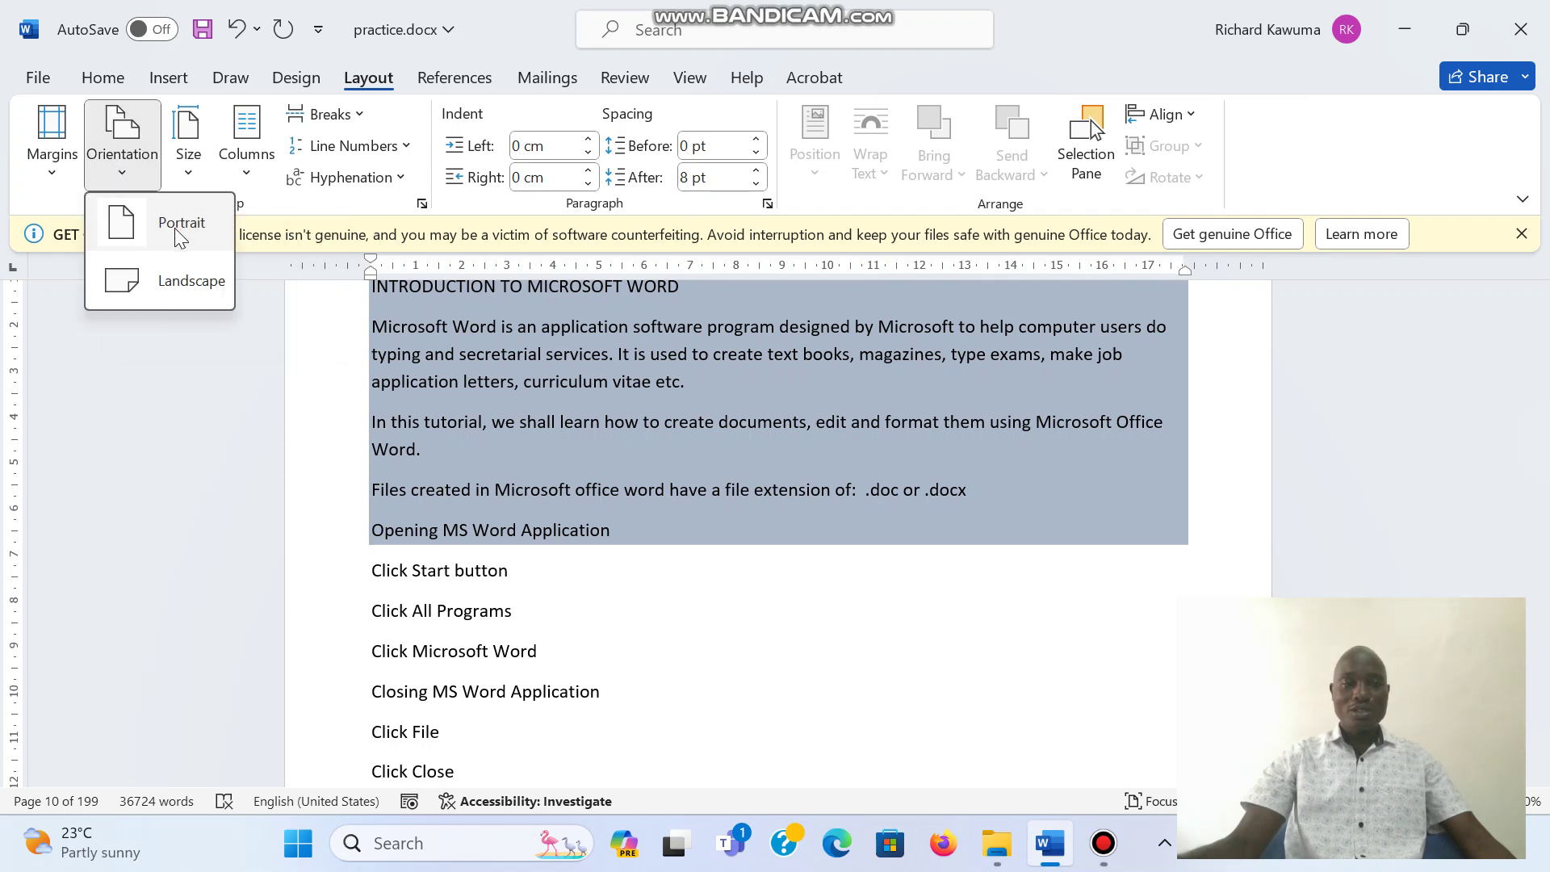
left_click(178, 278)
left_click(131, 166)
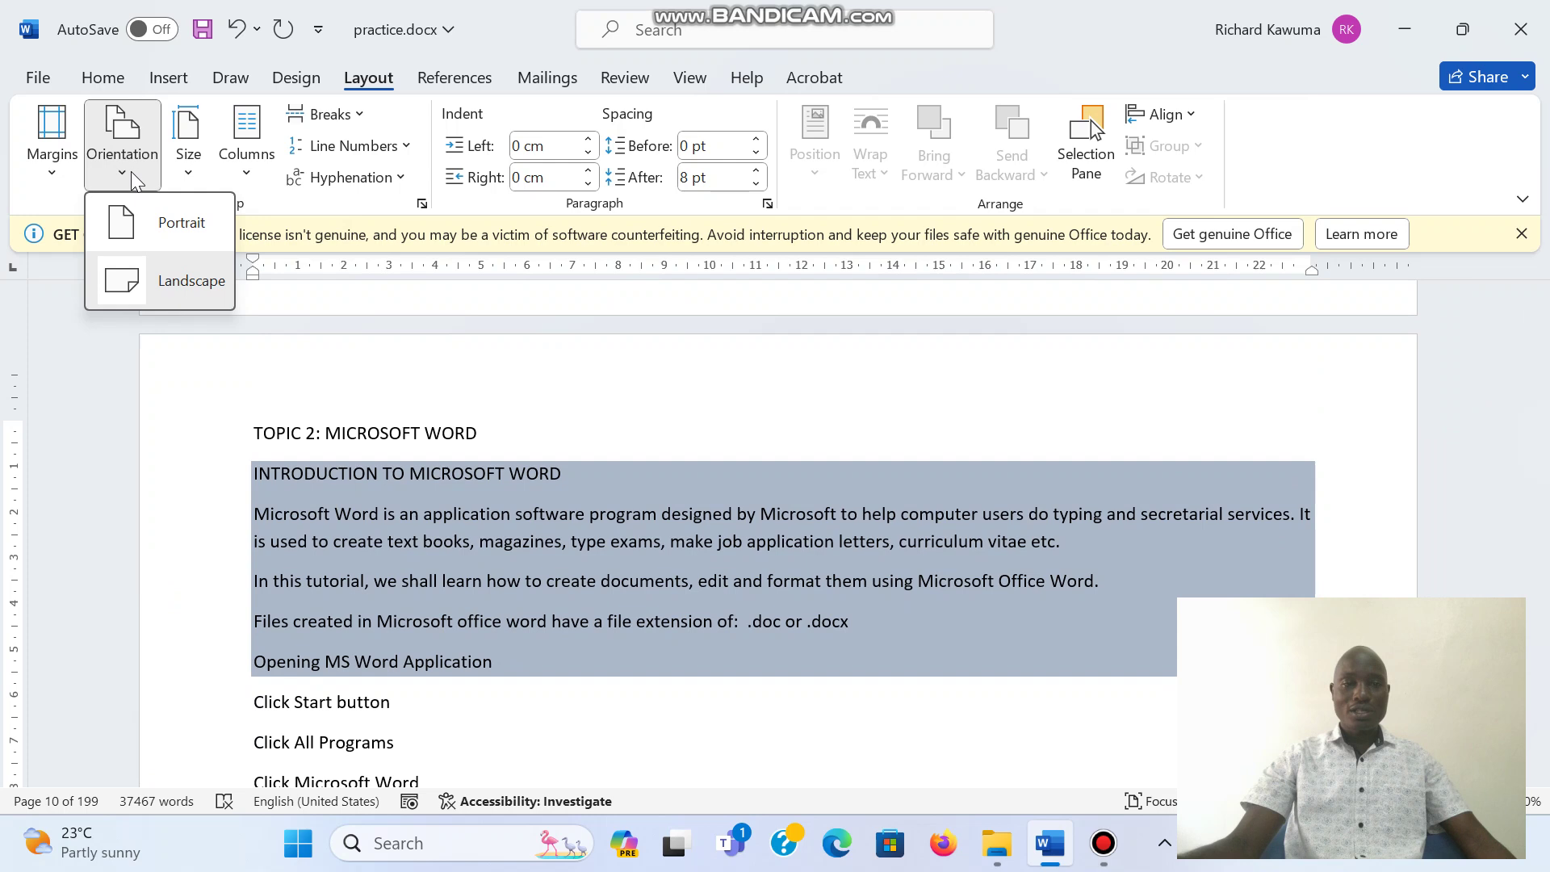
left_click(134, 210)
left_click(125, 171)
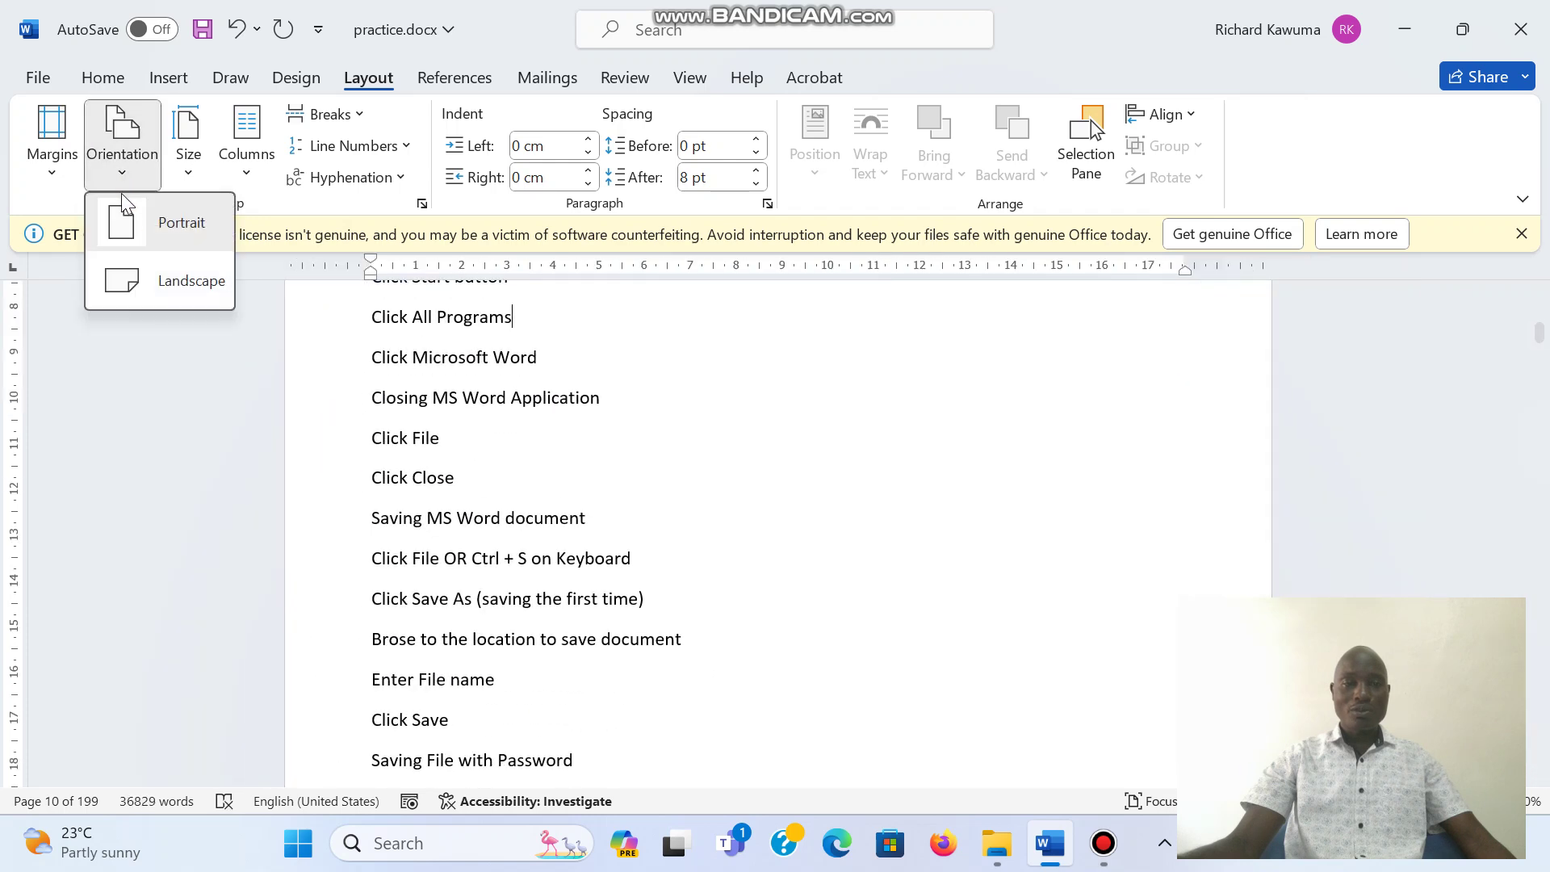
left_click(138, 276)
left_click(130, 173)
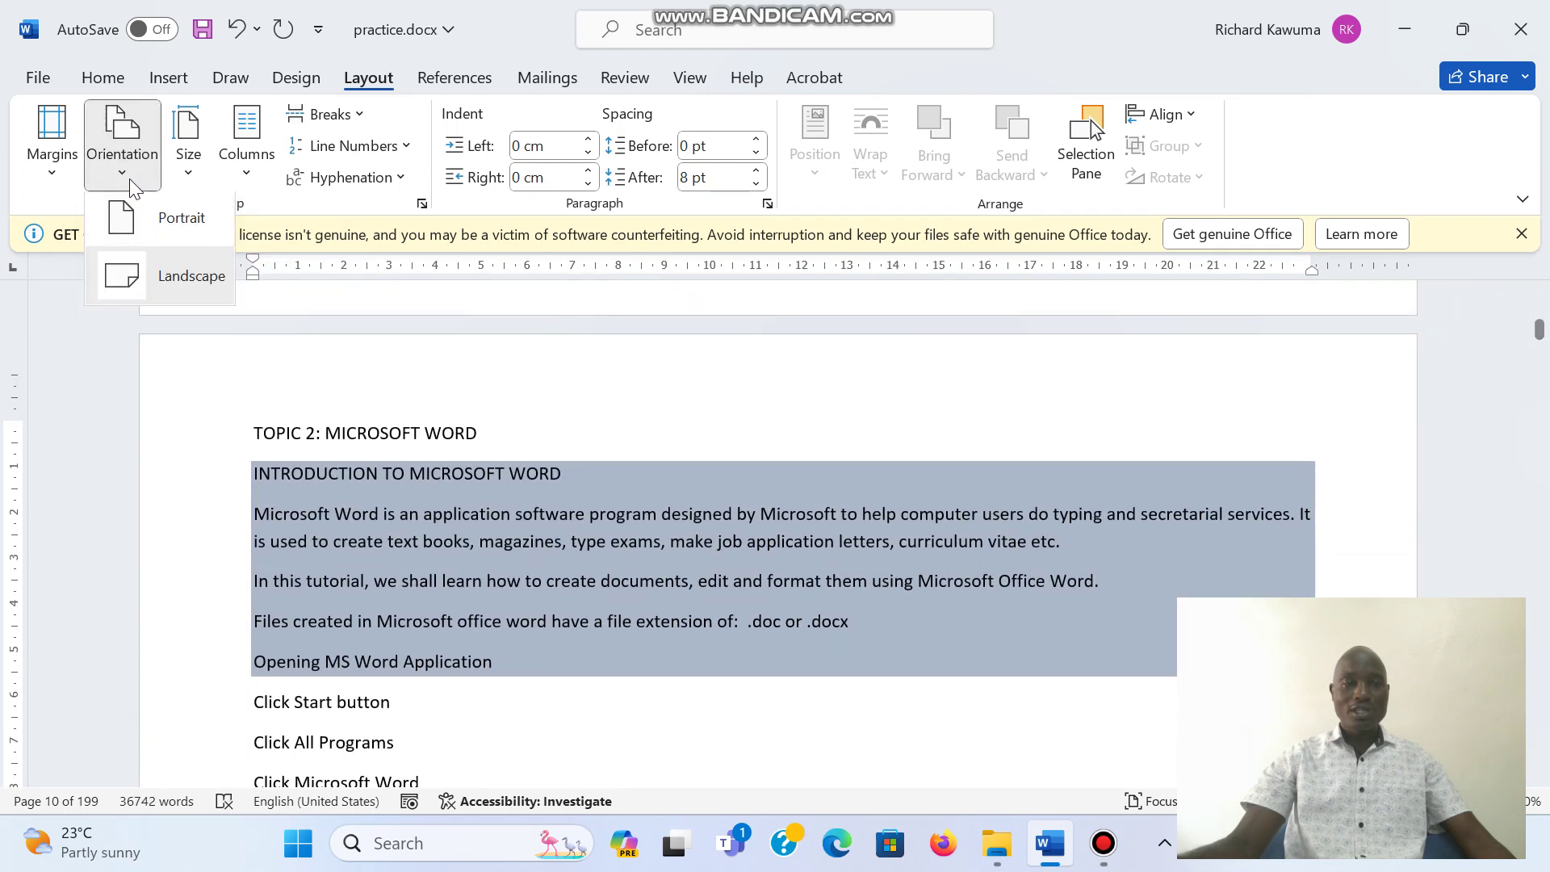
left_click(140, 217)
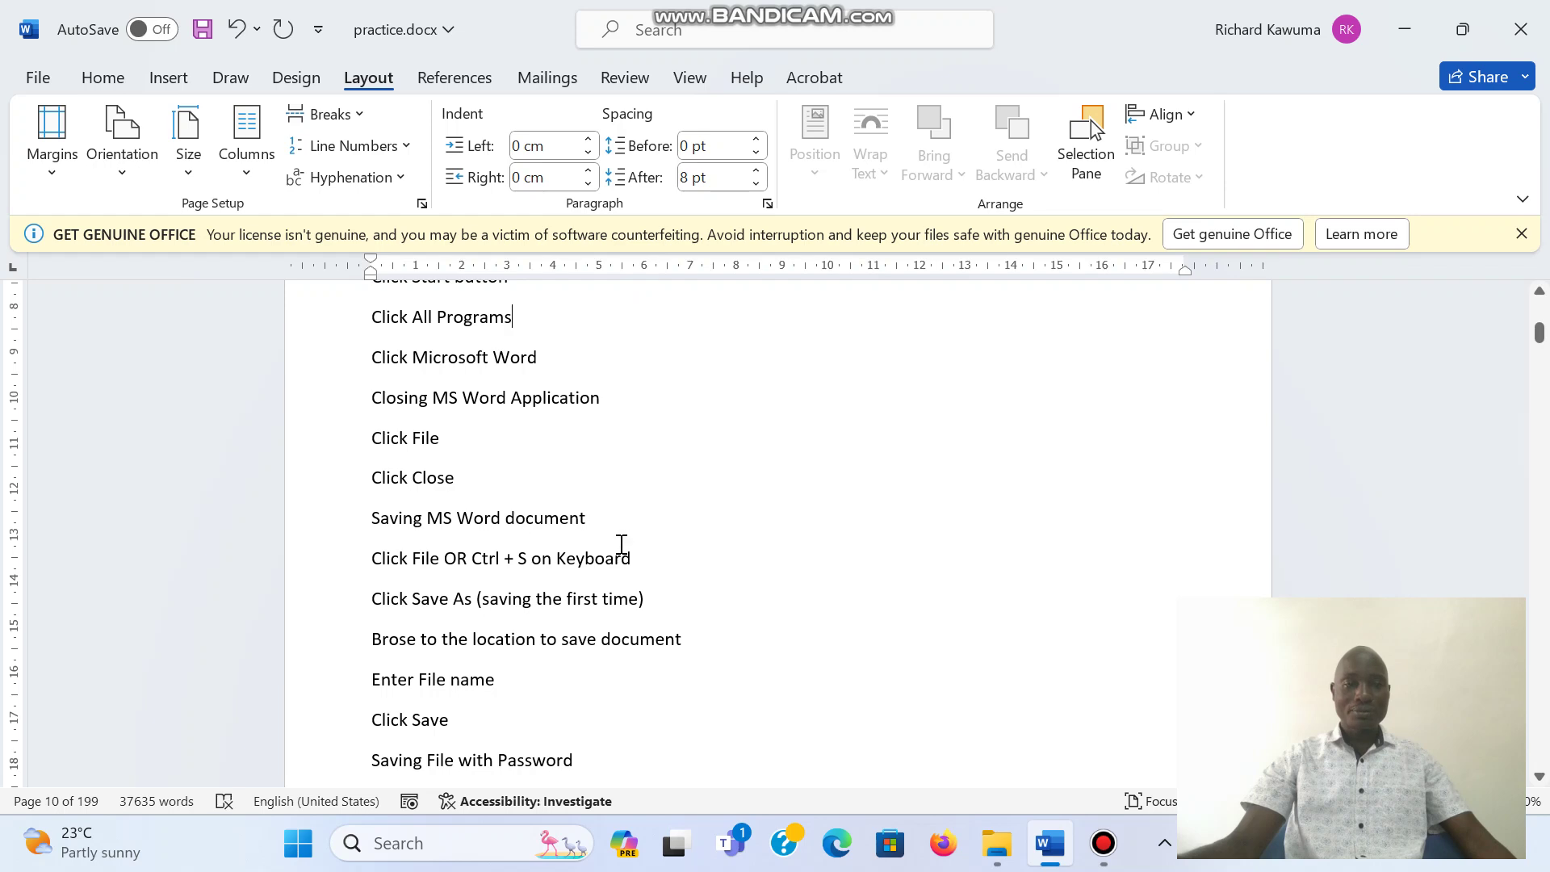
left_click(608, 533)
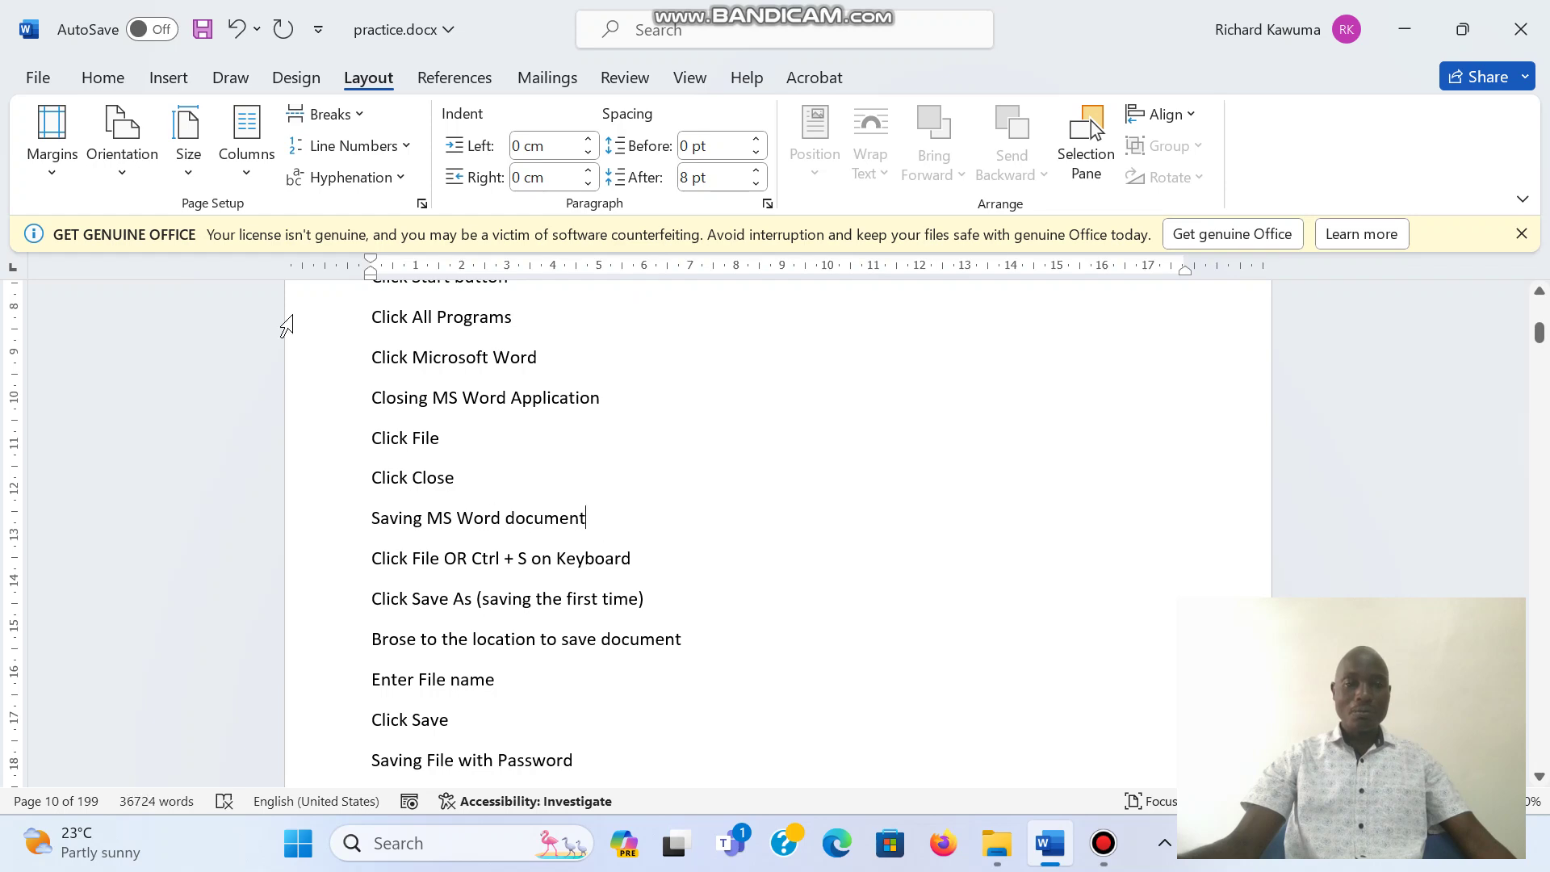
Step: Examine the available paper sizes and the detailed paper settings, keeping the Letter size
left_click(201, 170)
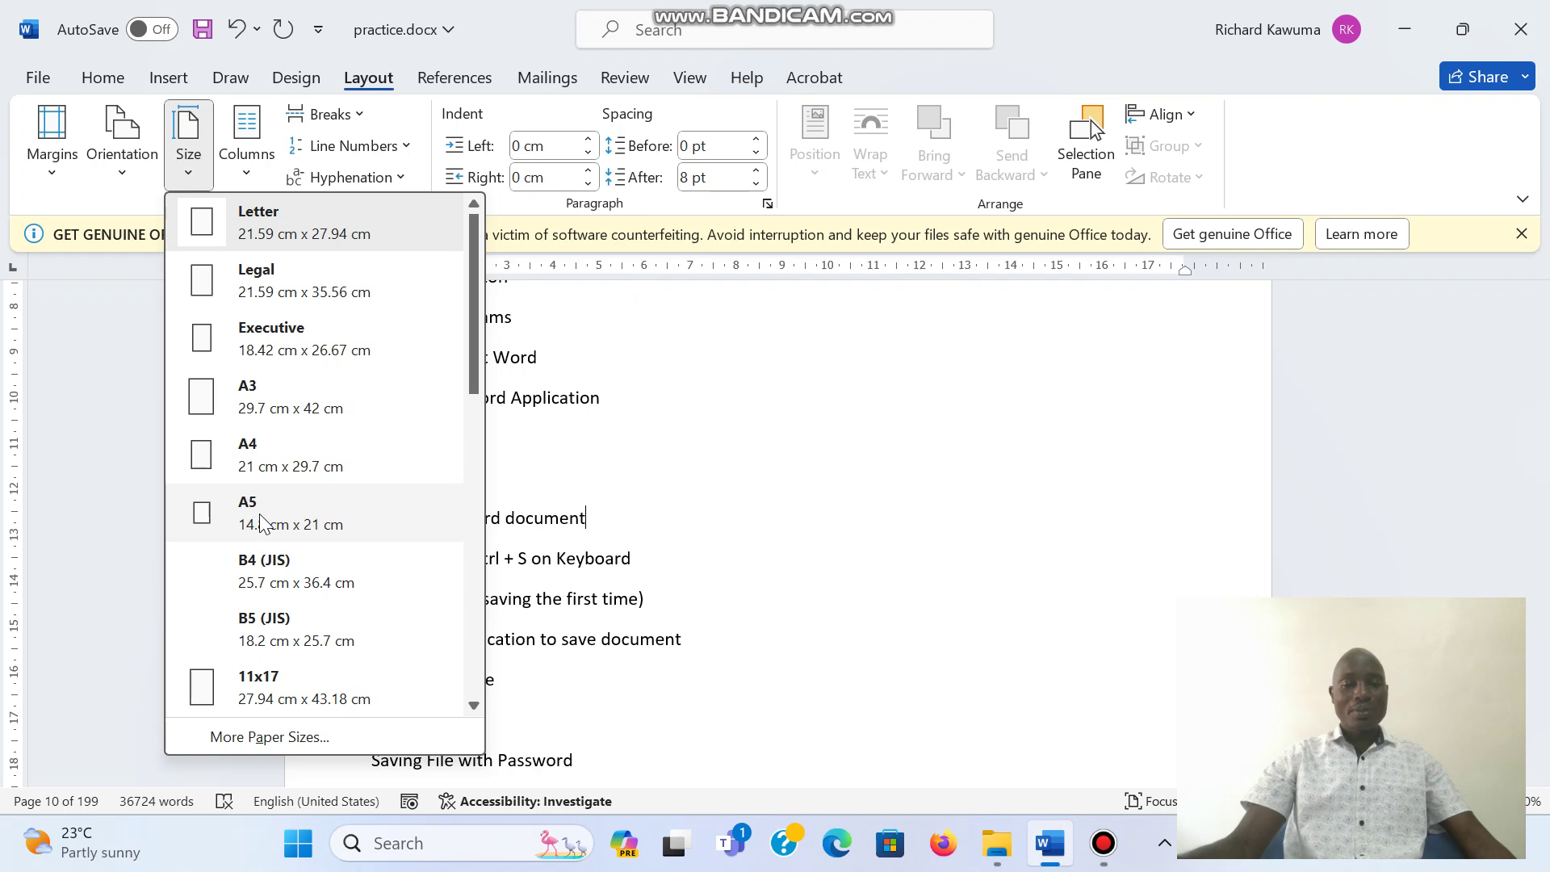
scroll(475, 713, "down", 4)
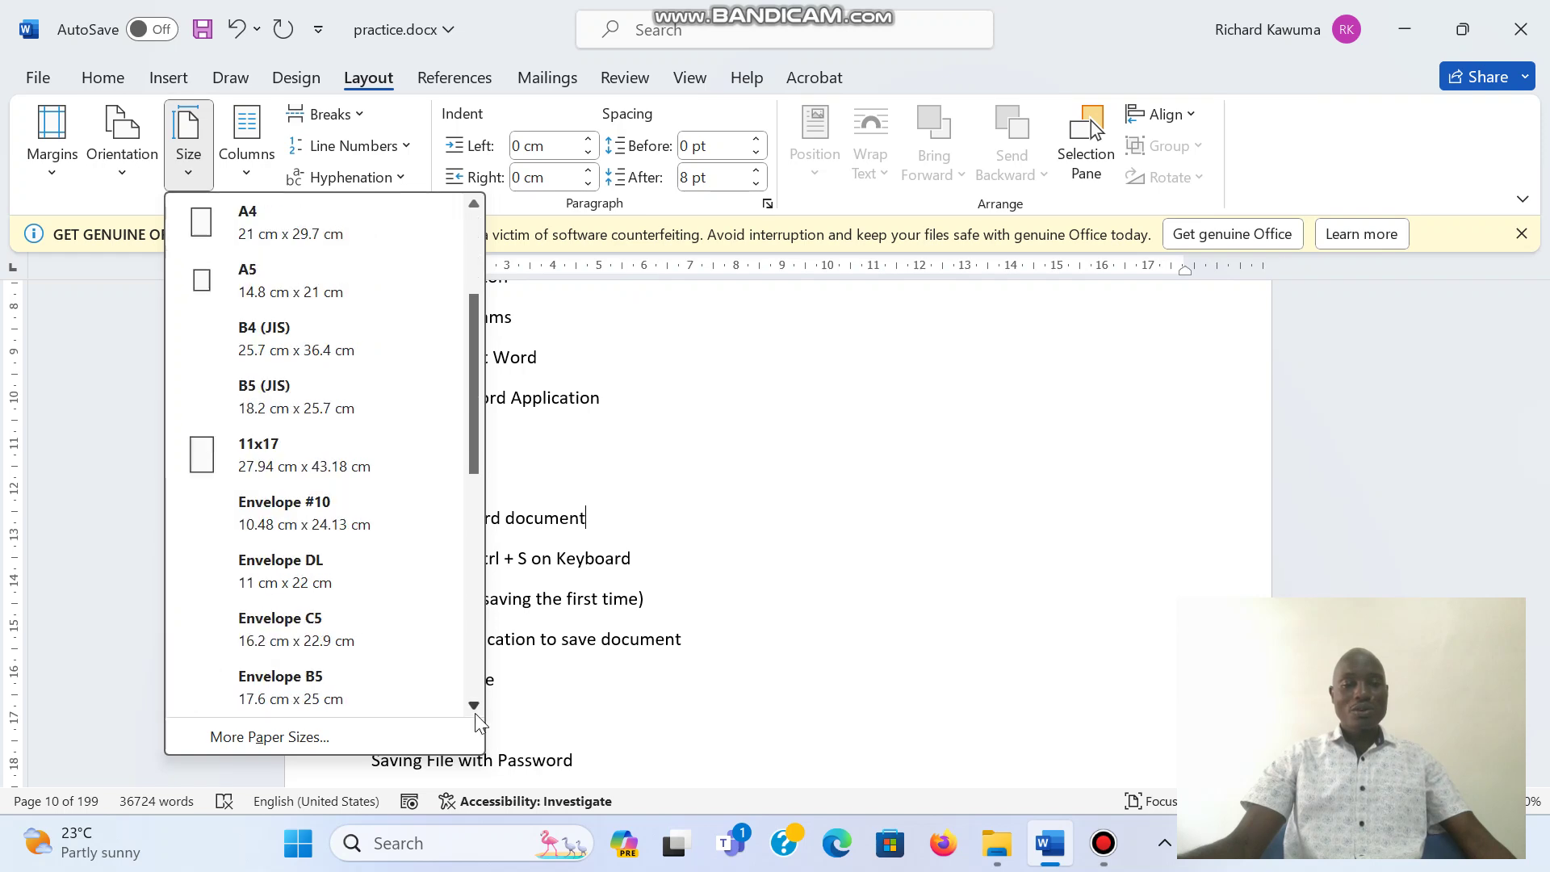
left_click(475, 713)
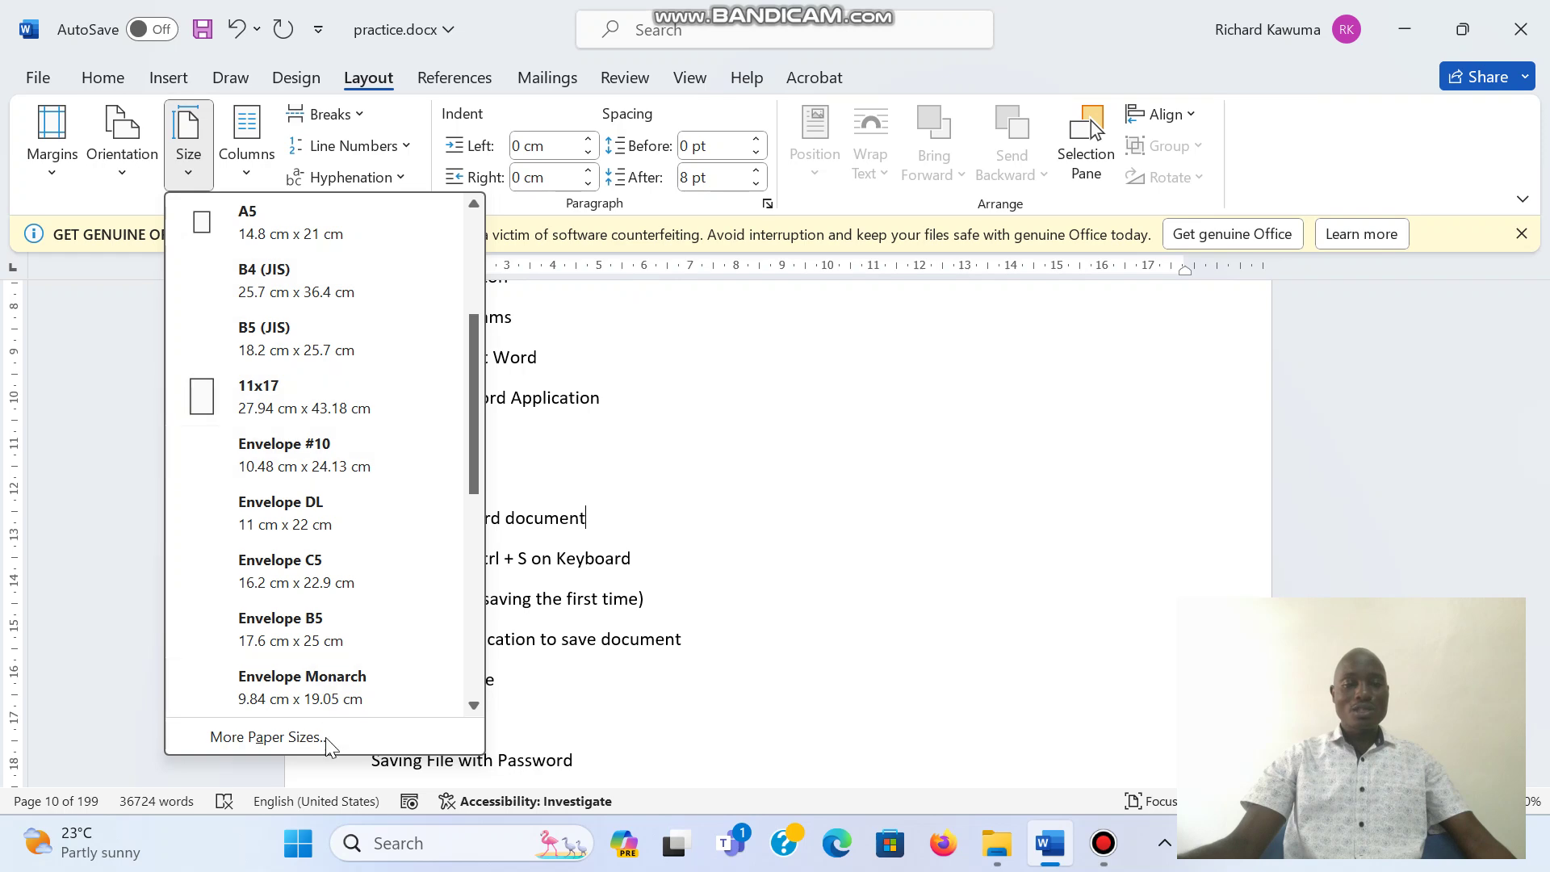
left_click(285, 737)
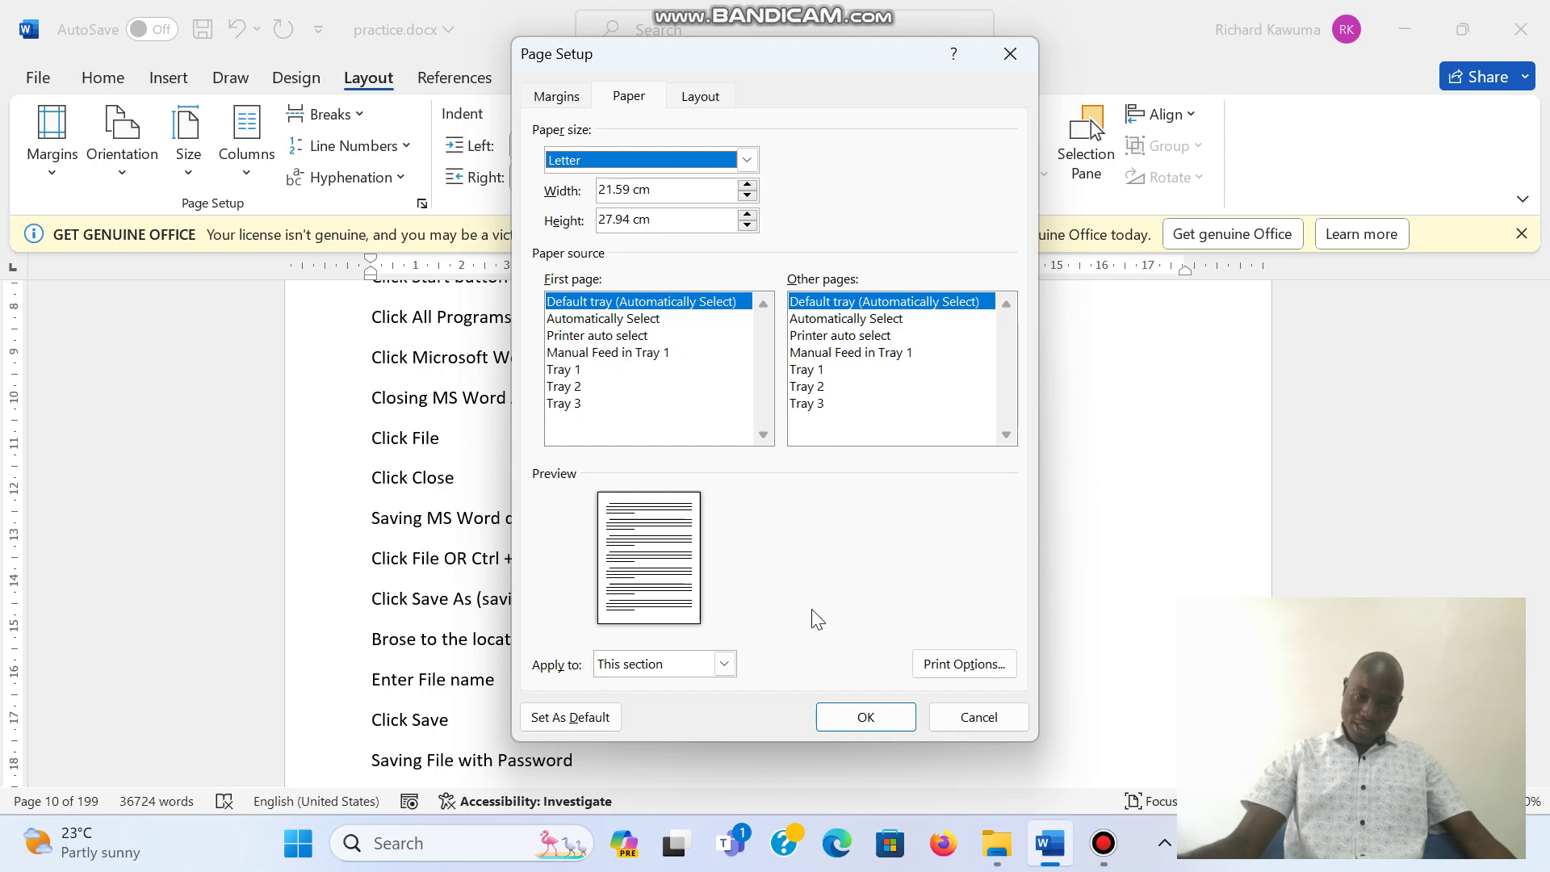
left_click(865, 718)
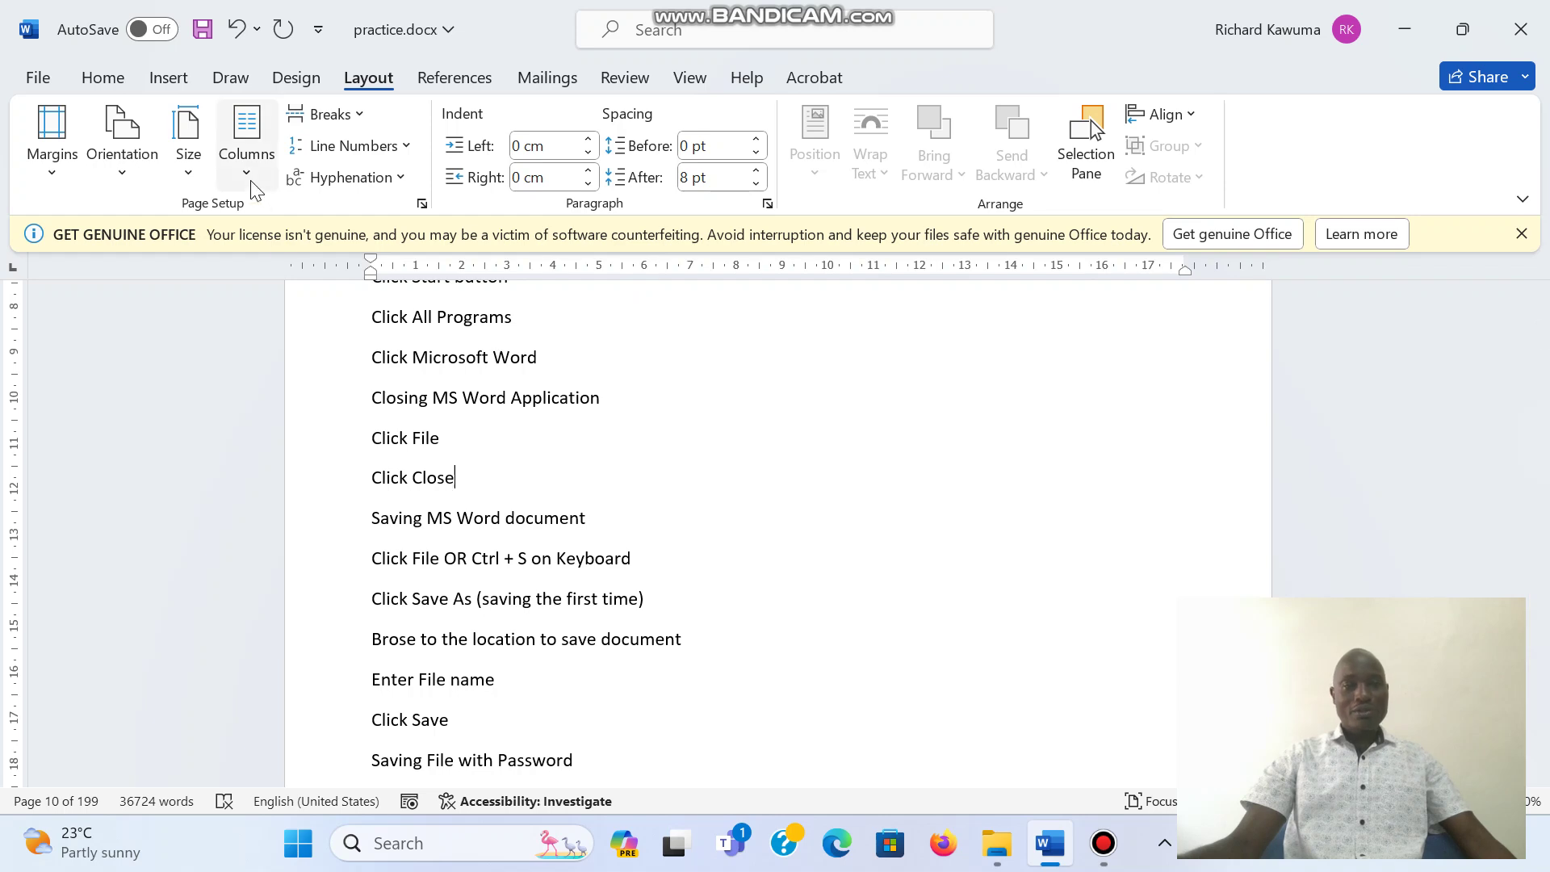
Step: Format the first two paragraphs on page 17, from "Computing is part of everything we do!" to "variety of concerns", in two columns
scroll(512, 481, "up", 4)
scroll(512, 480, "down", 15)
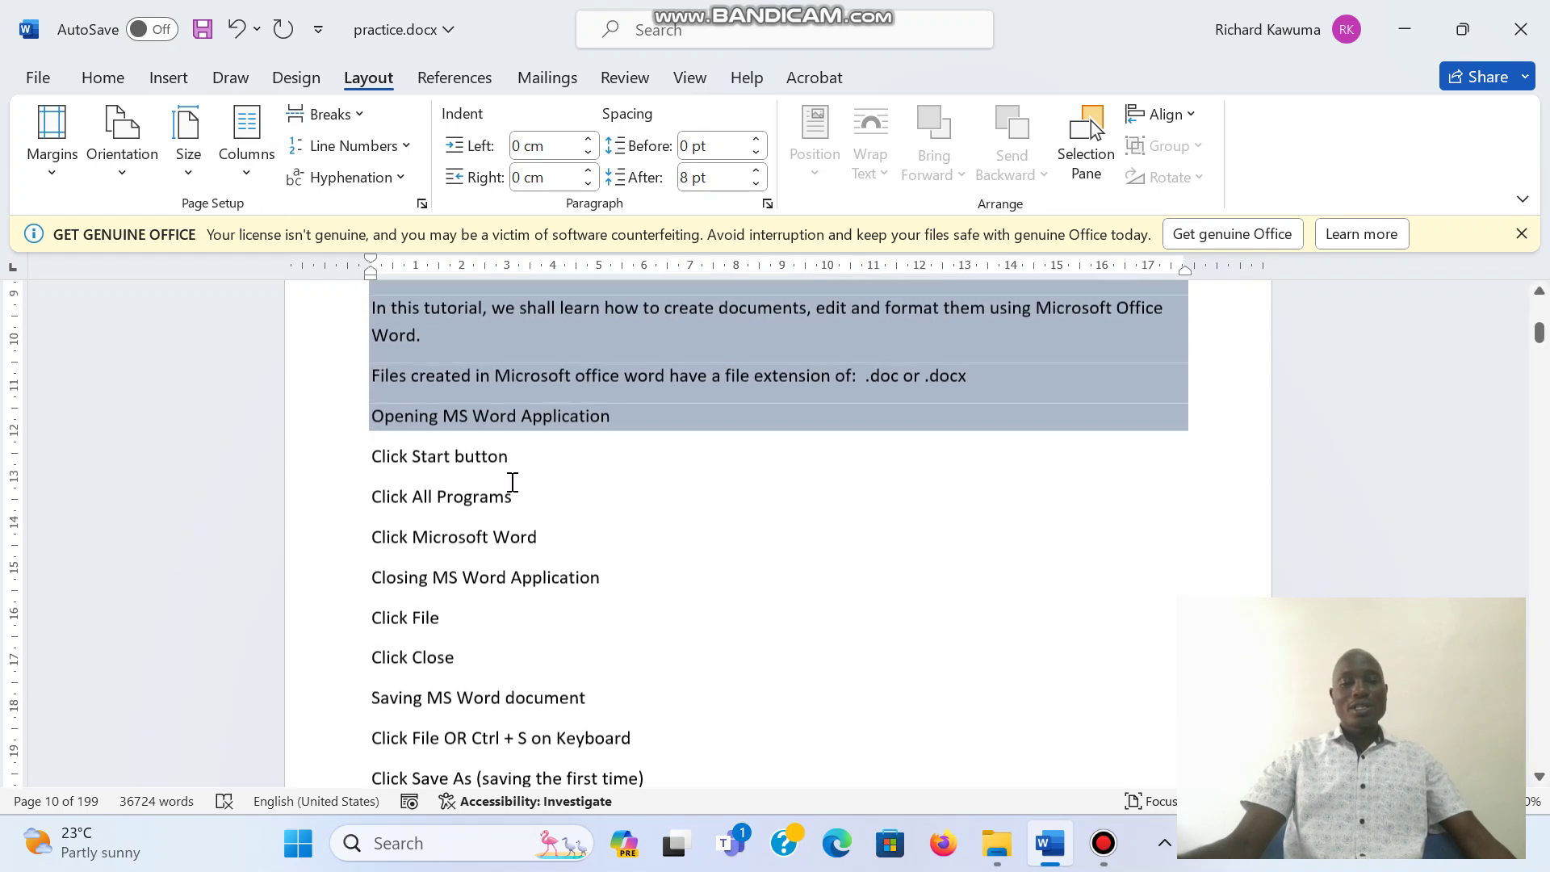
scroll(518, 475, "down", 20)
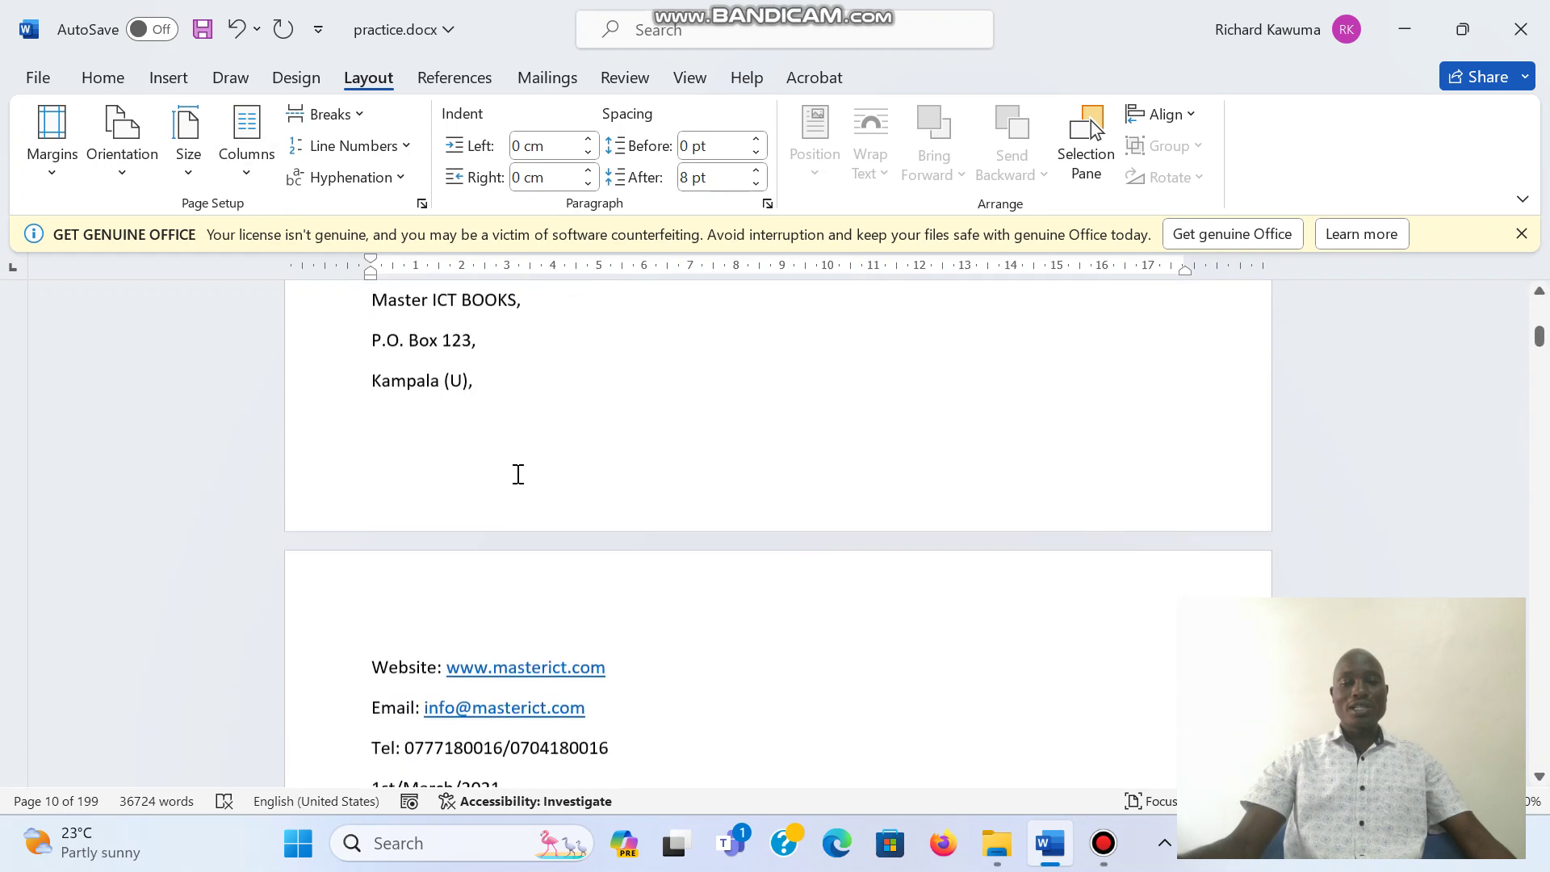
scroll(521, 488, "down", 20)
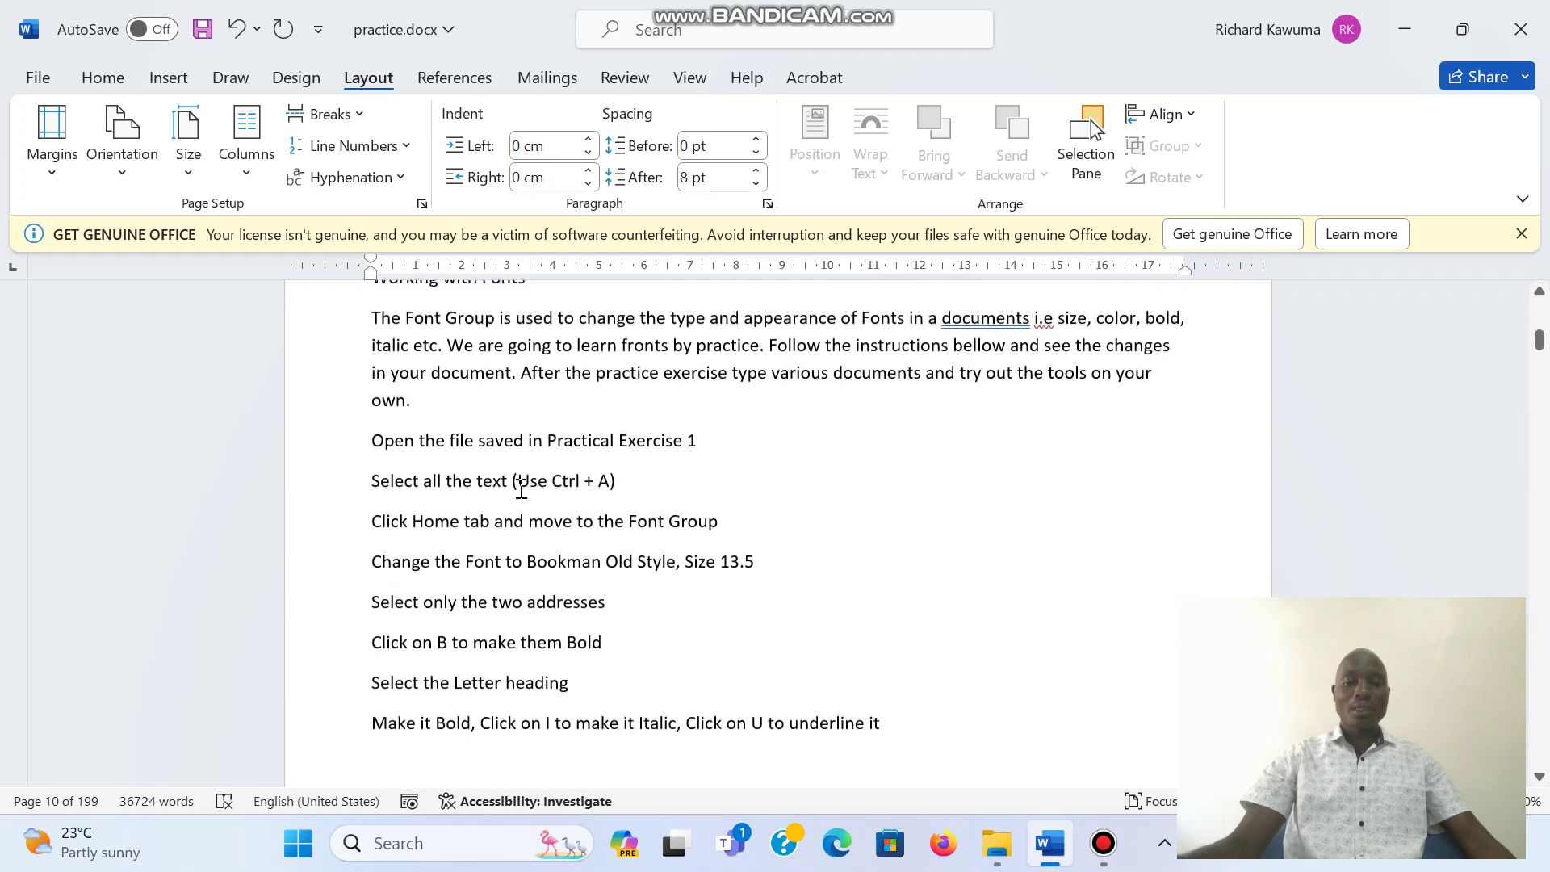
scroll(526, 507, "down", 20)
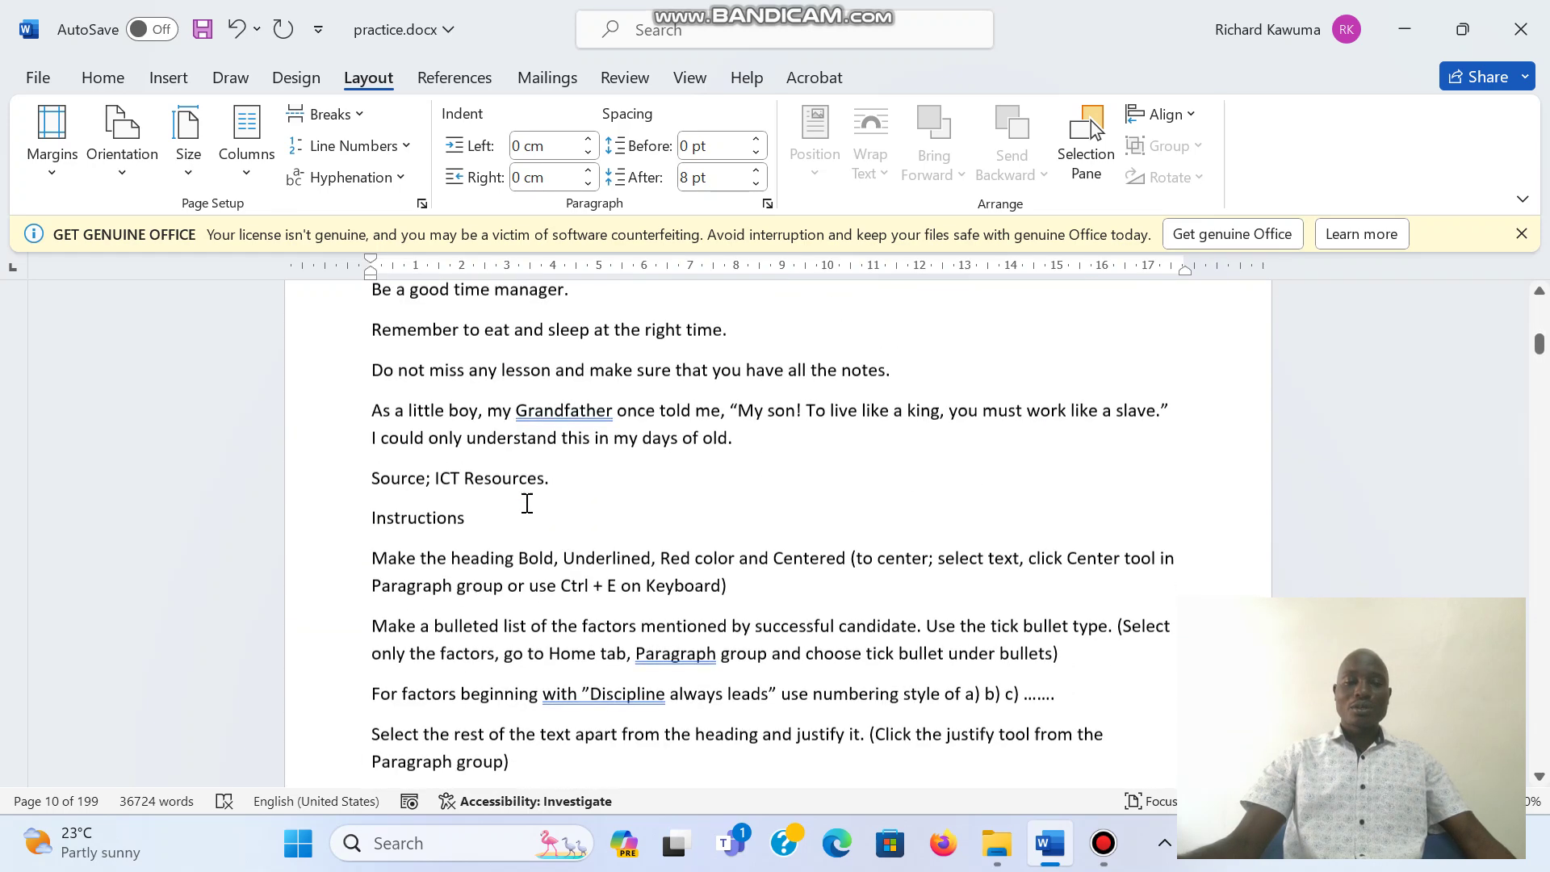
scroll(529, 503, "down", 20)
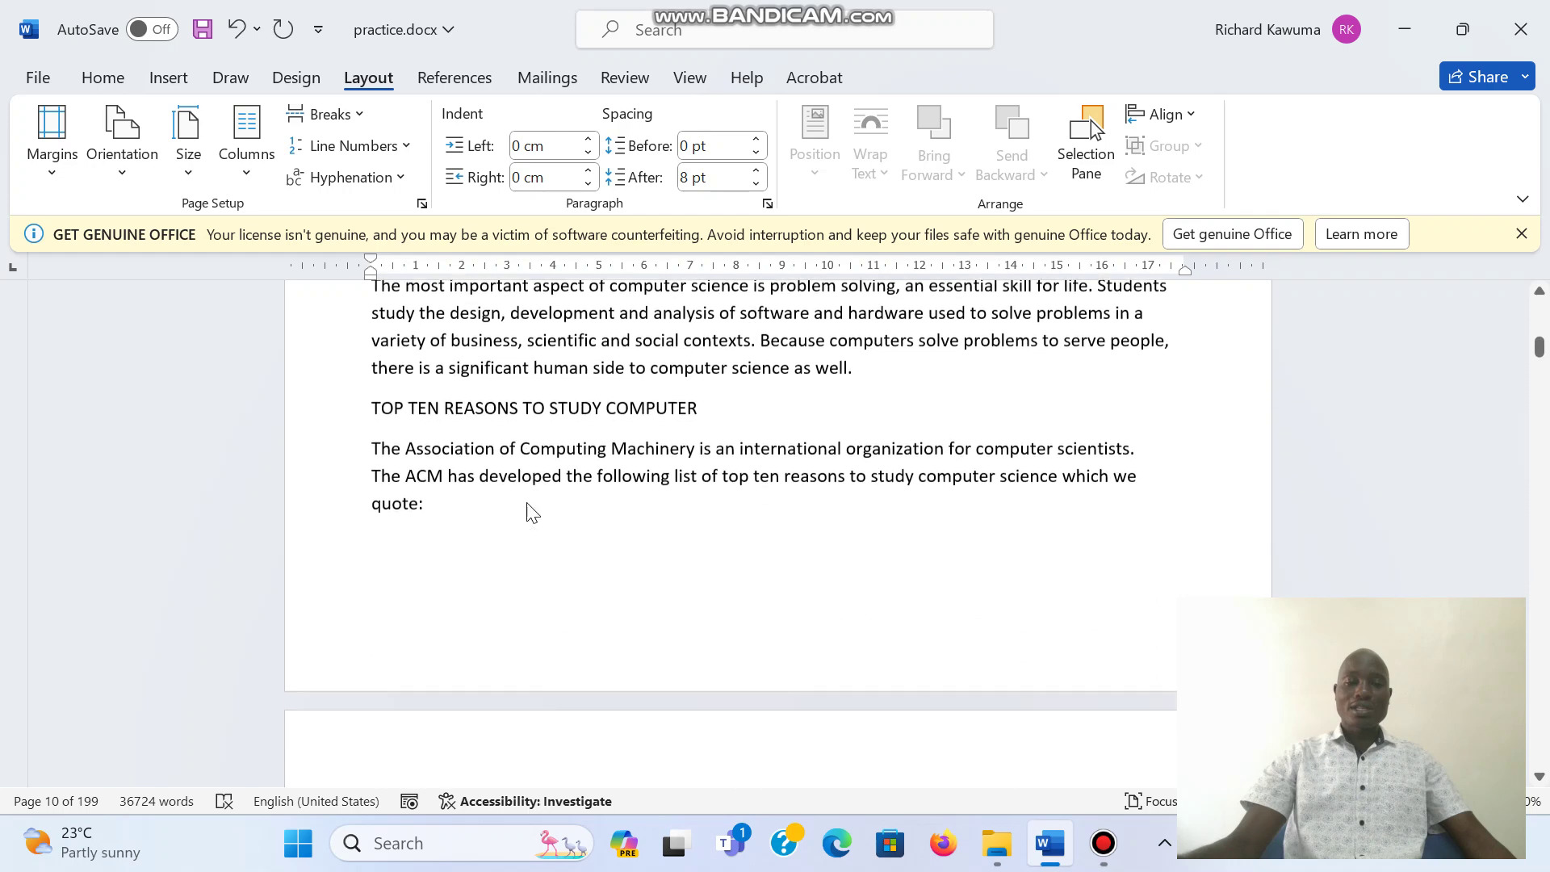
scroll(528, 502, "up", 2)
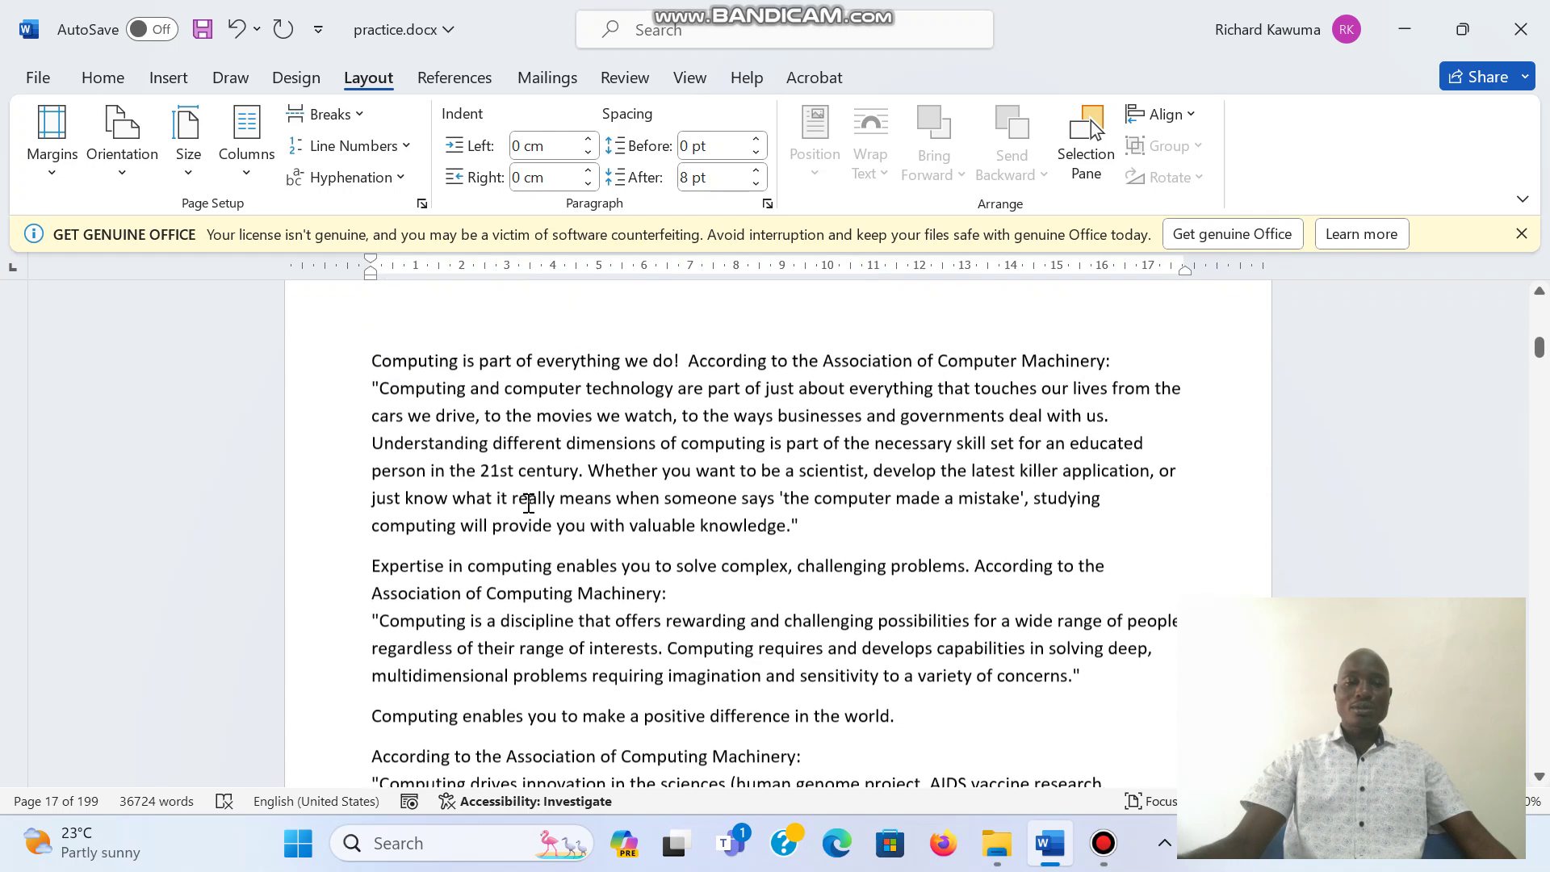
left_click_drag(375, 373, 1080, 687)
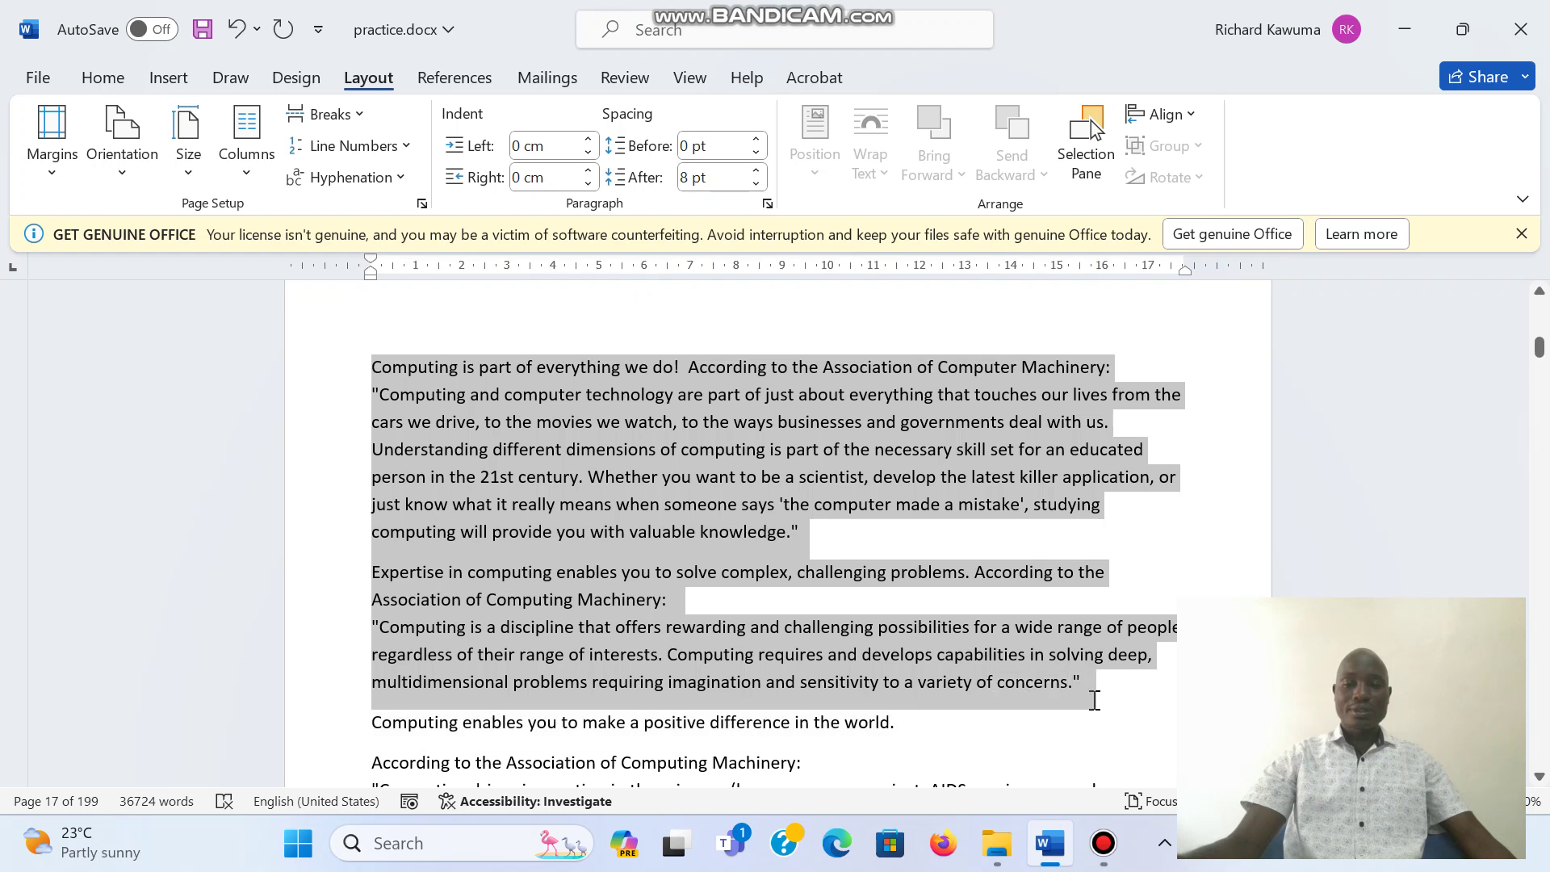
left_click(247, 162)
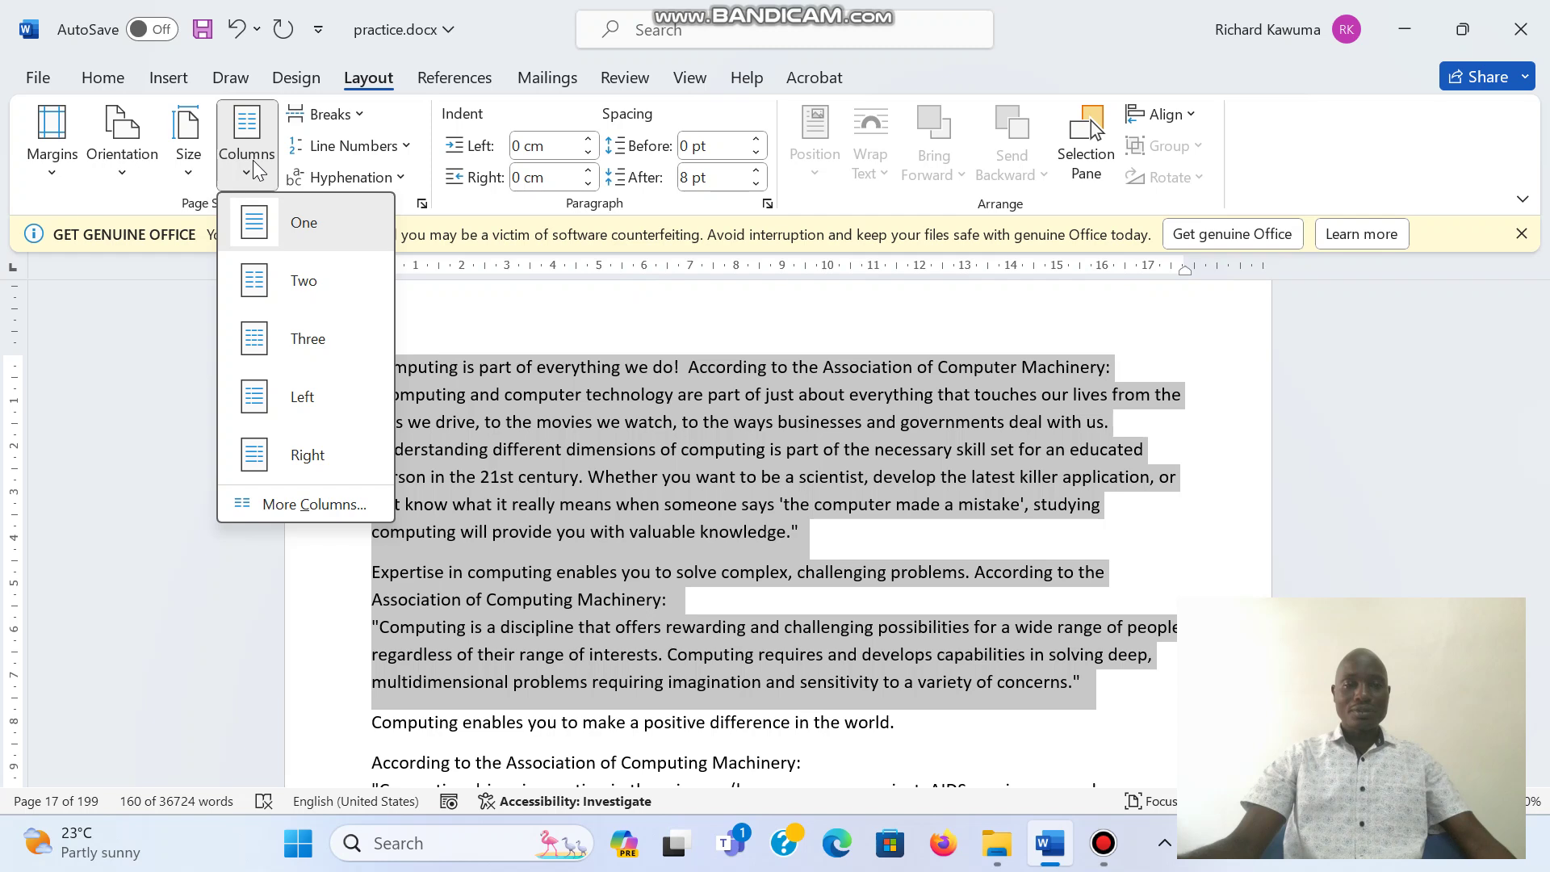
left_click(281, 273)
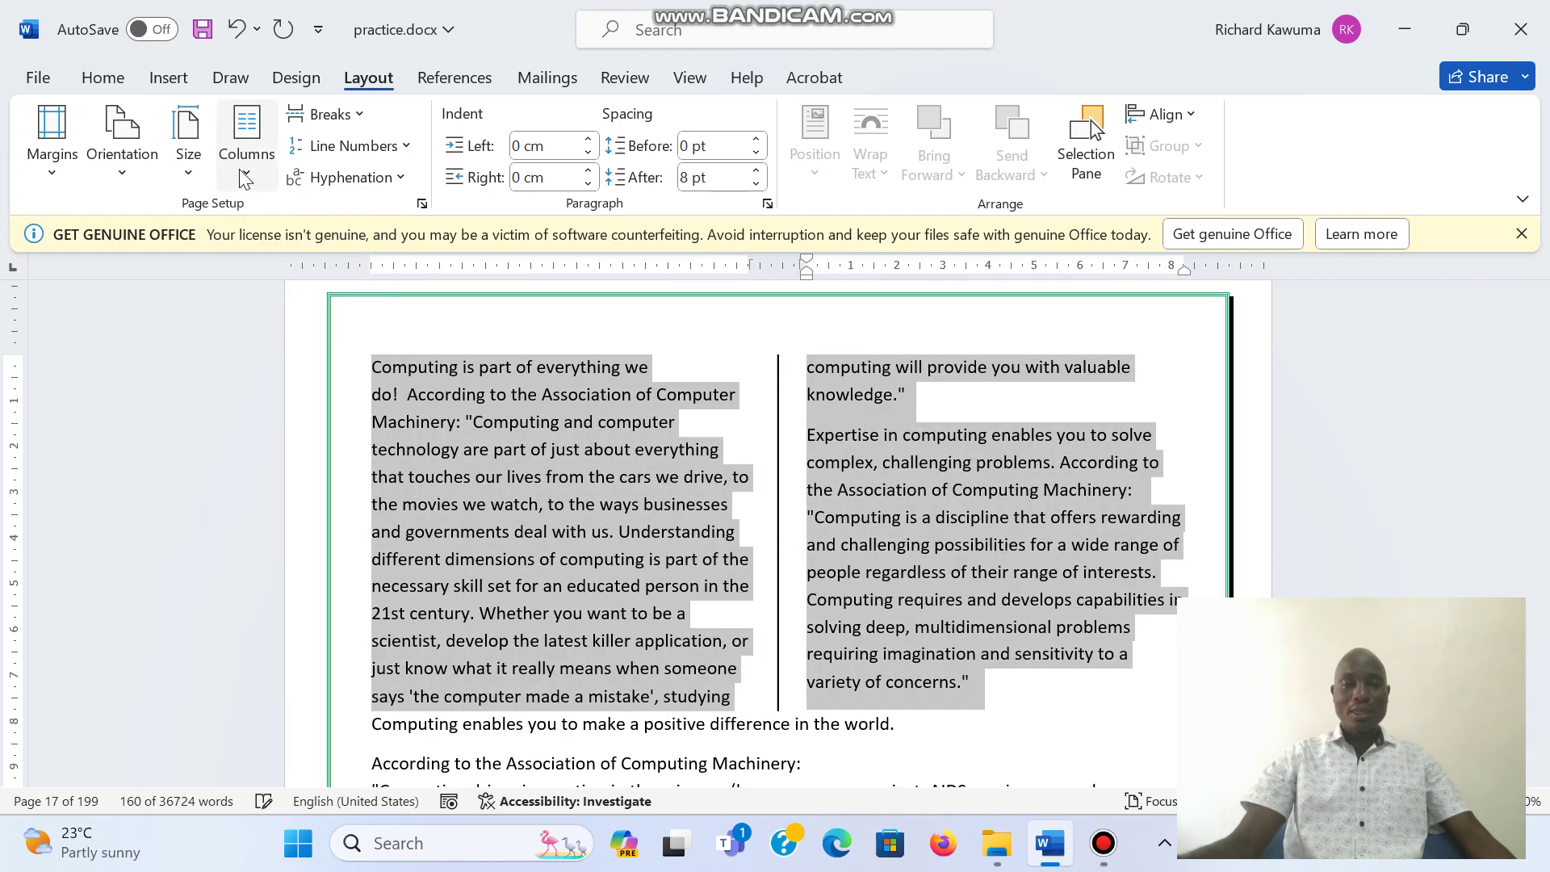
Step: Apply the Left column layout to the selected paragraphs, and change them to three columns
left_click(239, 168)
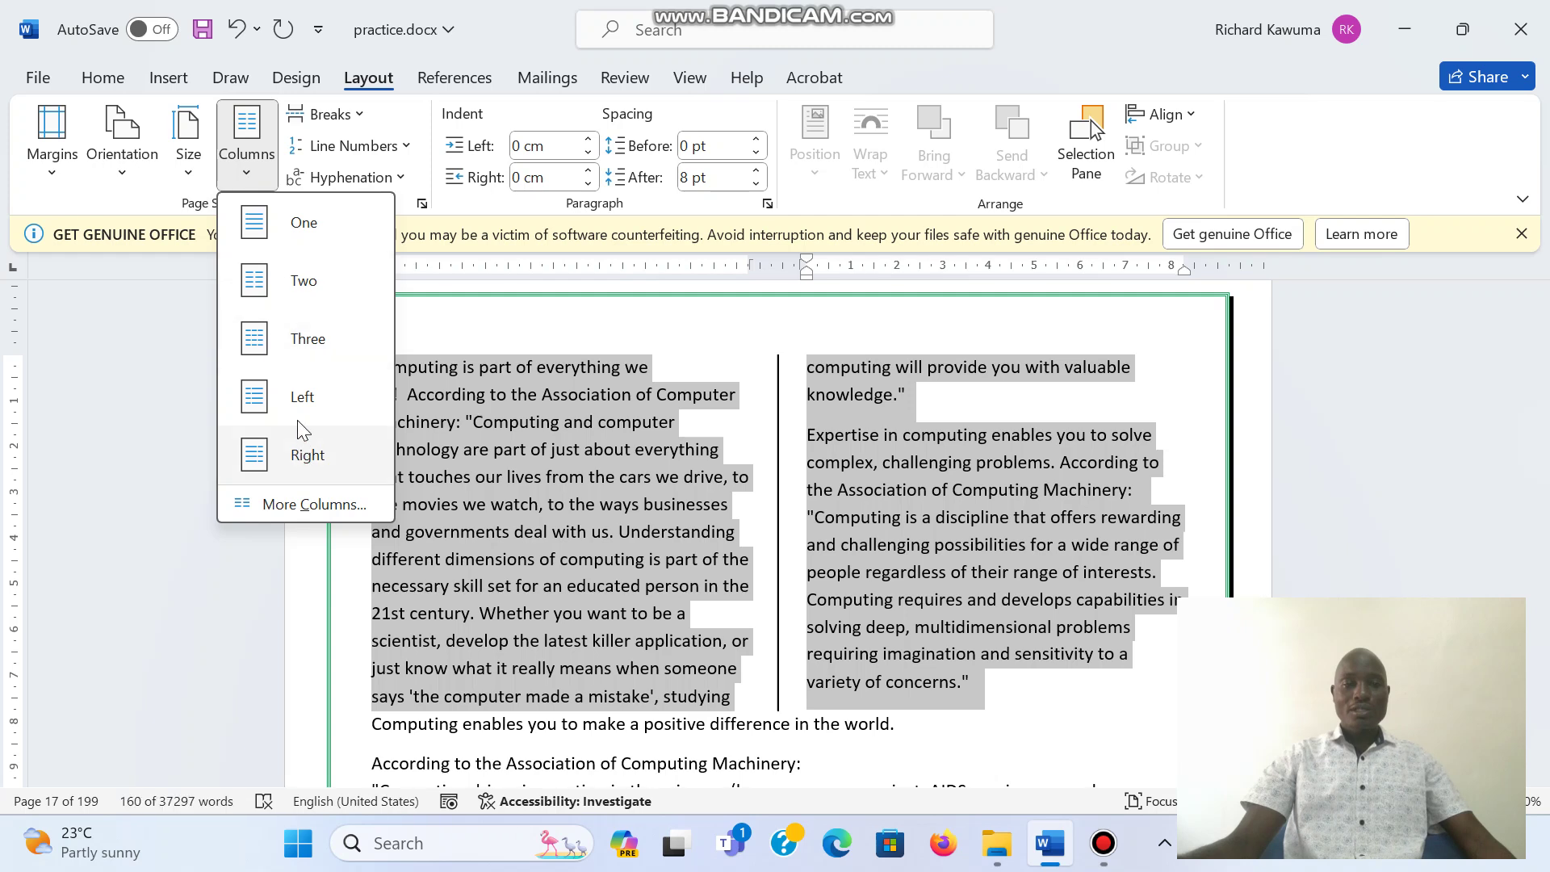
left_click(300, 398)
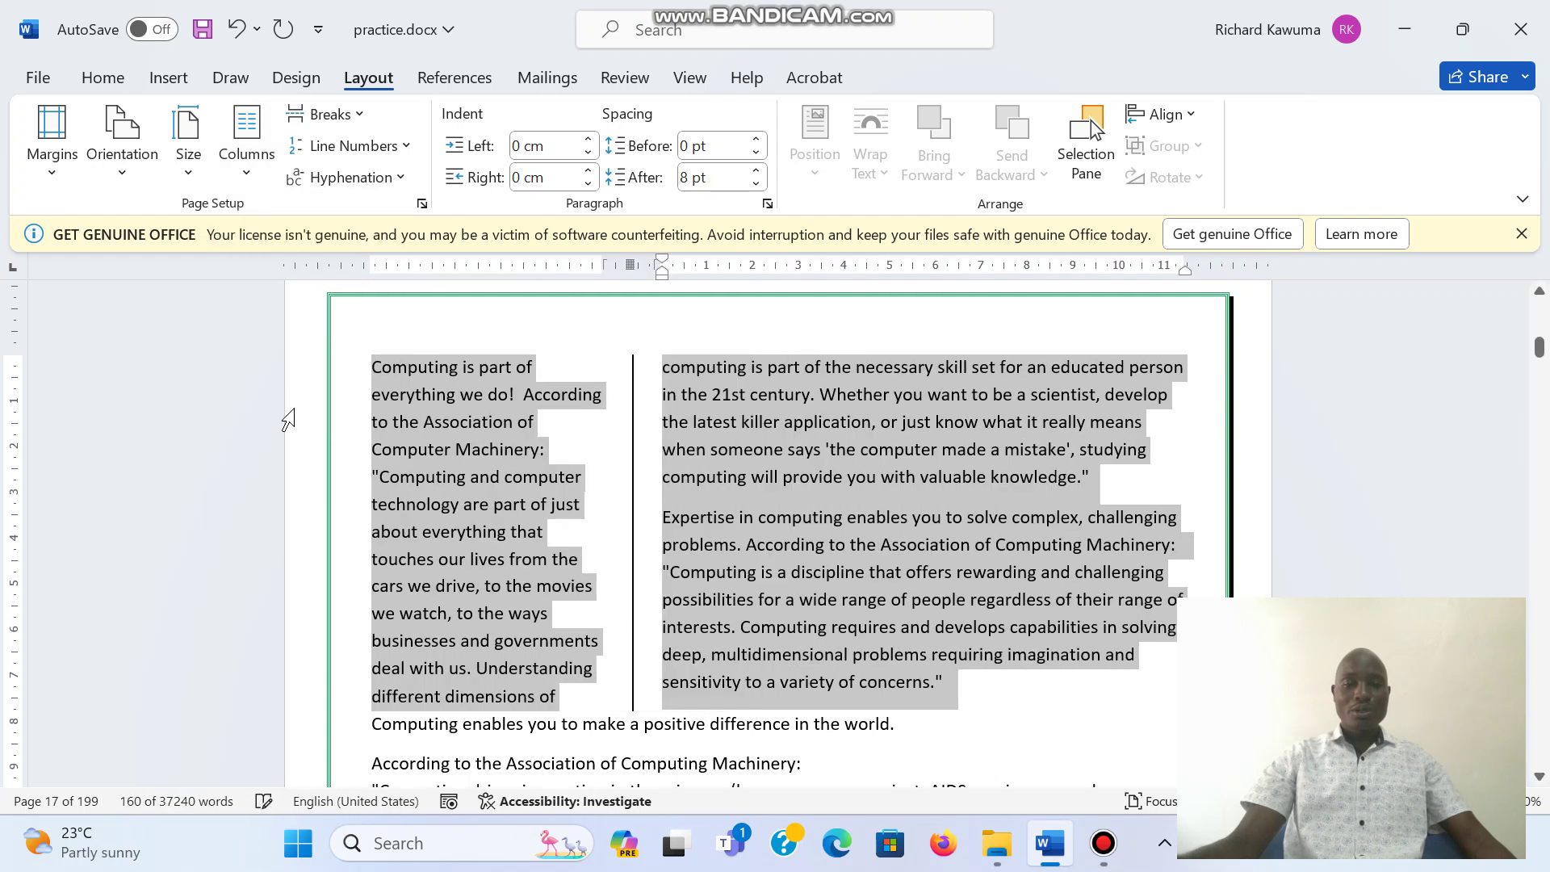
left_click(253, 173)
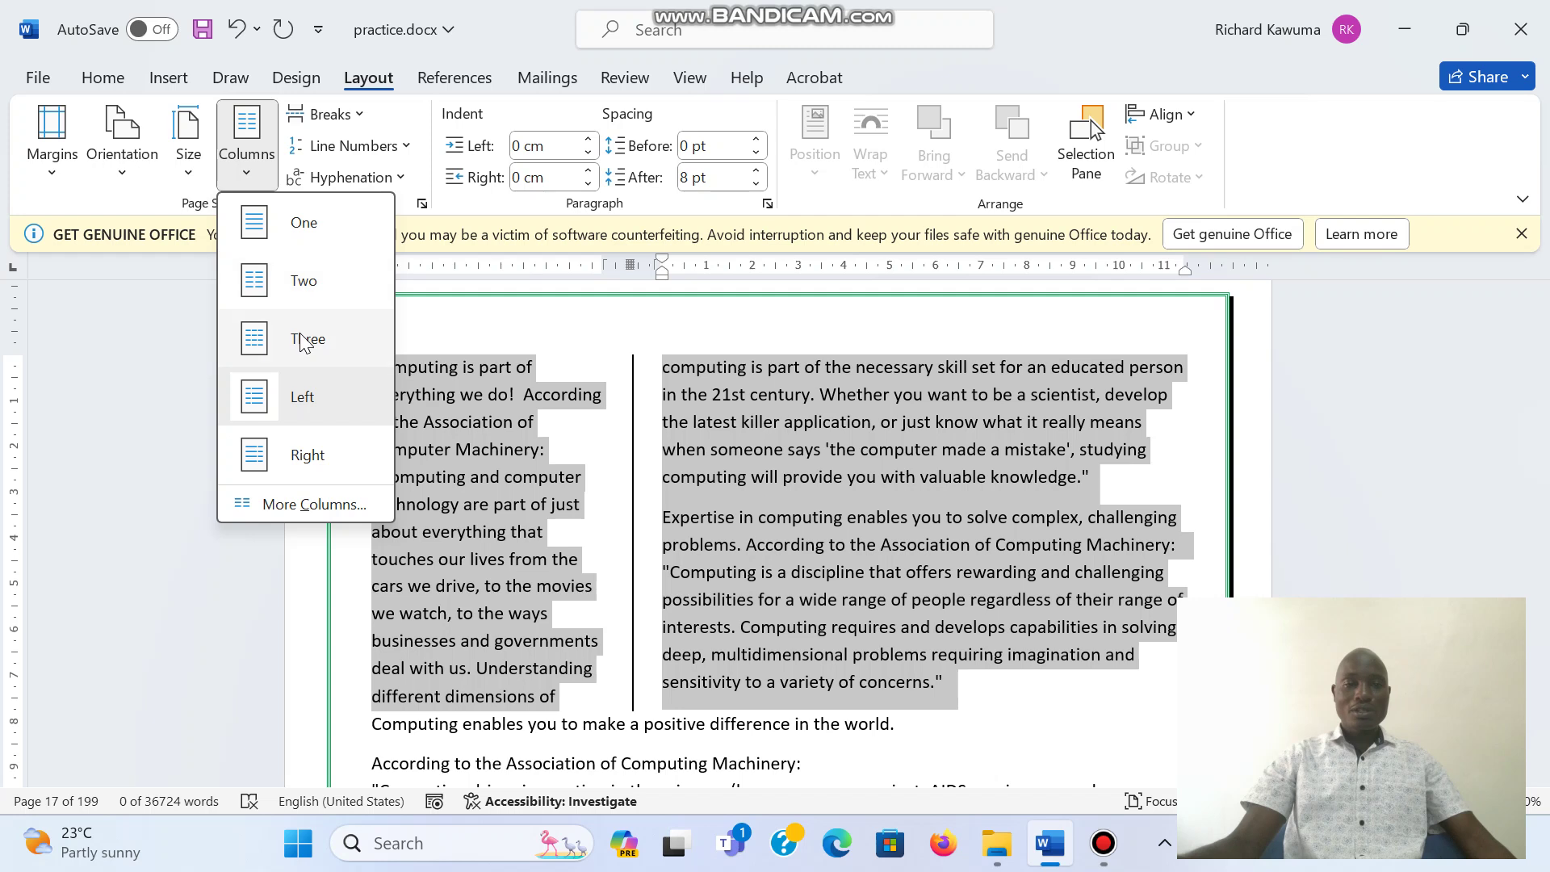
left_click(303, 341)
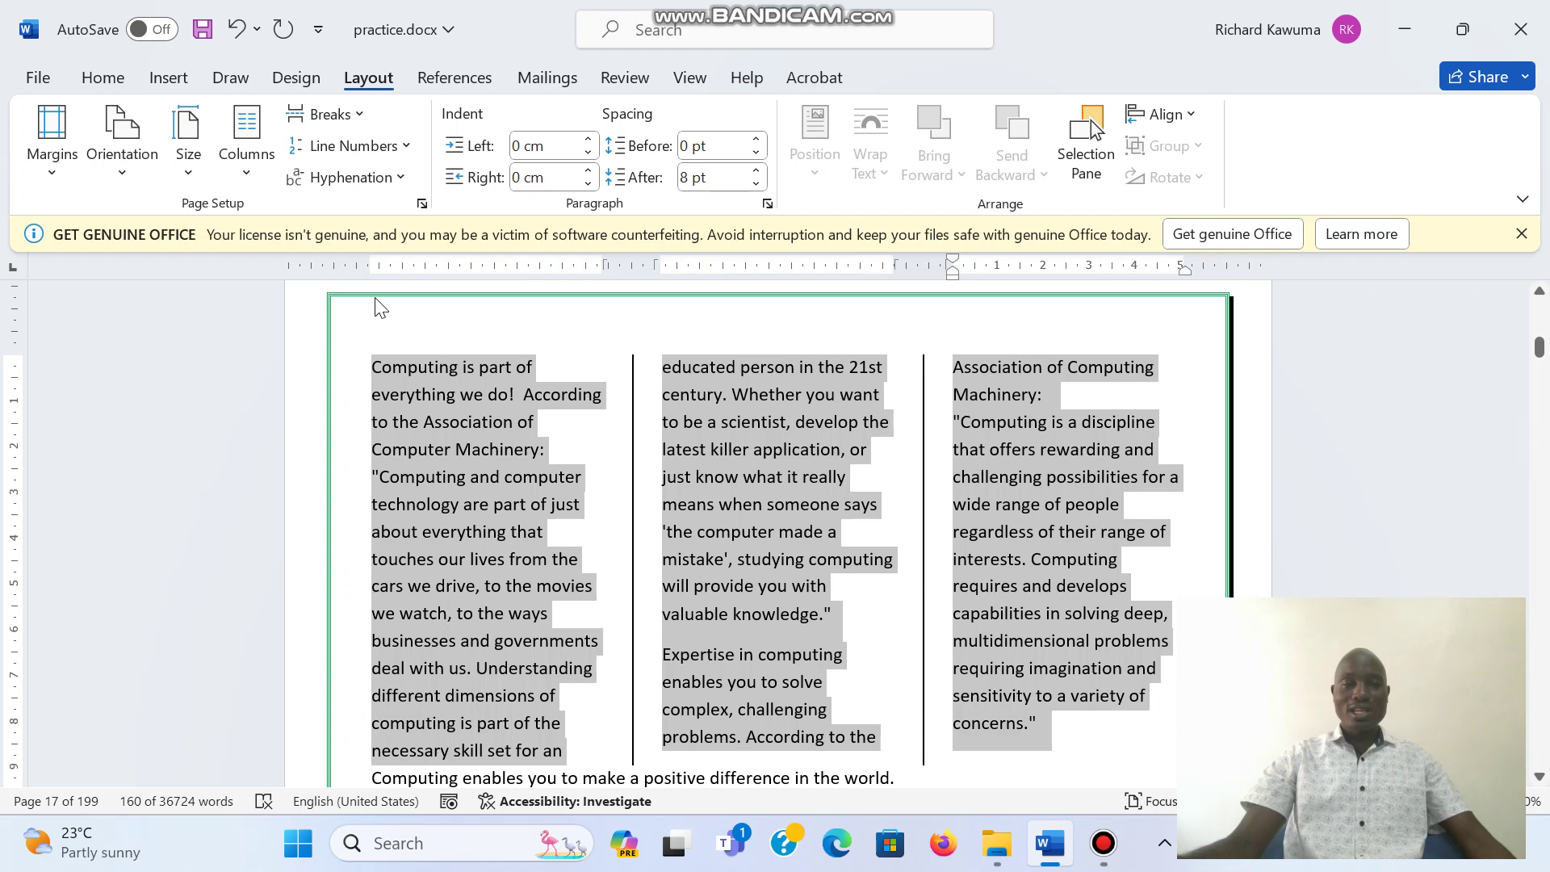
Step: Set the selected paragraphs to two columns without a line between, using the detailed column settings
left_click(258, 186)
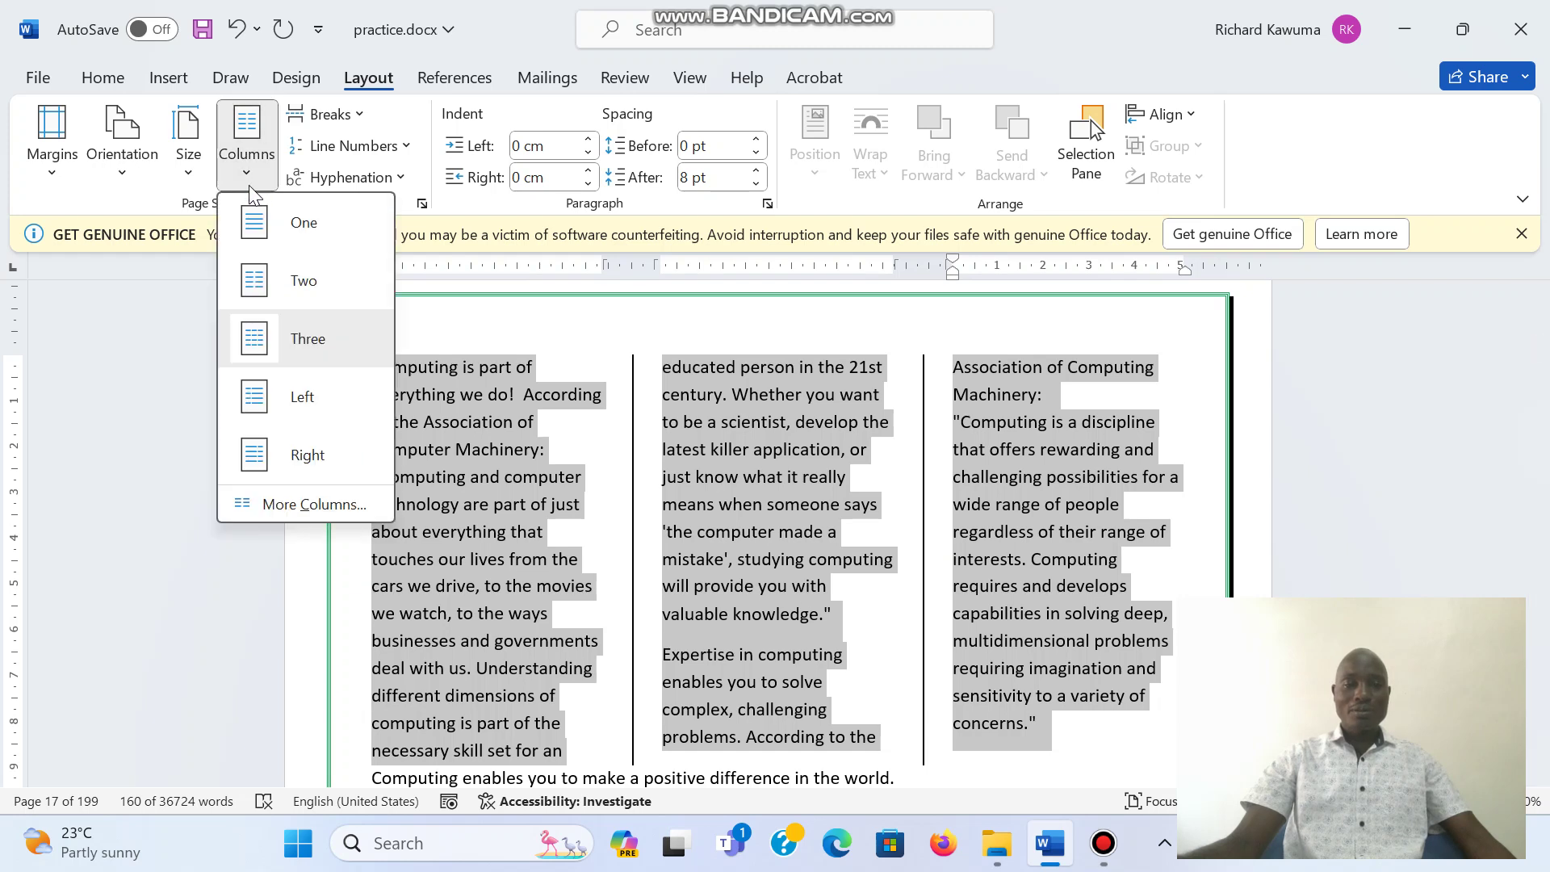
left_click(296, 504)
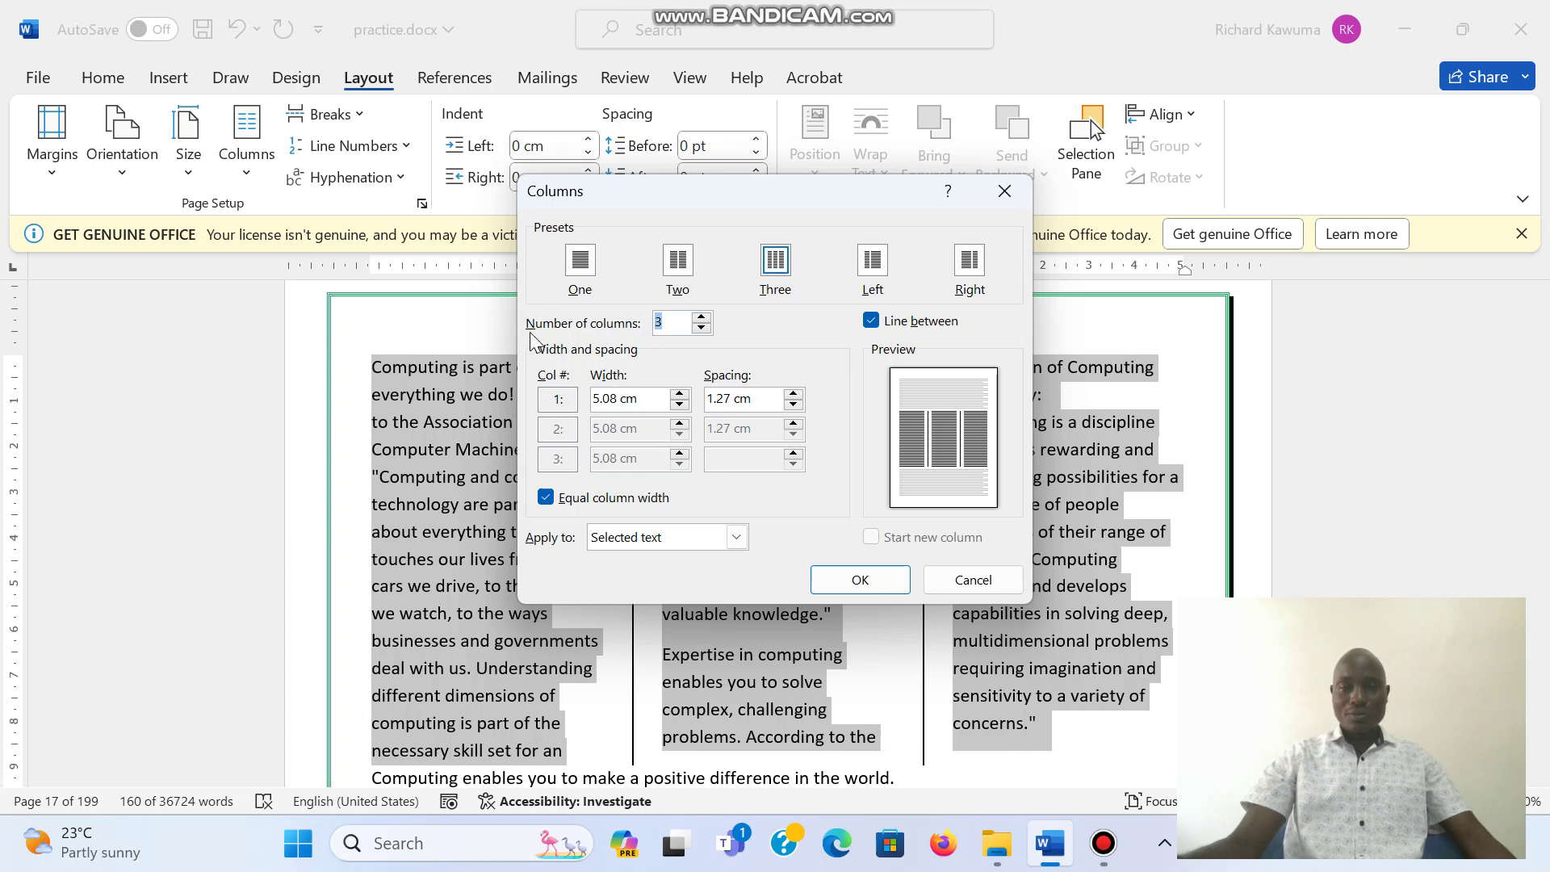
left_click(700, 329)
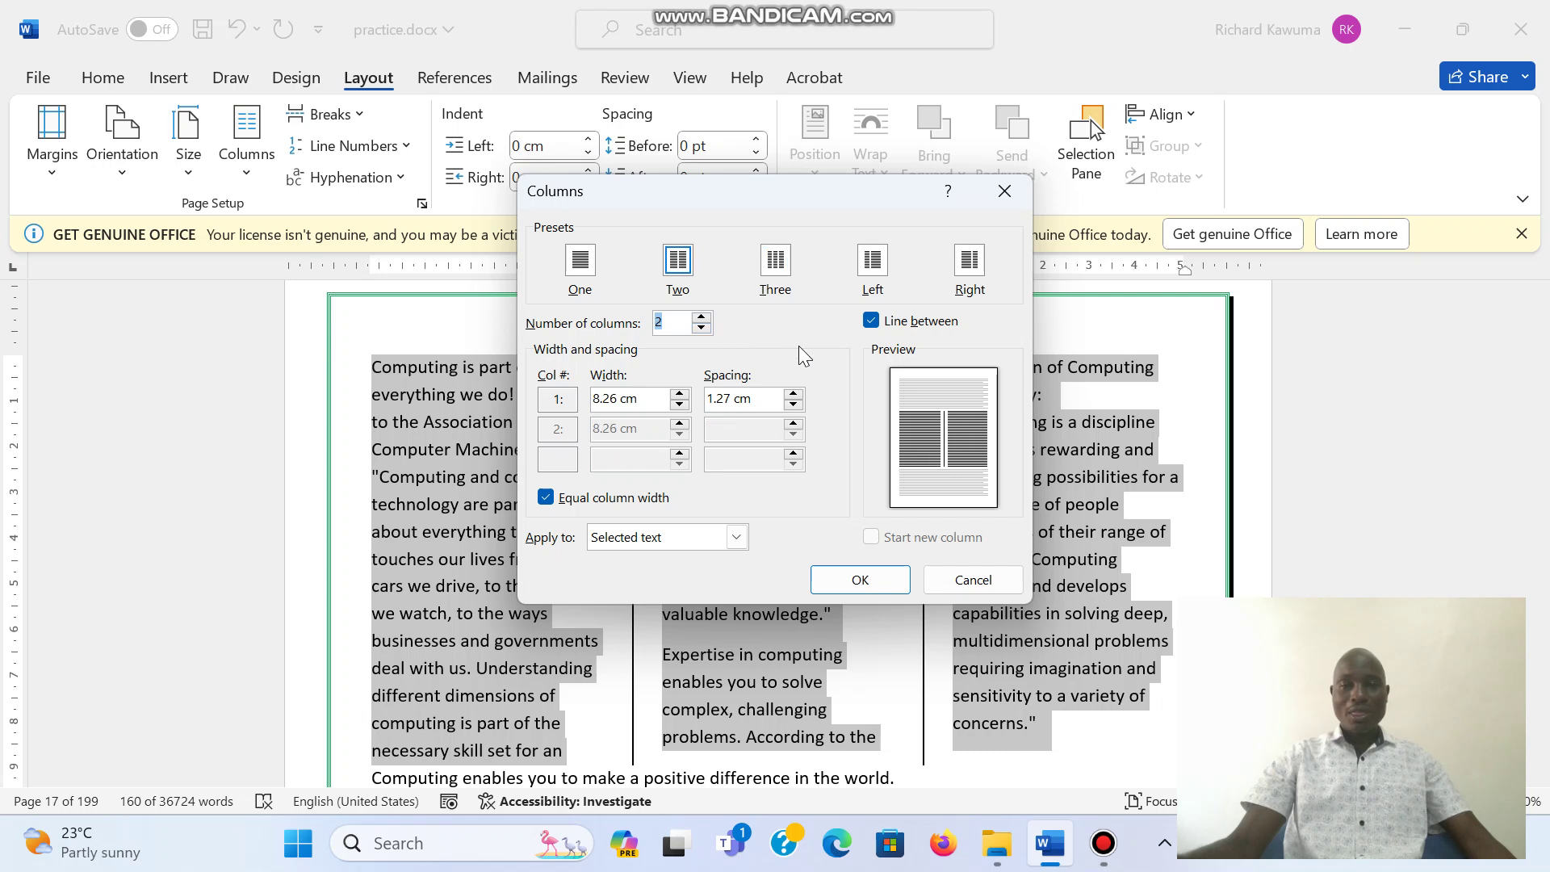
left_click(872, 321)
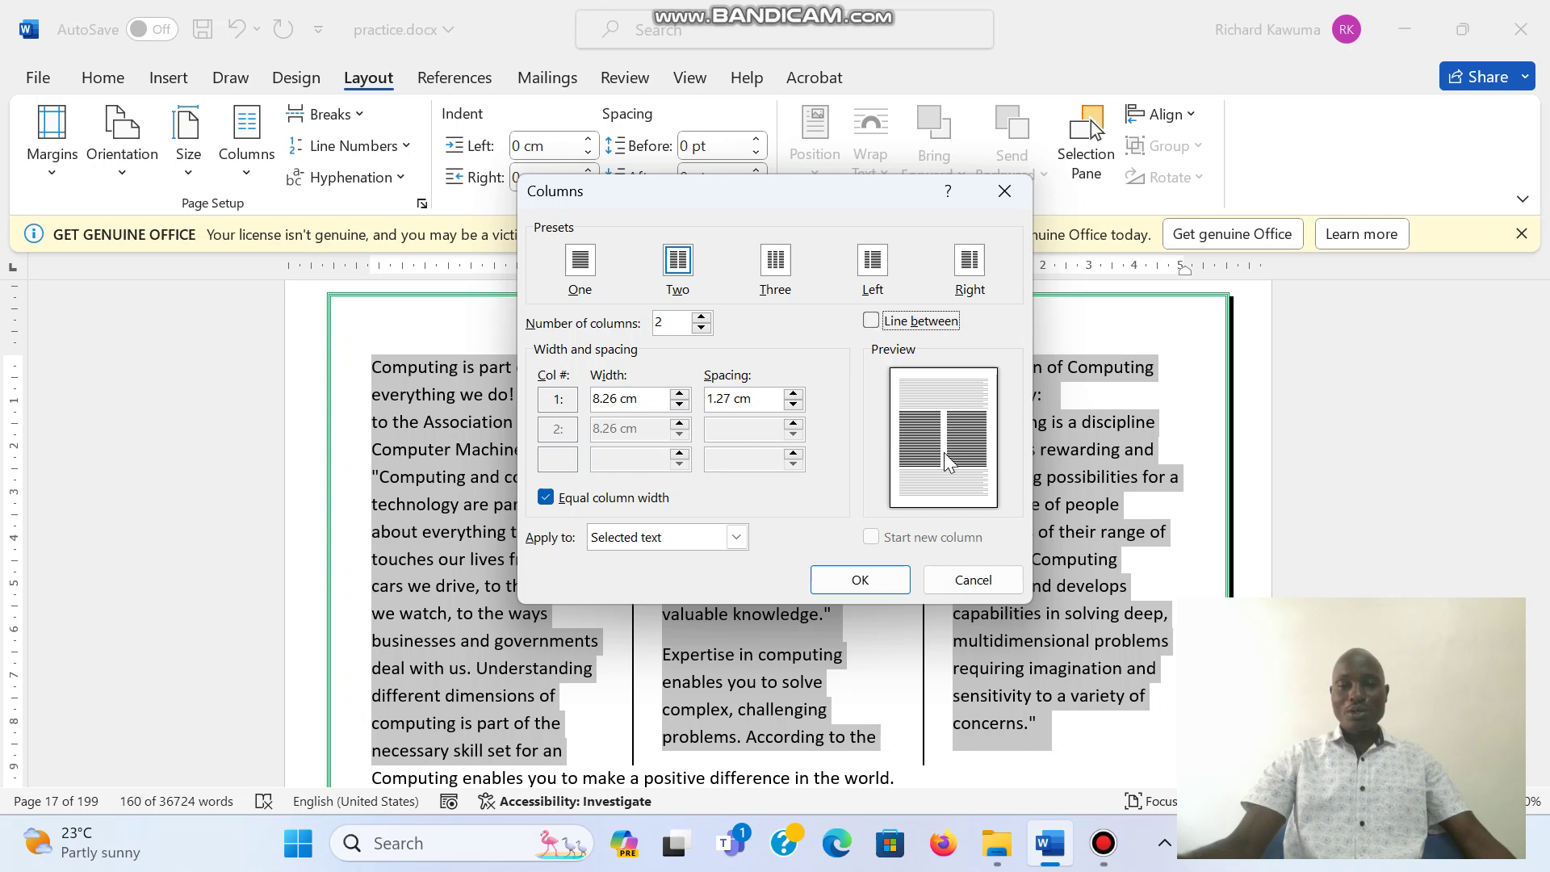
left_click(872, 321)
left_click(868, 321)
left_click(859, 581)
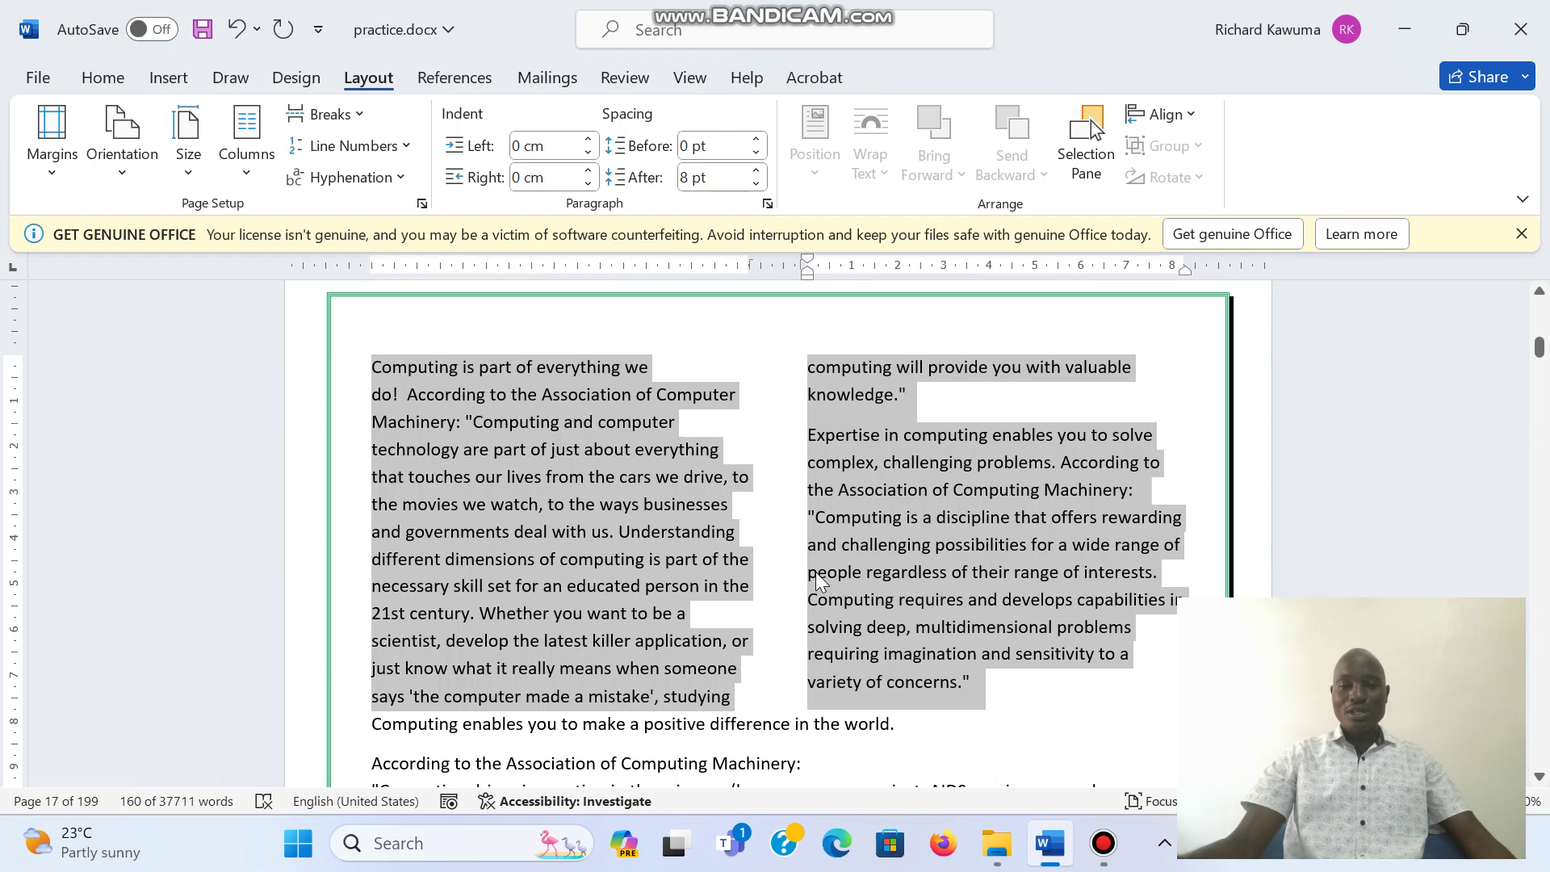
Step: Return the page 17 text from "Computing is part of everything we do!" to "positive difference in the world" to one column
left_click(815, 572)
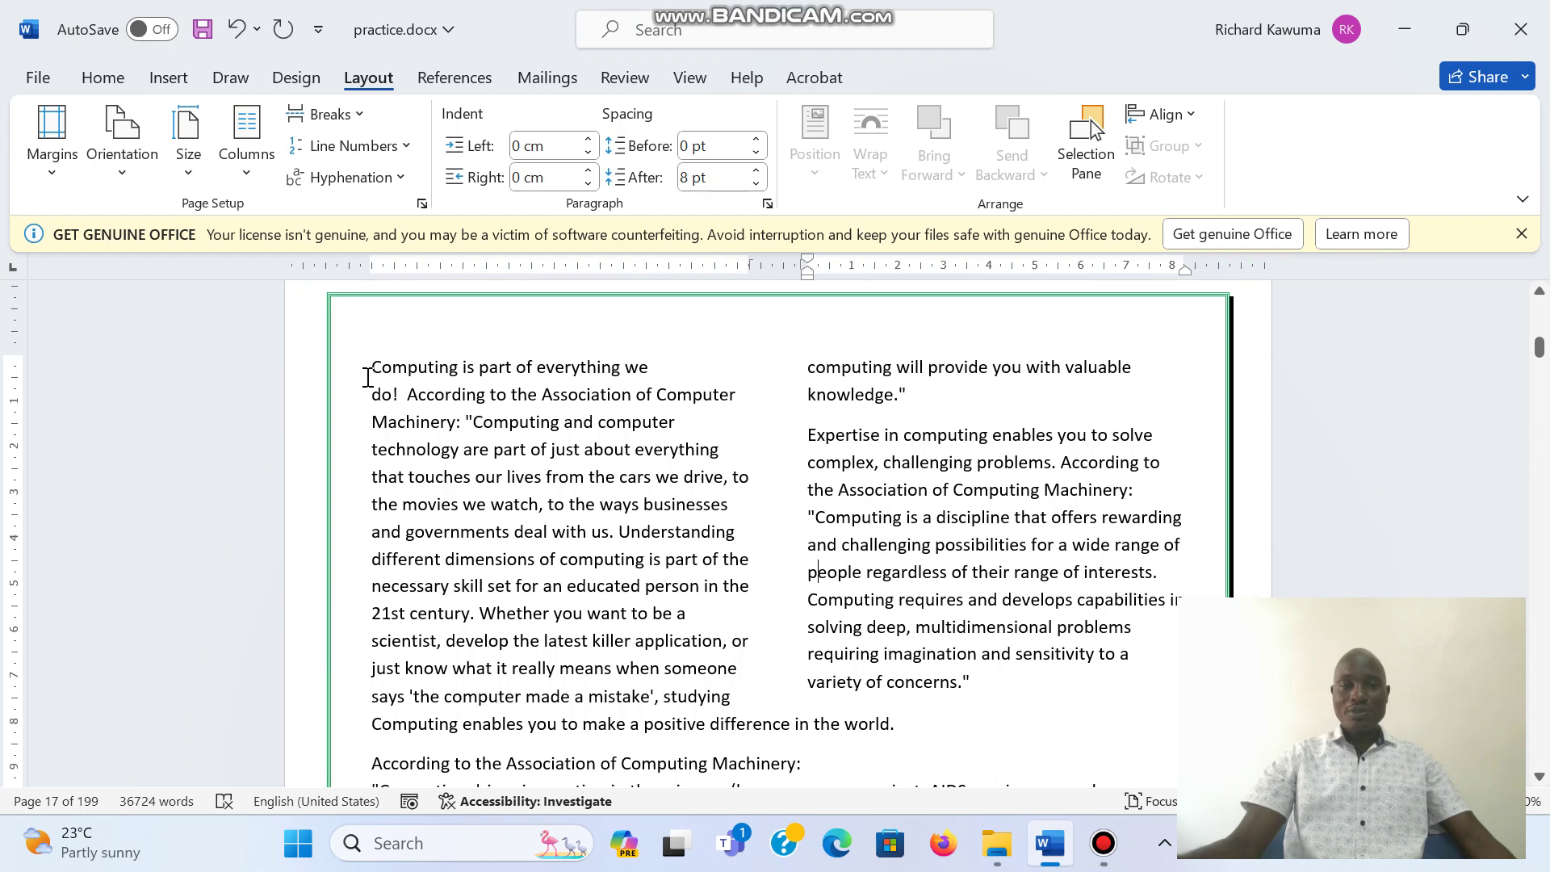
left_click_drag(367, 371, 890, 730)
left_click(255, 183)
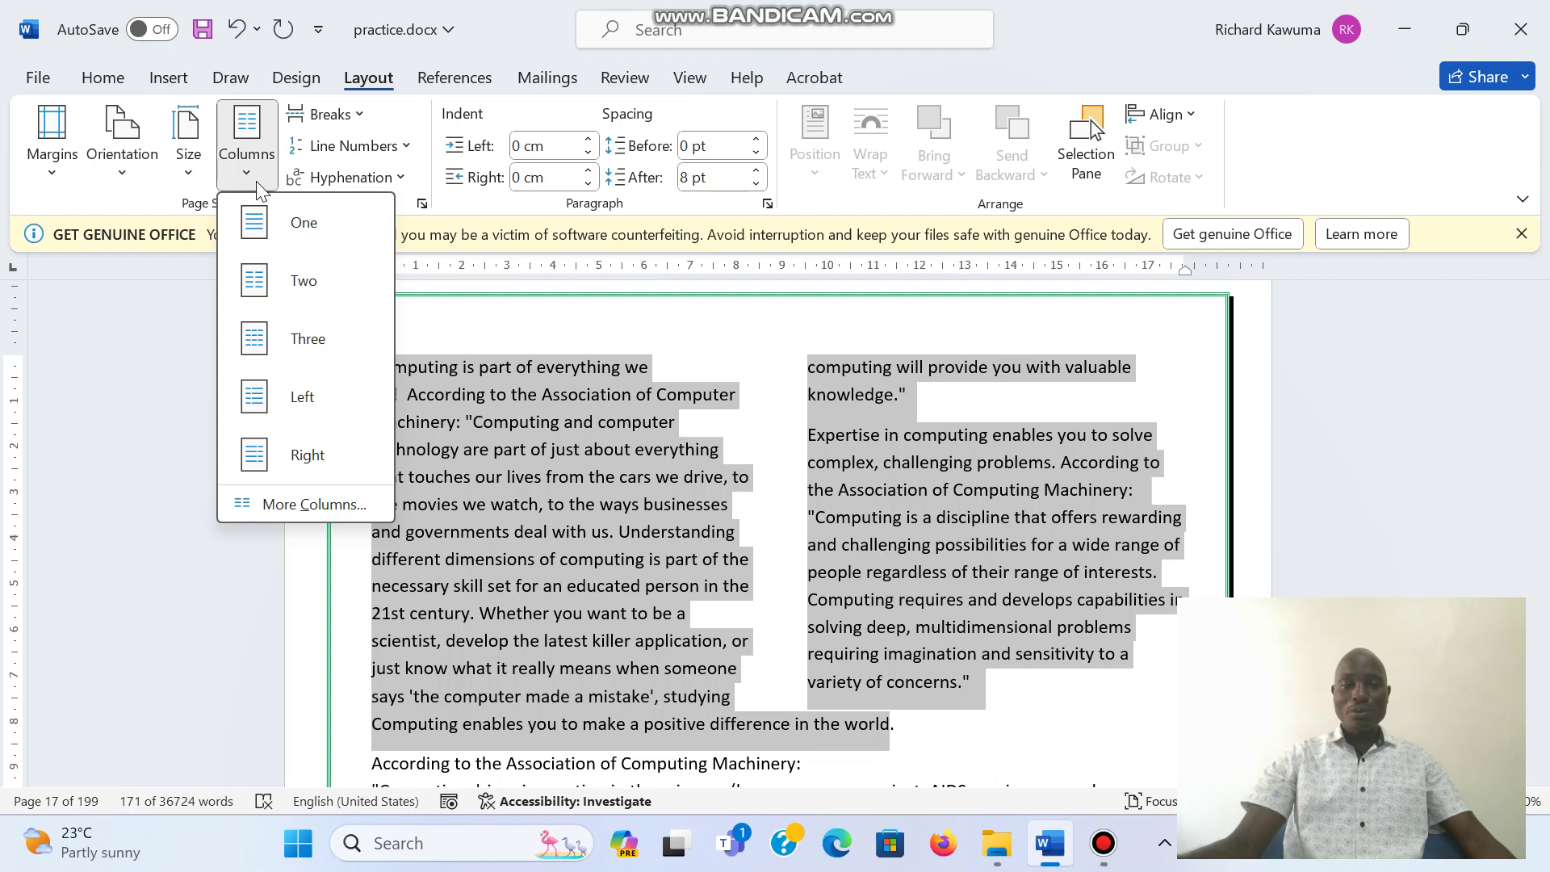
left_click(269, 230)
left_click(795, 578)
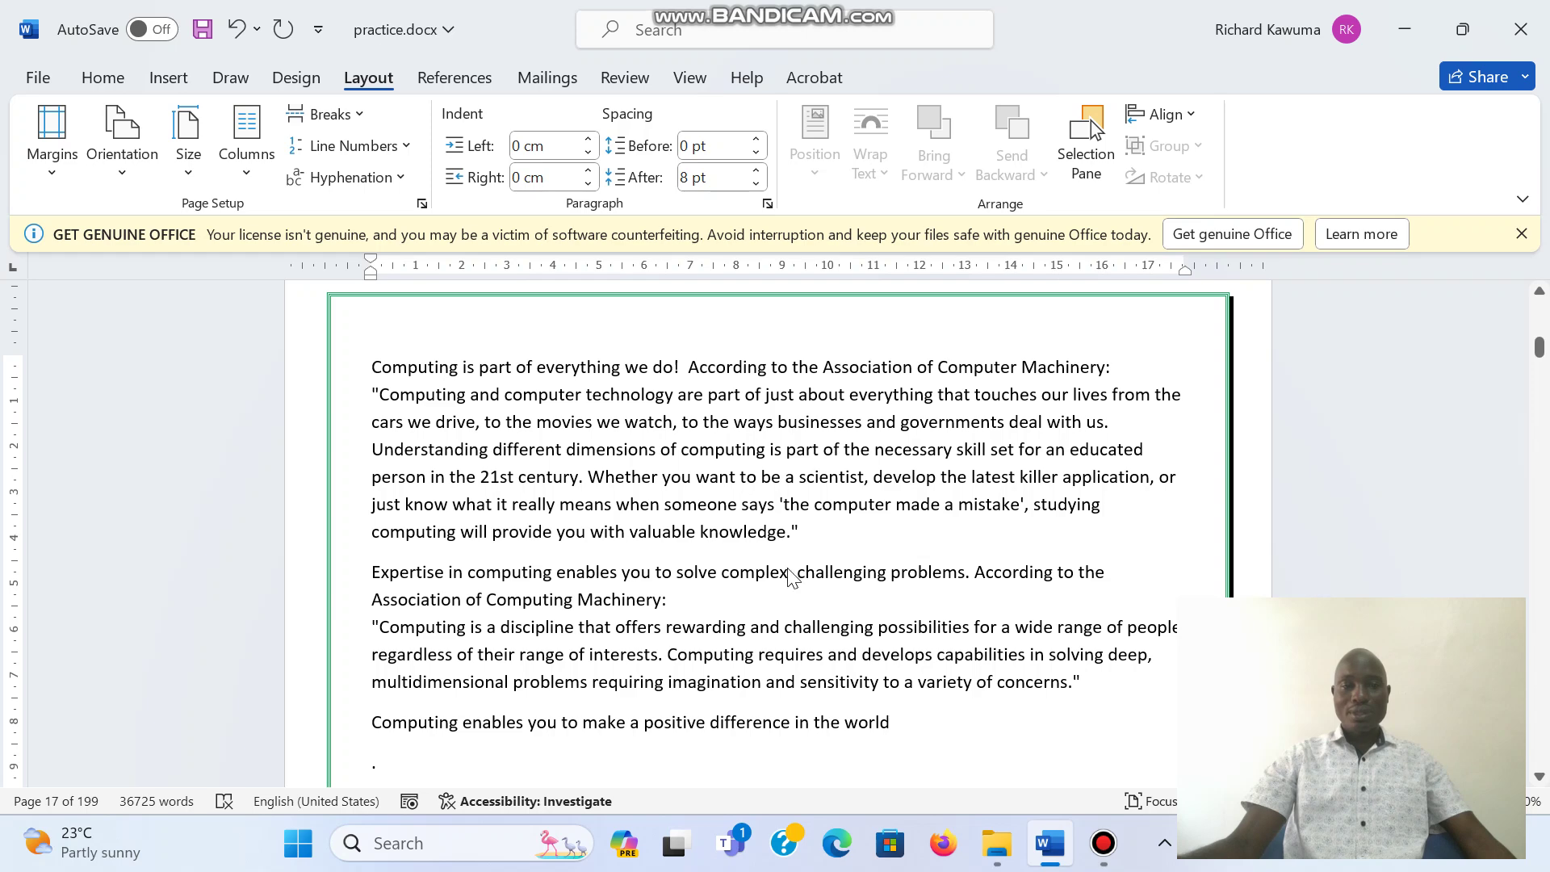
Step: Set up two columns without a line between for the page 18 text from "According to the Association of Computing Machinery" before "Computing drives innovation" to "Future opportunities"
scroll(670, 521, "down", 12)
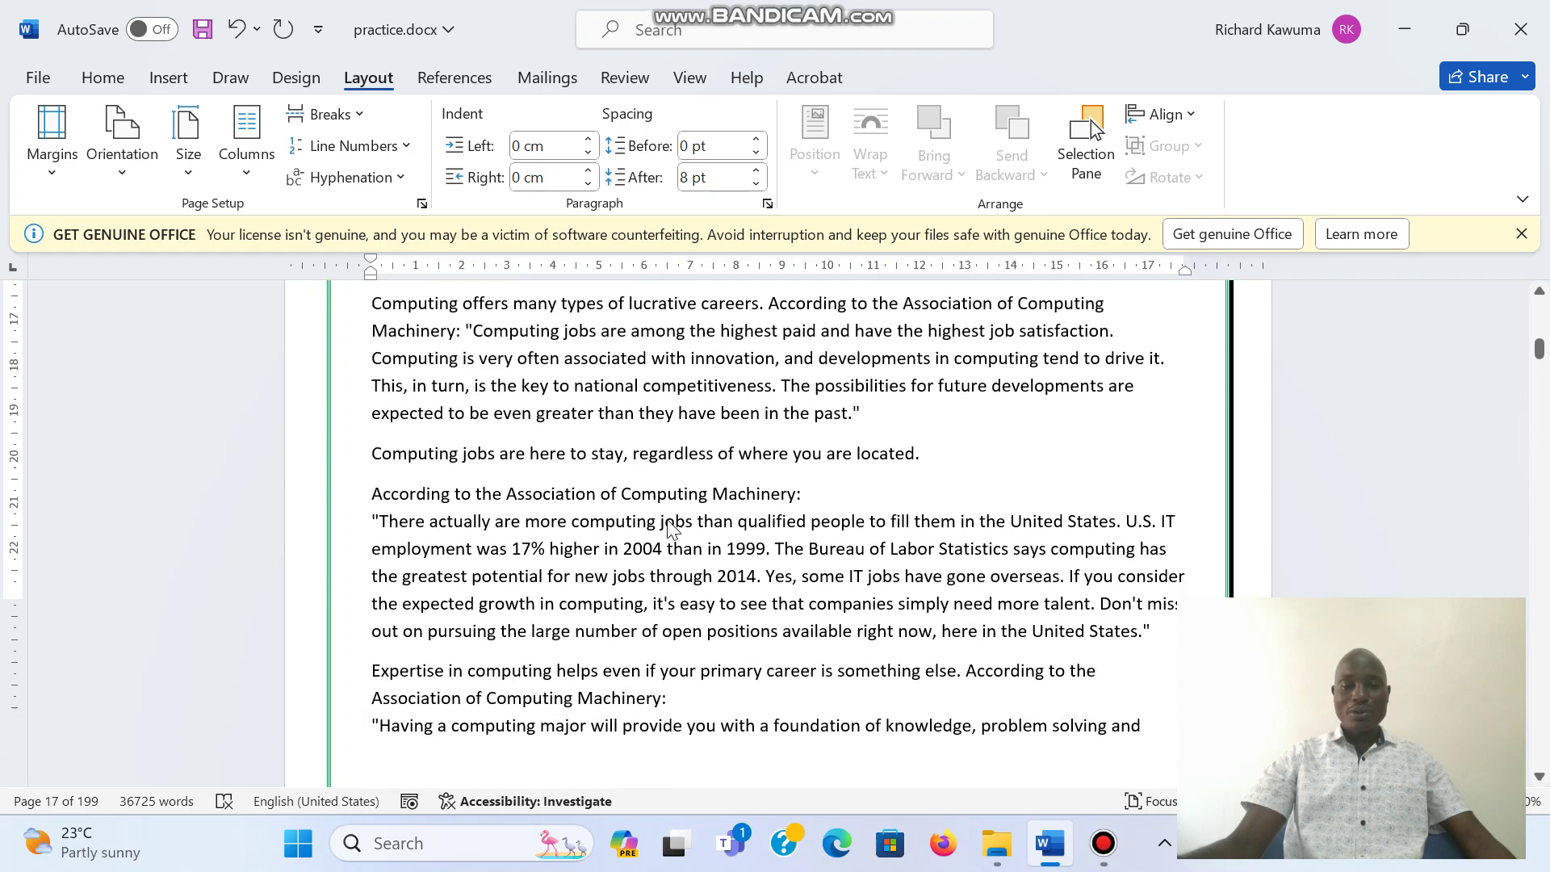
scroll(669, 526, "down", 10)
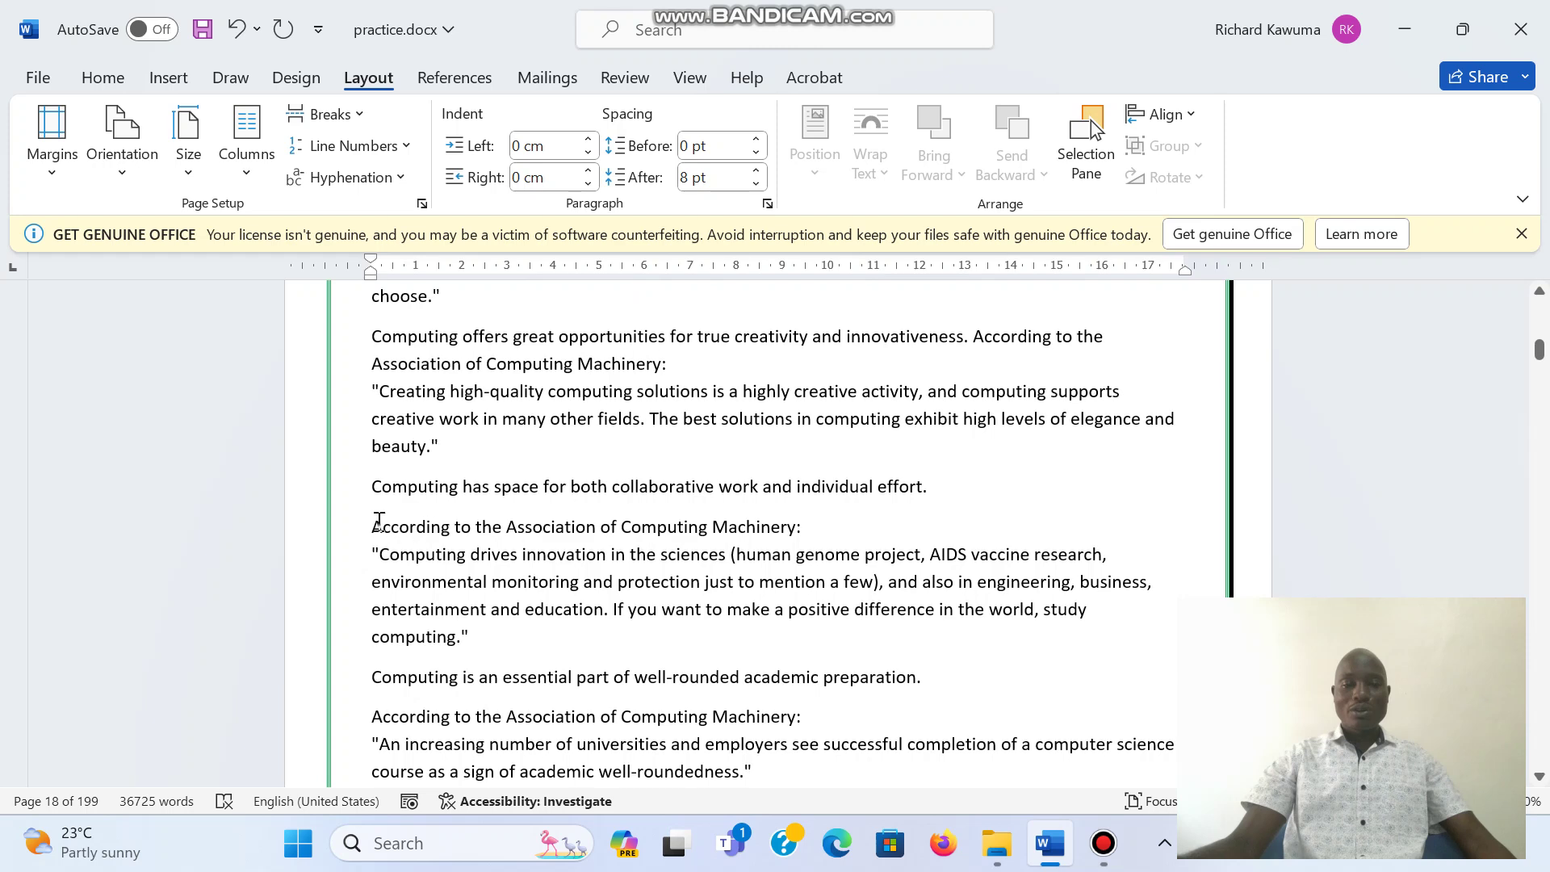
left_click_drag(372, 526, 860, 736)
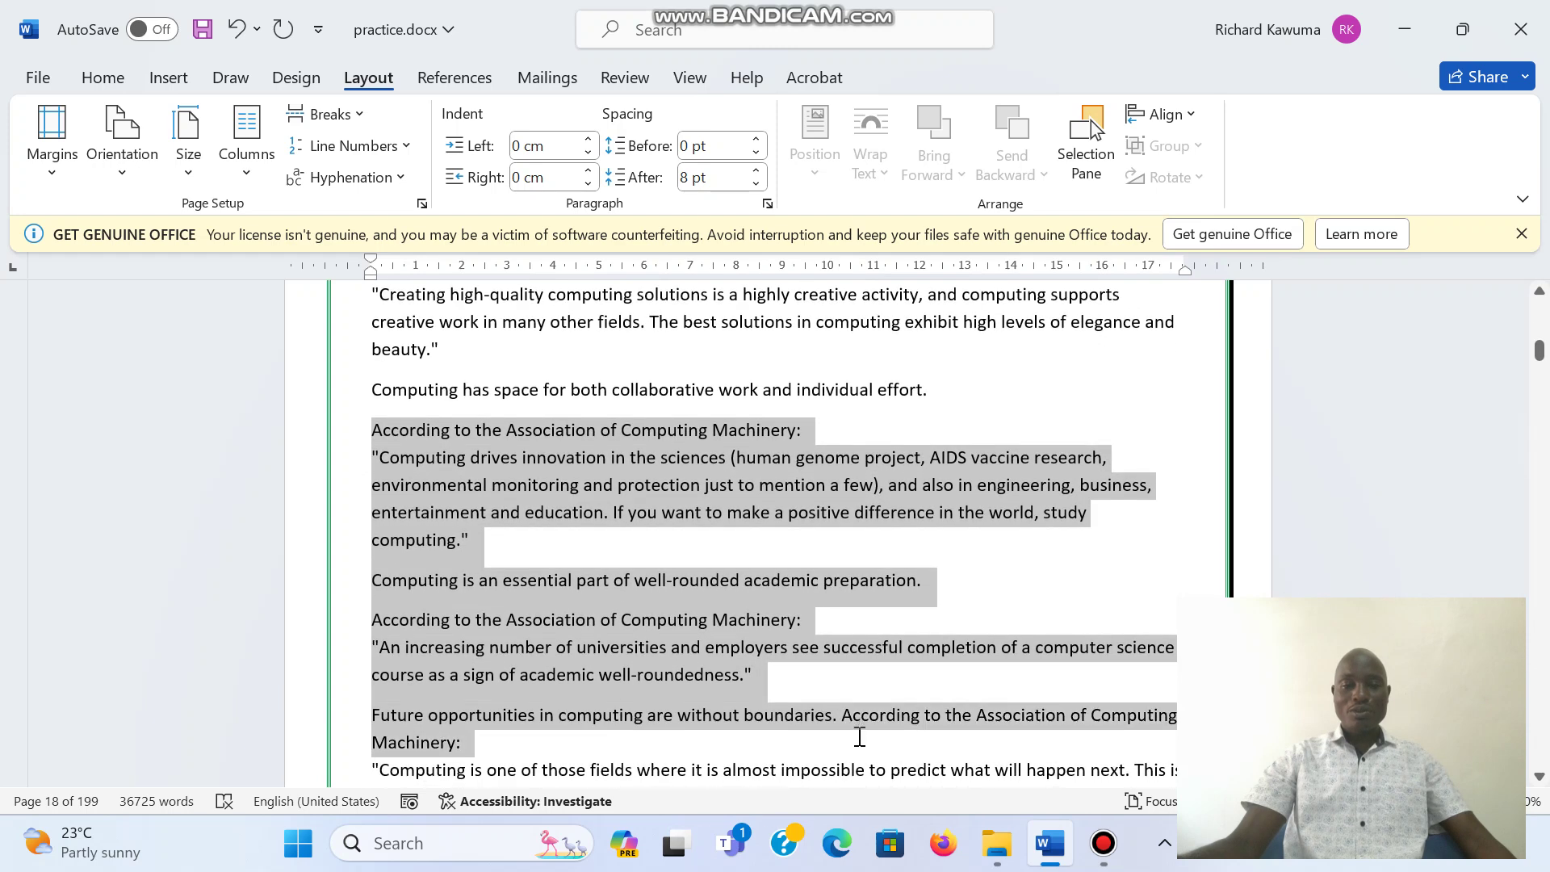
left_click(255, 178)
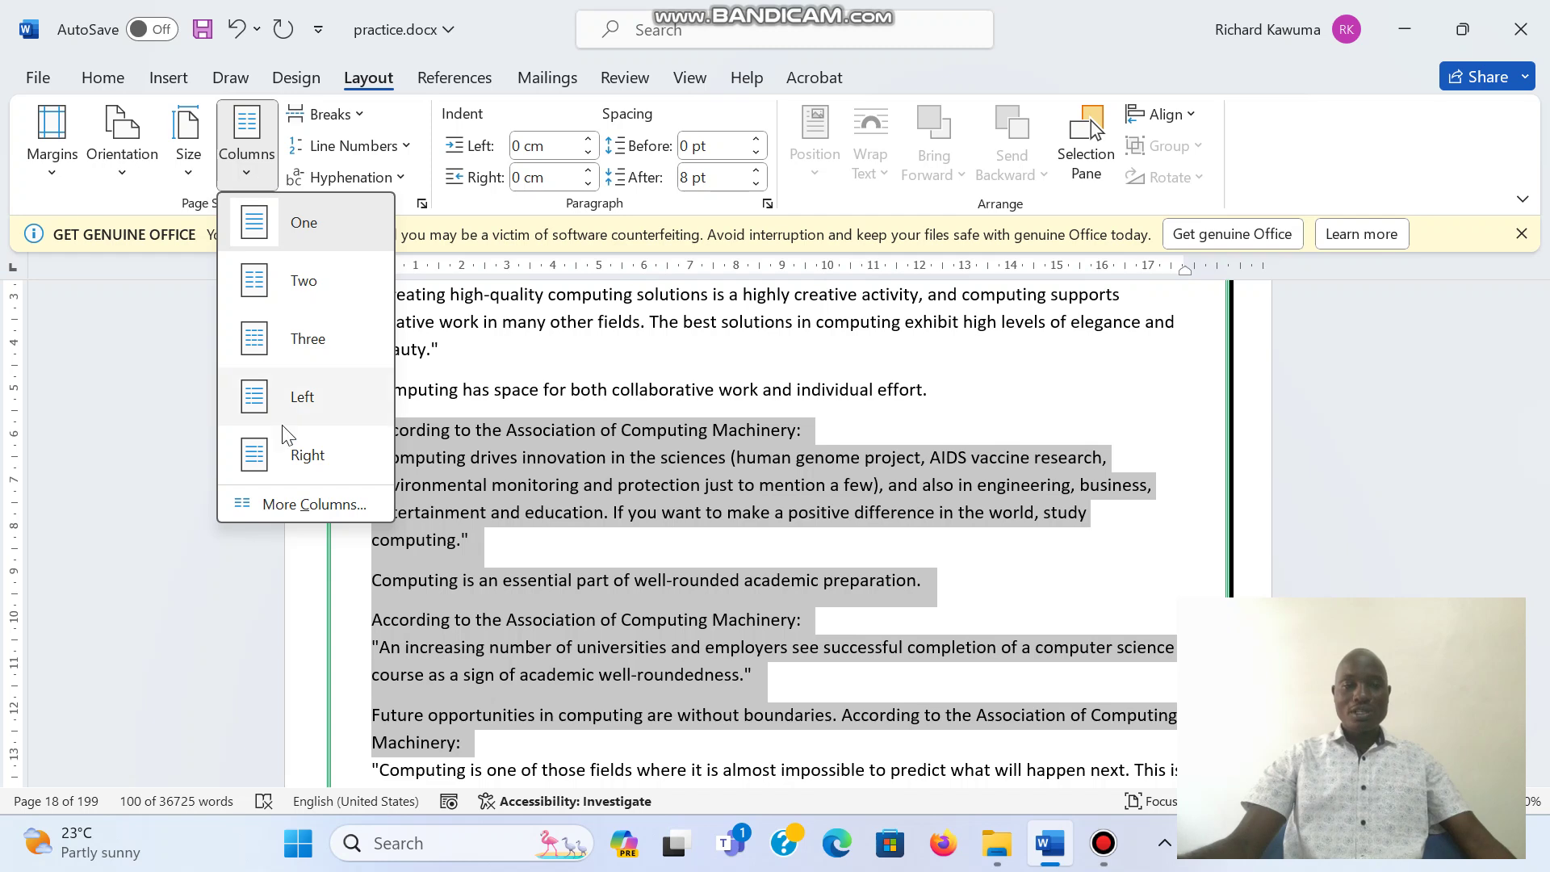
left_click(309, 509)
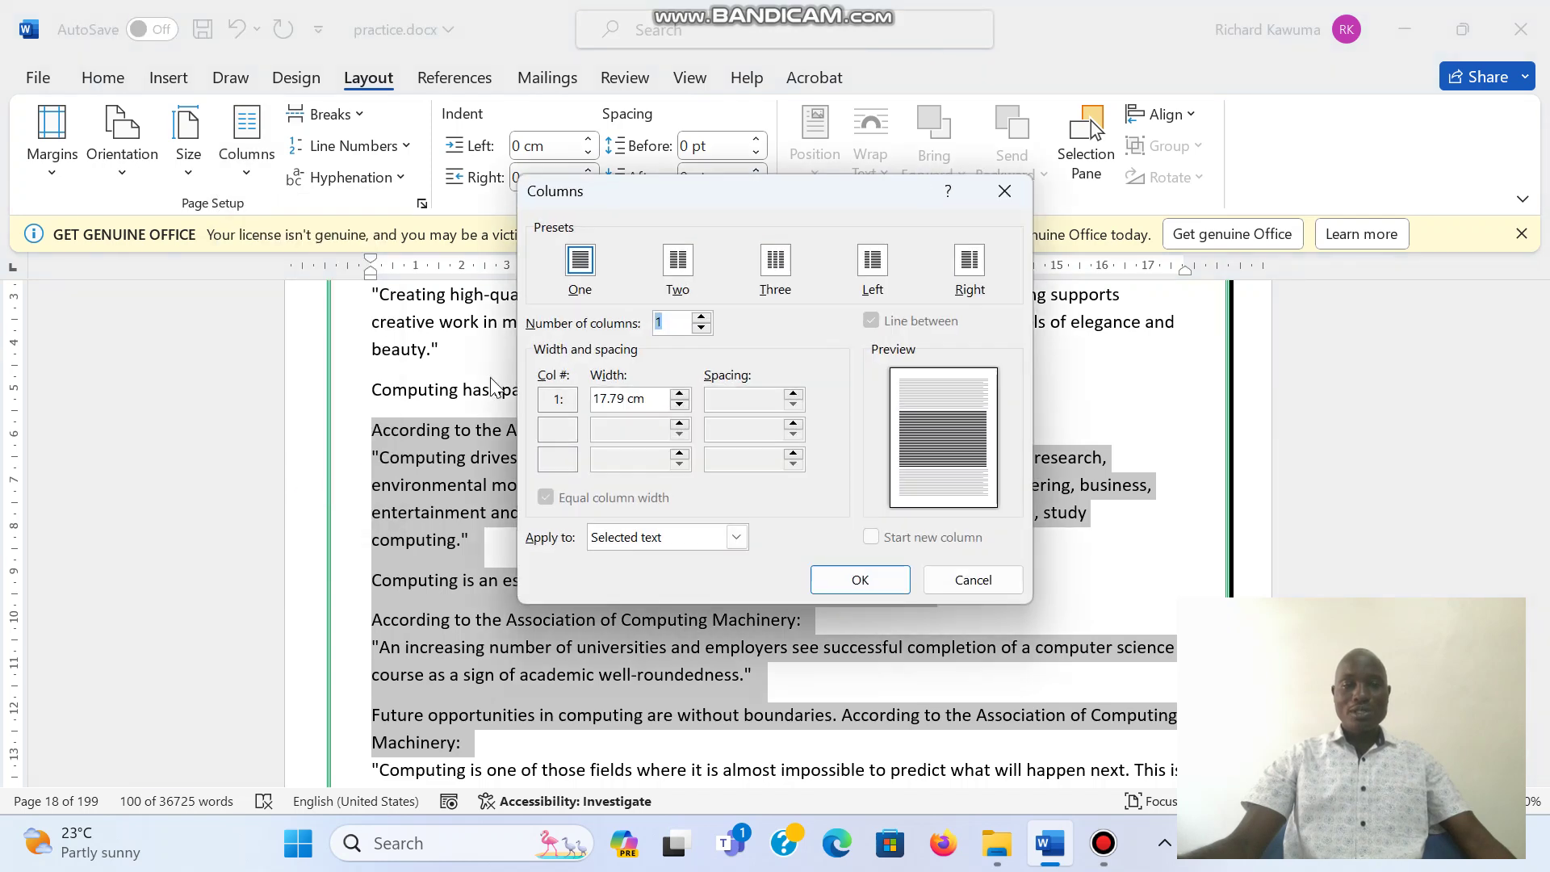
left_click(701, 318)
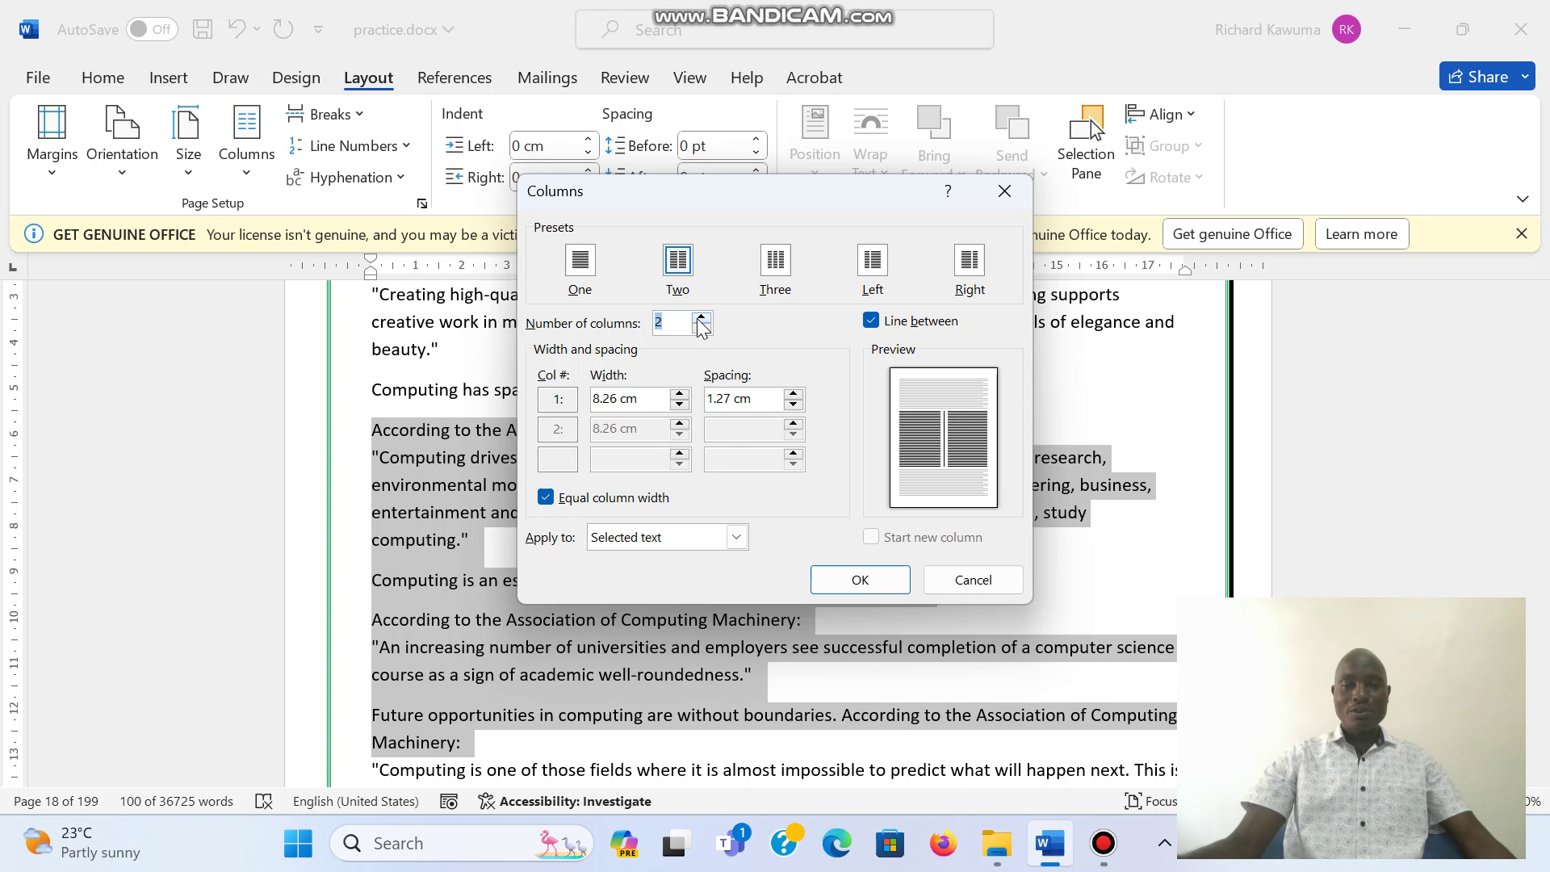
left_click(872, 322)
double_click(877, 321)
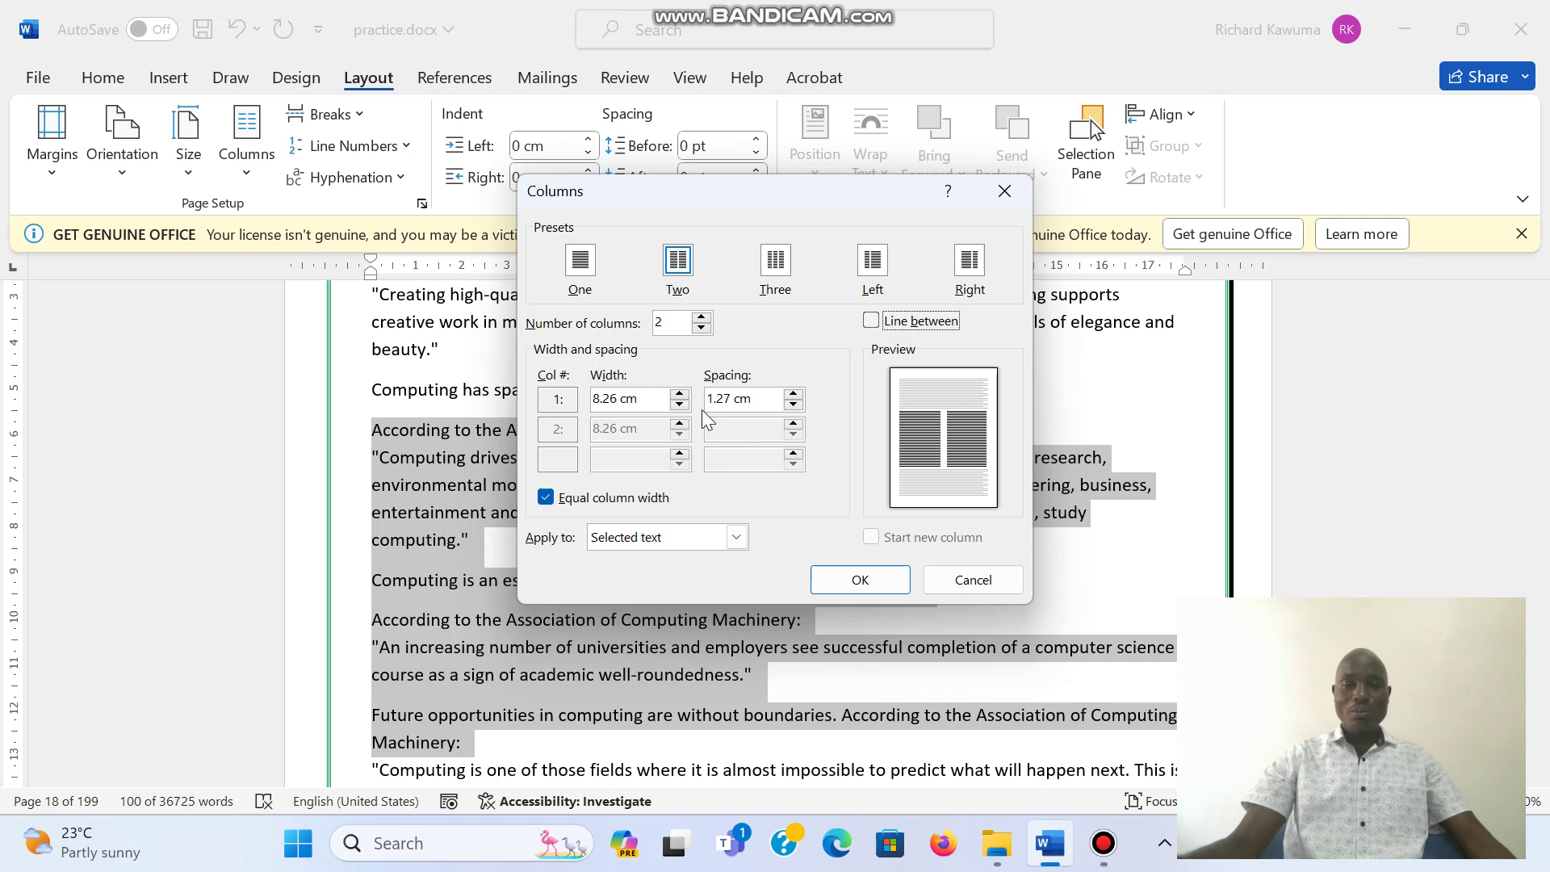
Step: Set the equal column width to 7.6 cm with 2.59 cm spacing and apply the two columns to the selected text
left_click(679, 395)
left_click(679, 395)
left_click(679, 395)
left_click(679, 395)
left_click(679, 395)
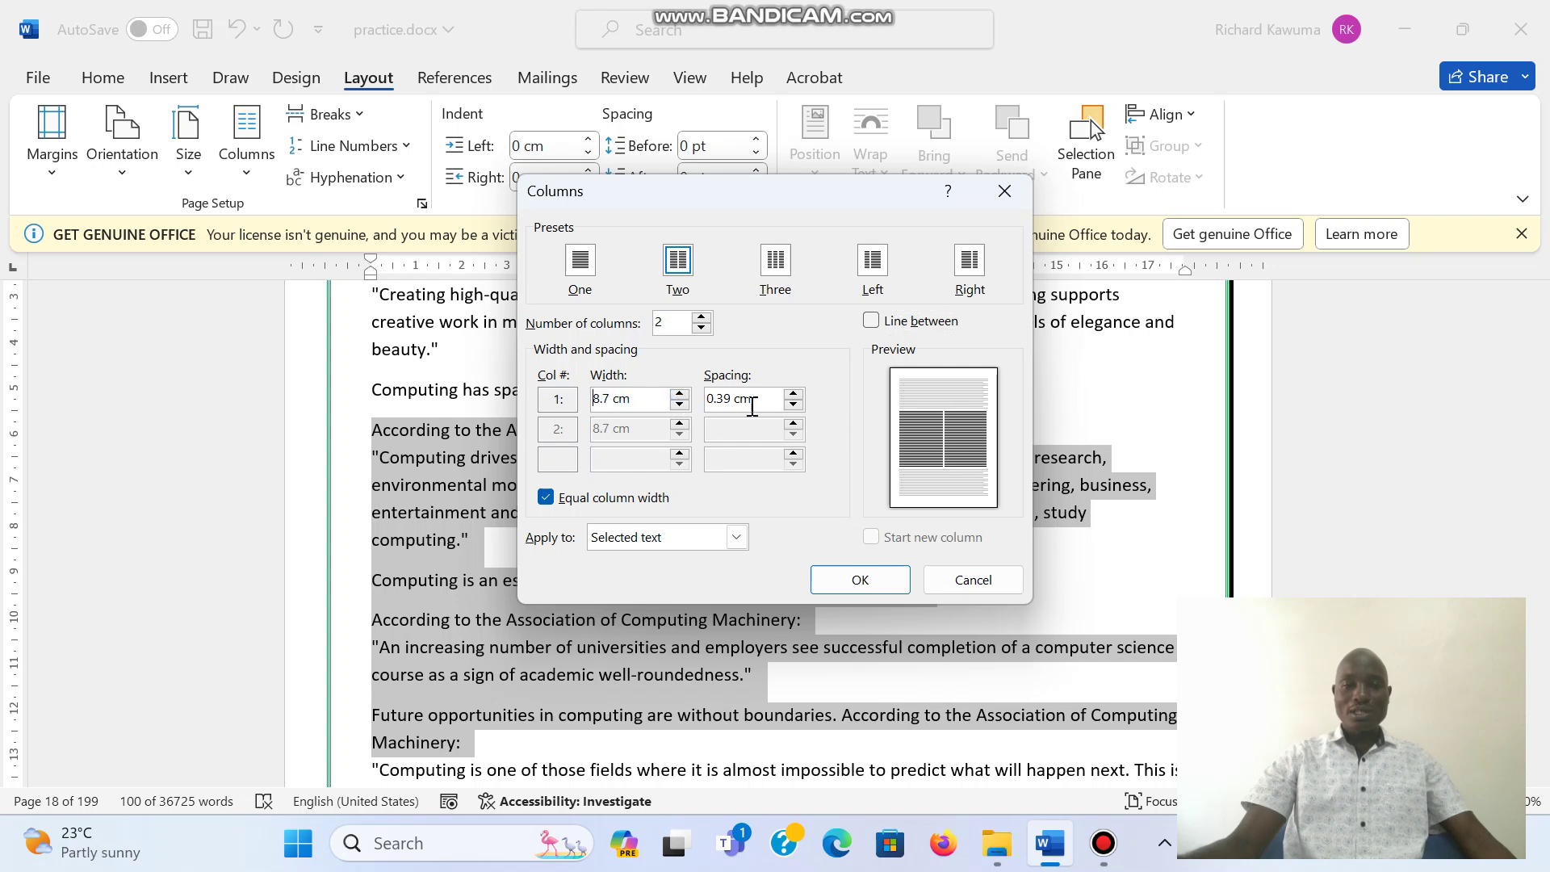
left_click(793, 394)
left_click(680, 406)
left_click(679, 406)
left_click(680, 406)
left_click(680, 406)
left_click(680, 406)
left_click(680, 406)
left_click(680, 406)
left_click(679, 406)
left_click(680, 406)
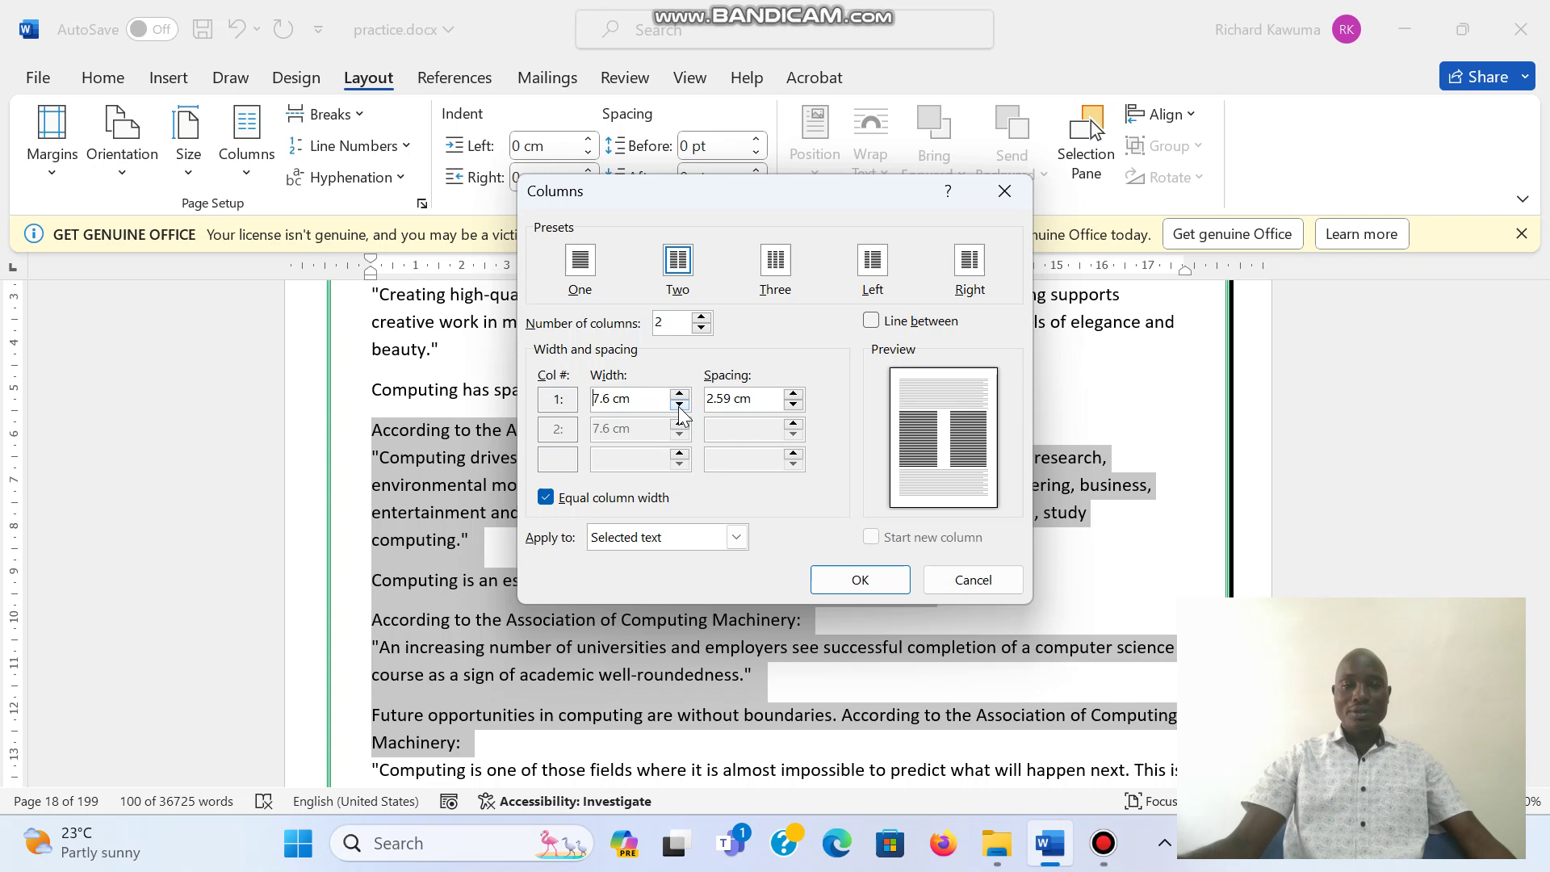
left_click(875, 580)
left_click(875, 579)
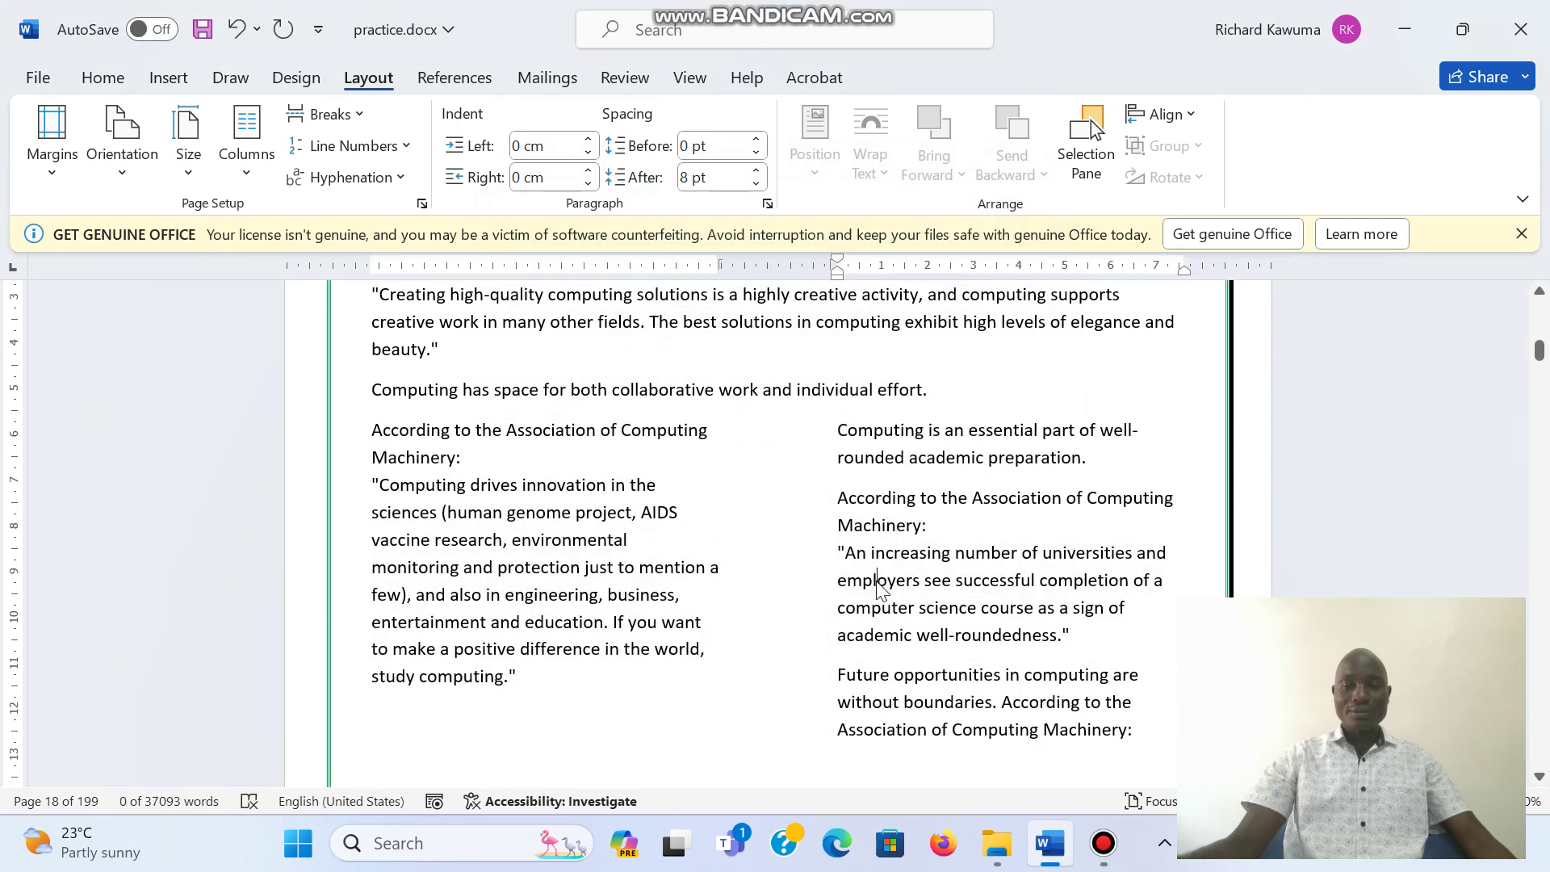
Step: Return the two-column text on page 18 to a single column
left_click_drag(374, 426, 1138, 730)
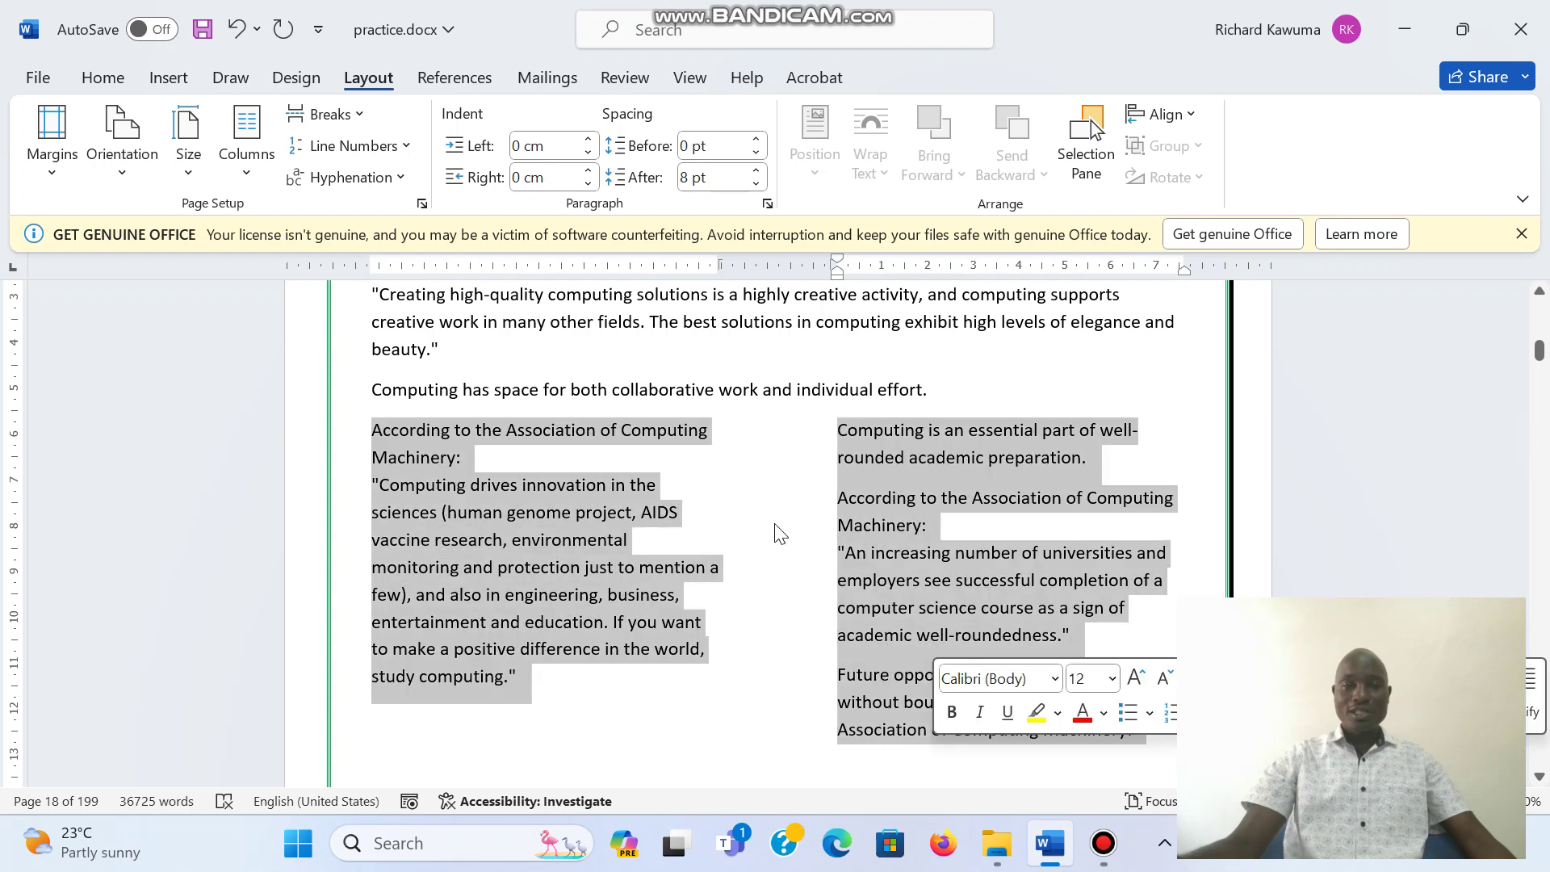
left_click(261, 178)
left_click(266, 218)
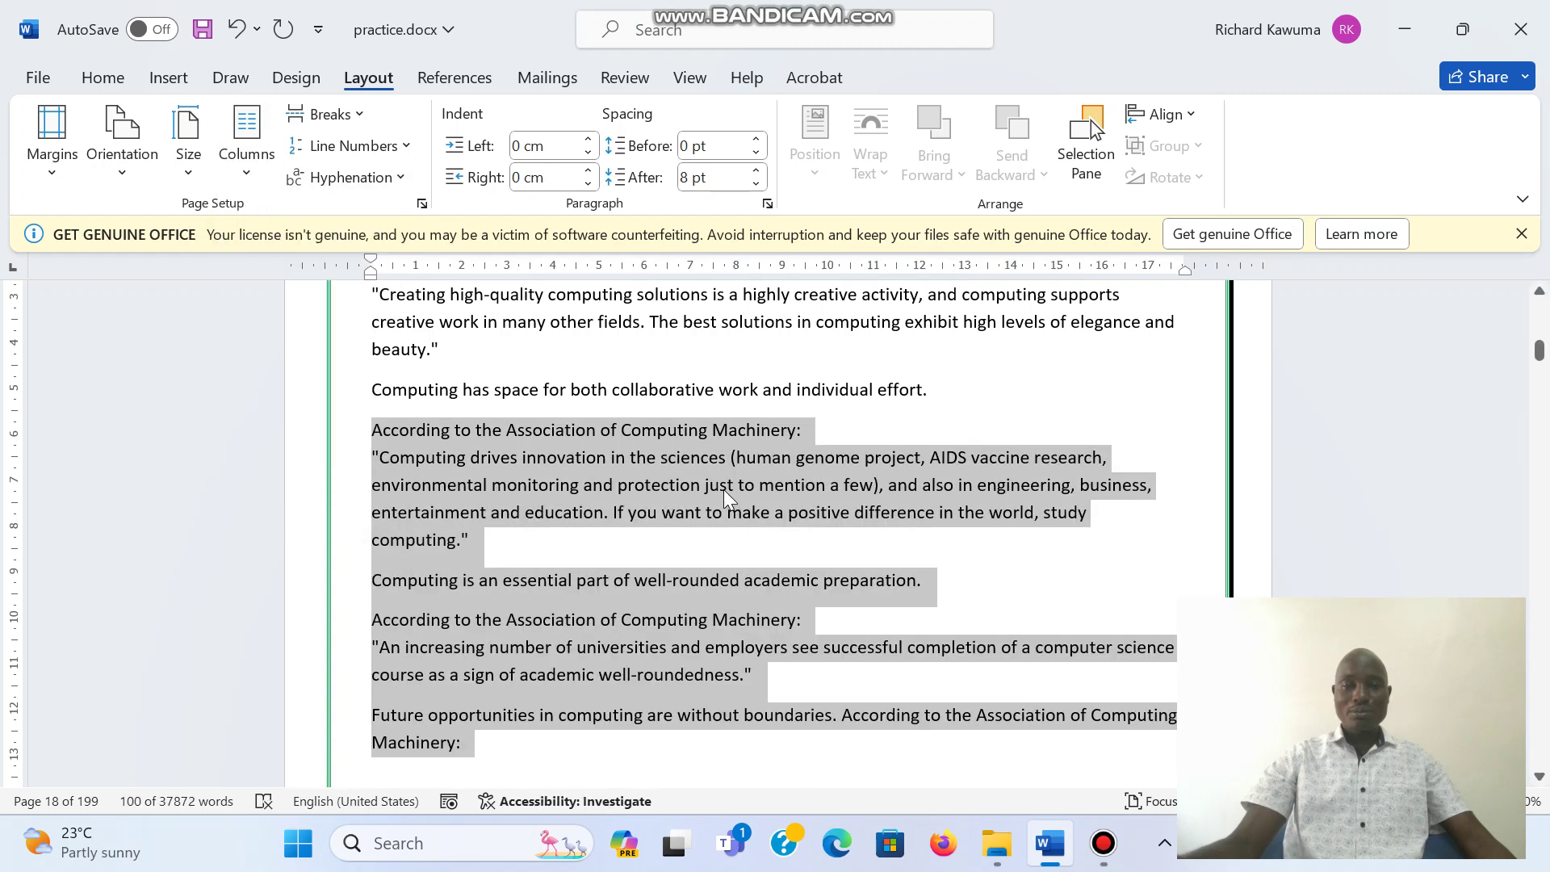
left_click(724, 489)
Step: Look through the document from page 18 to the "Inserting Tables" section on page 21
scroll(604, 521, "down", 3)
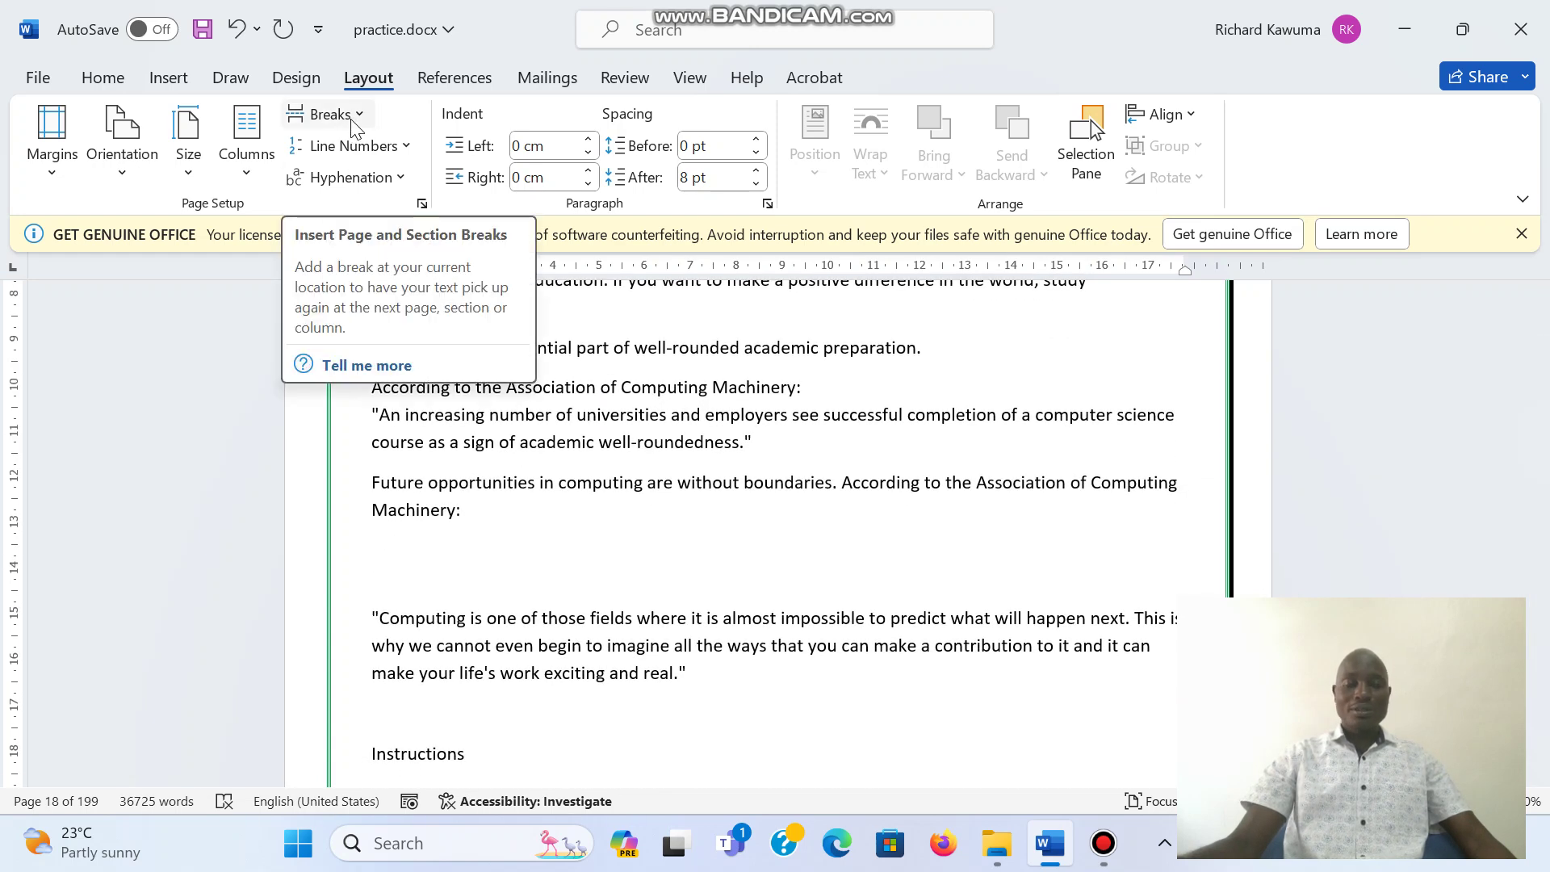
scroll(530, 349, "down", 6)
scroll(583, 440, "down", 15)
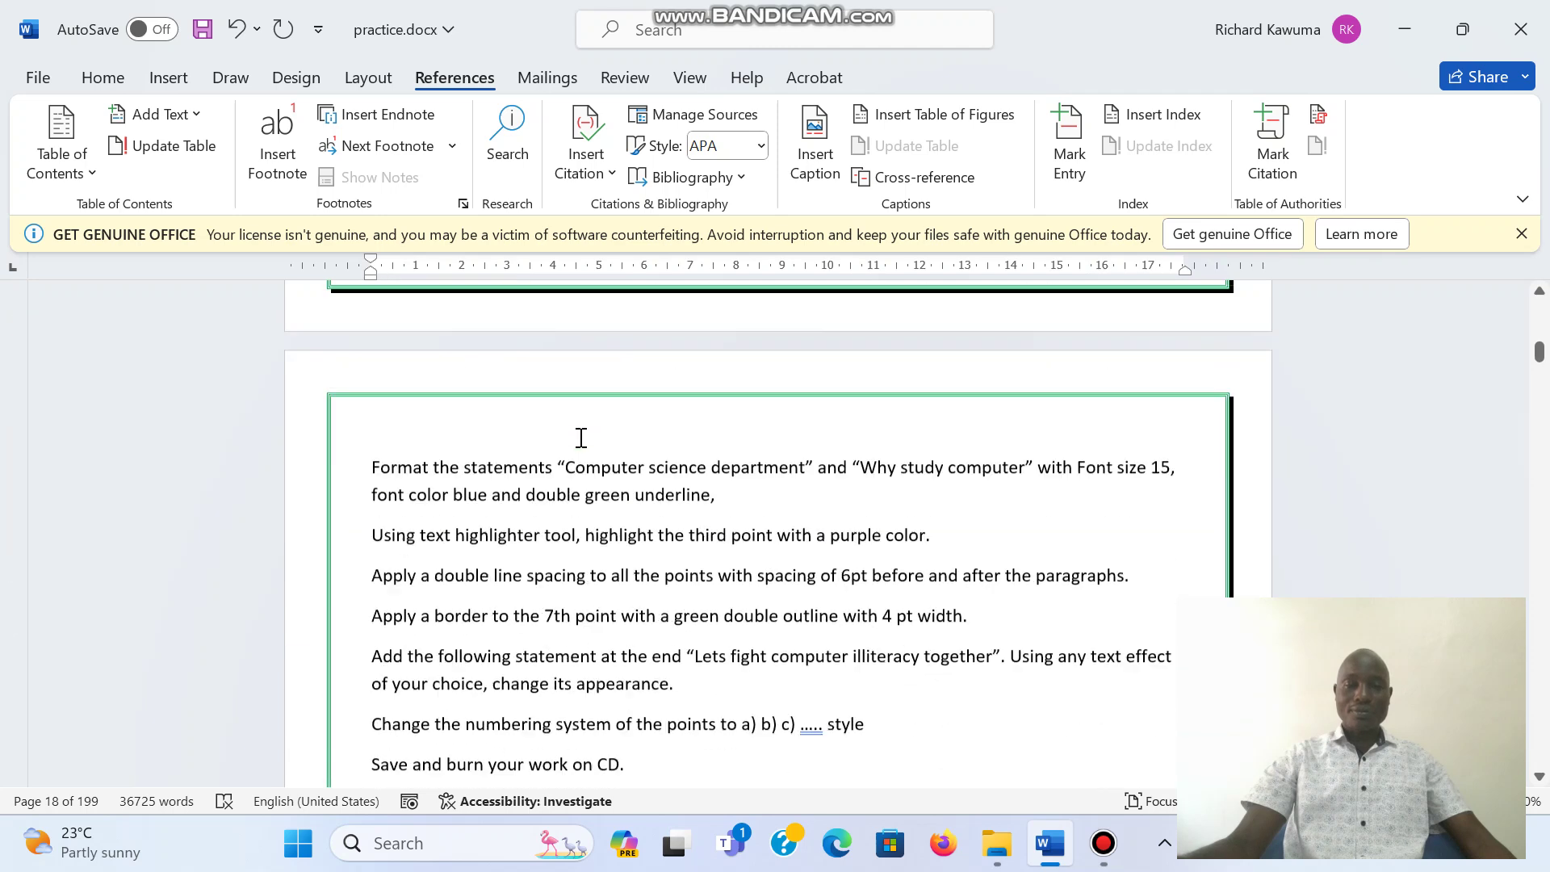
scroll(580, 433, "down", 10)
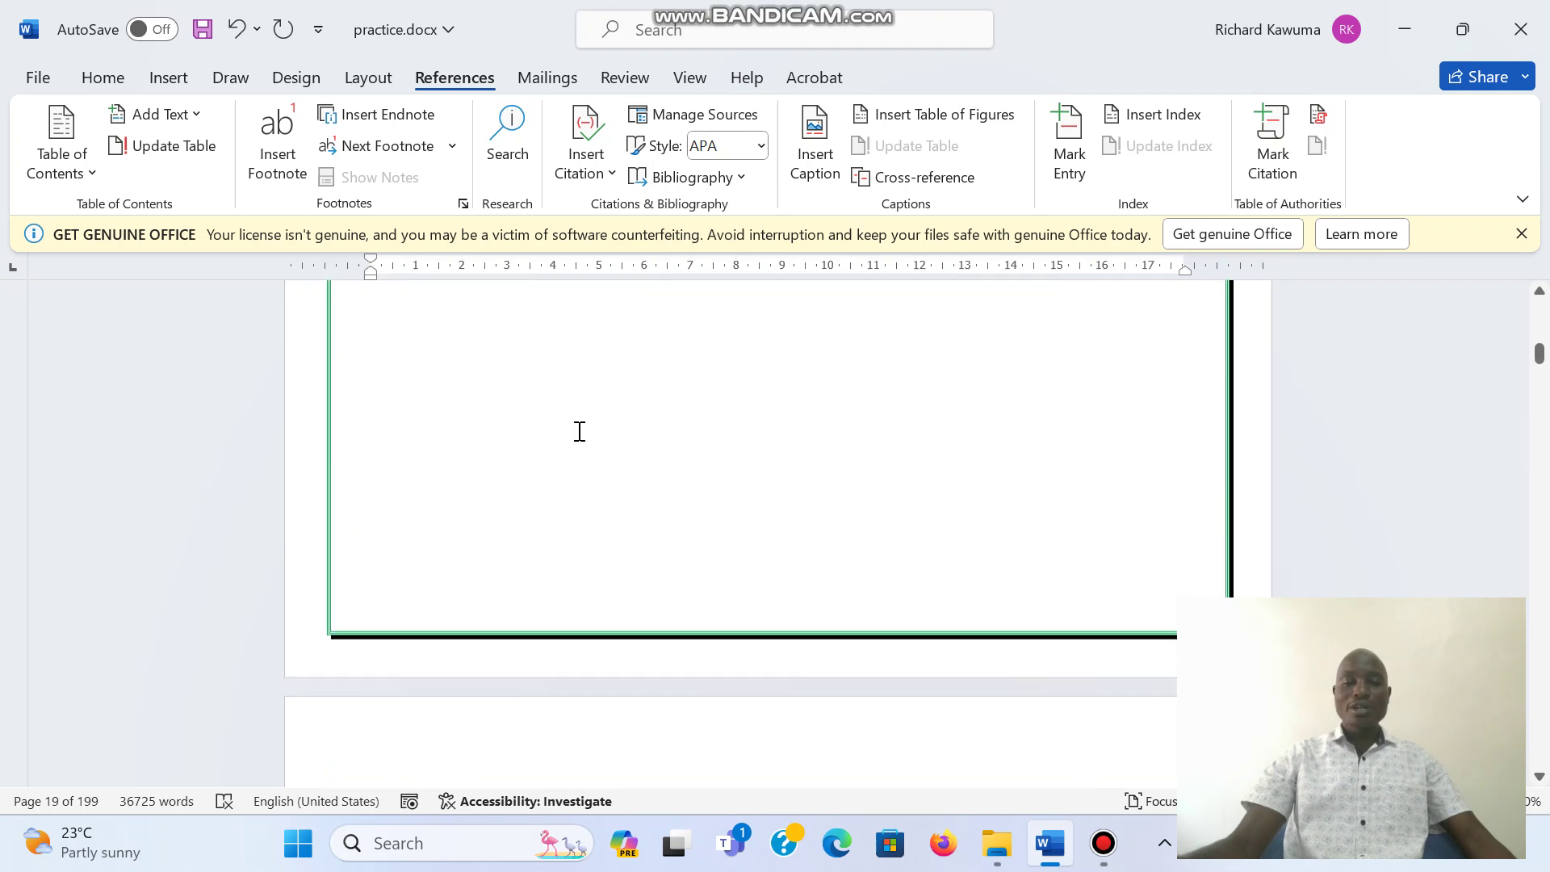
scroll(580, 426, "down", 15)
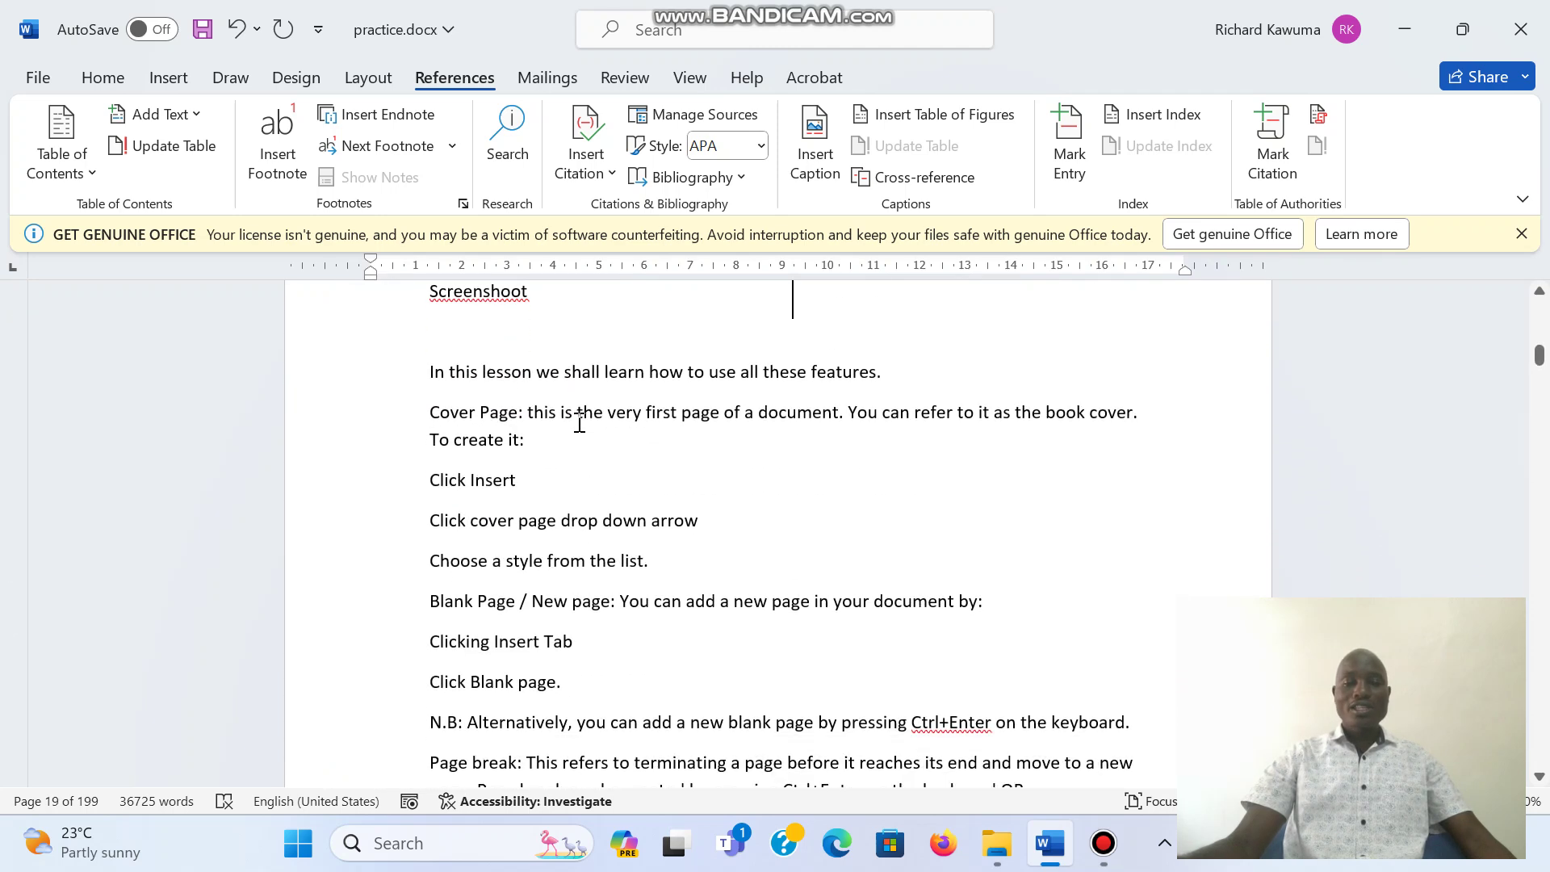
scroll(580, 422, "down", 5)
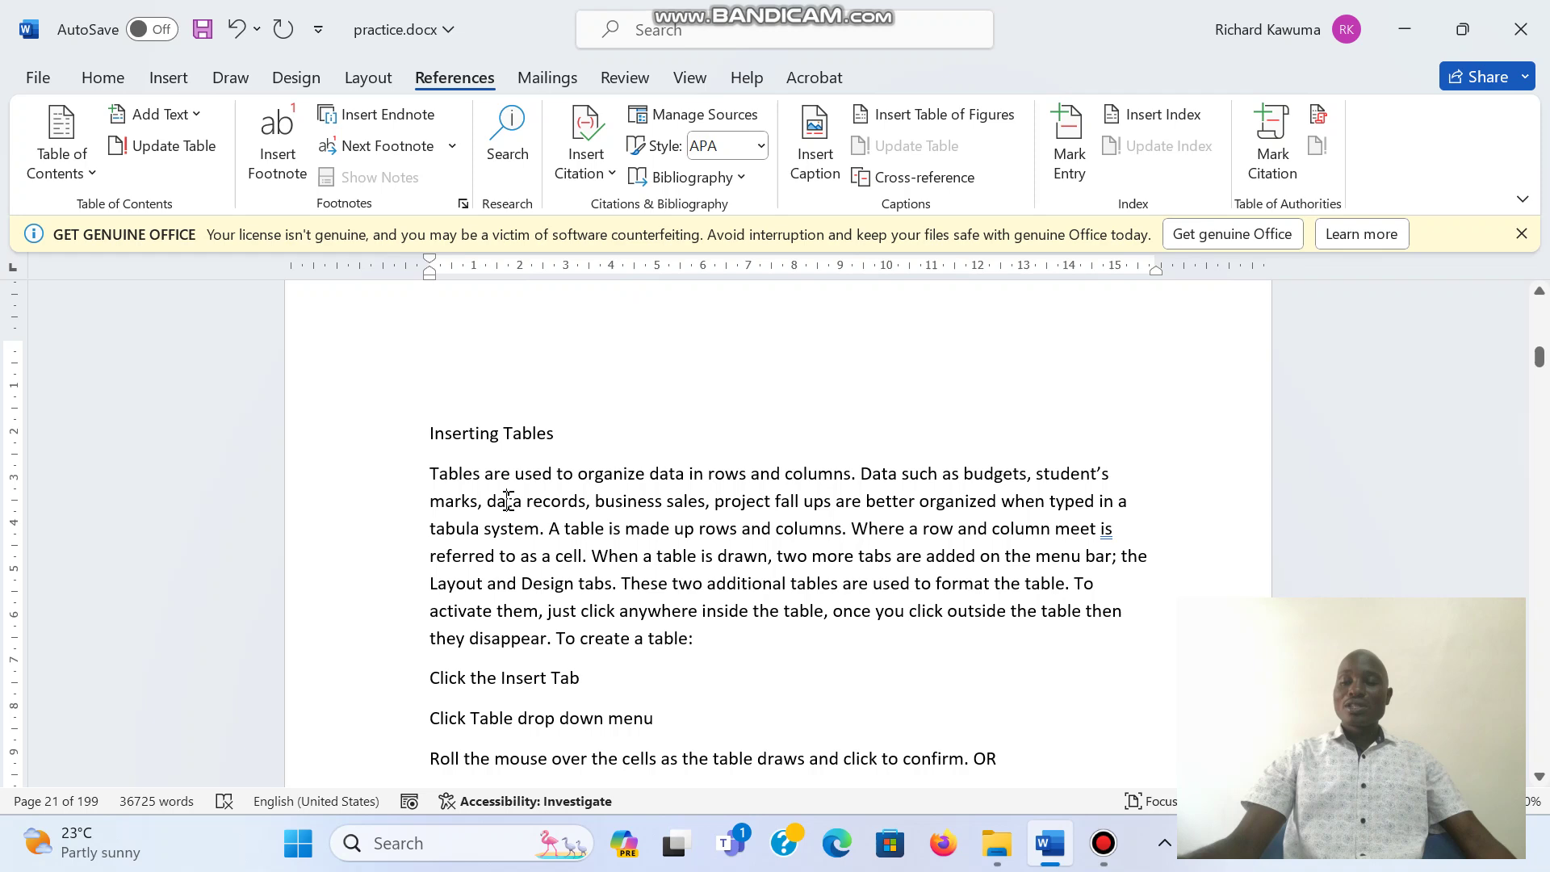
left_click(509, 501)
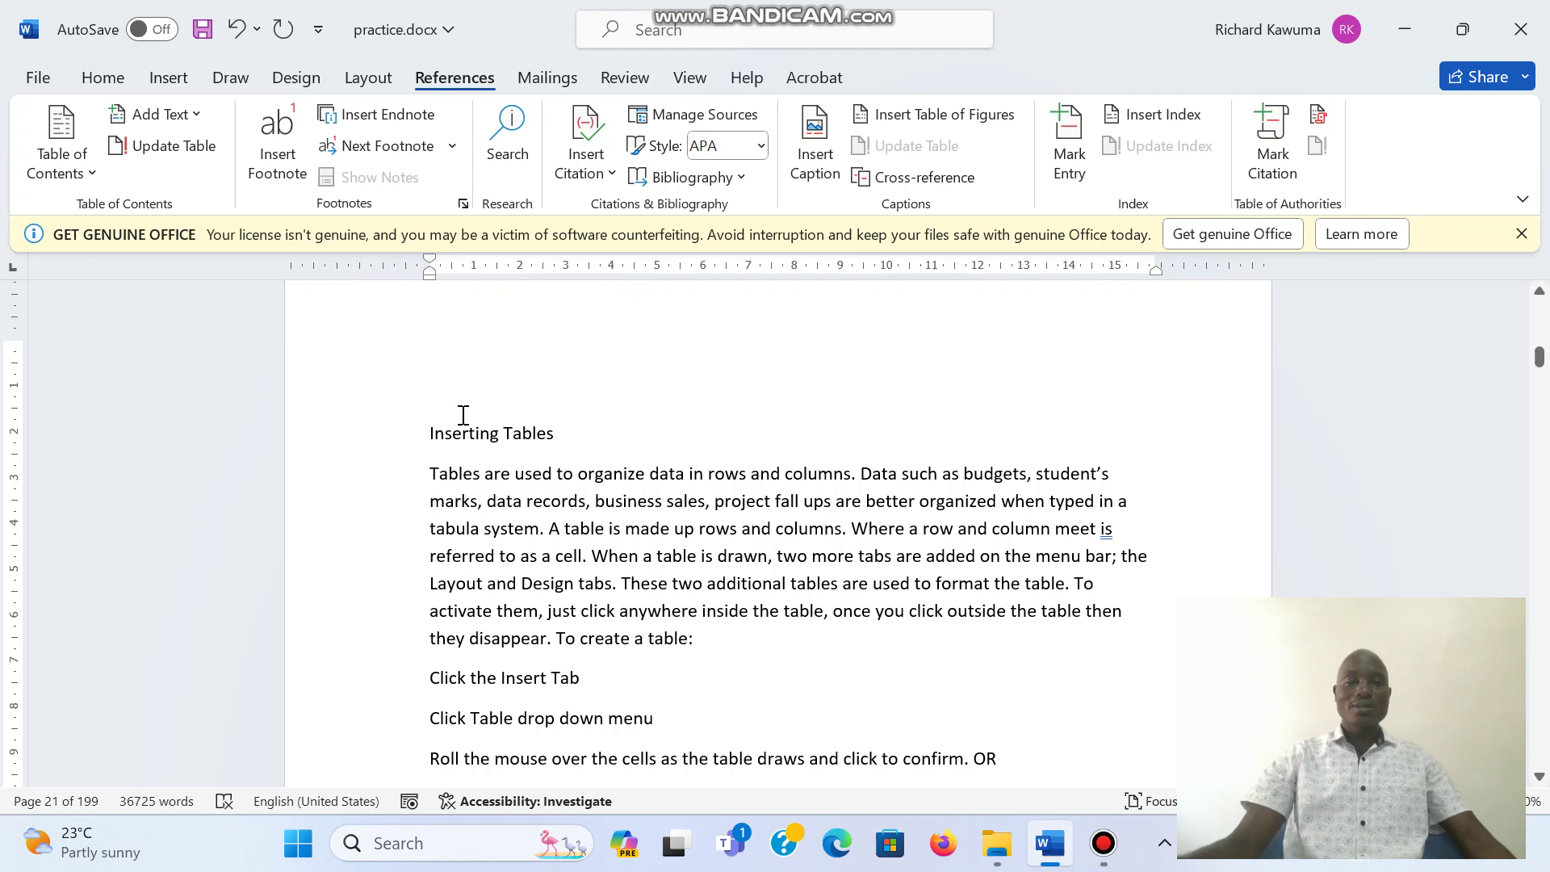
Step: Insert a page break on page 22 before the line "Insert a column to the left of the Column for time"
left_click(365, 78)
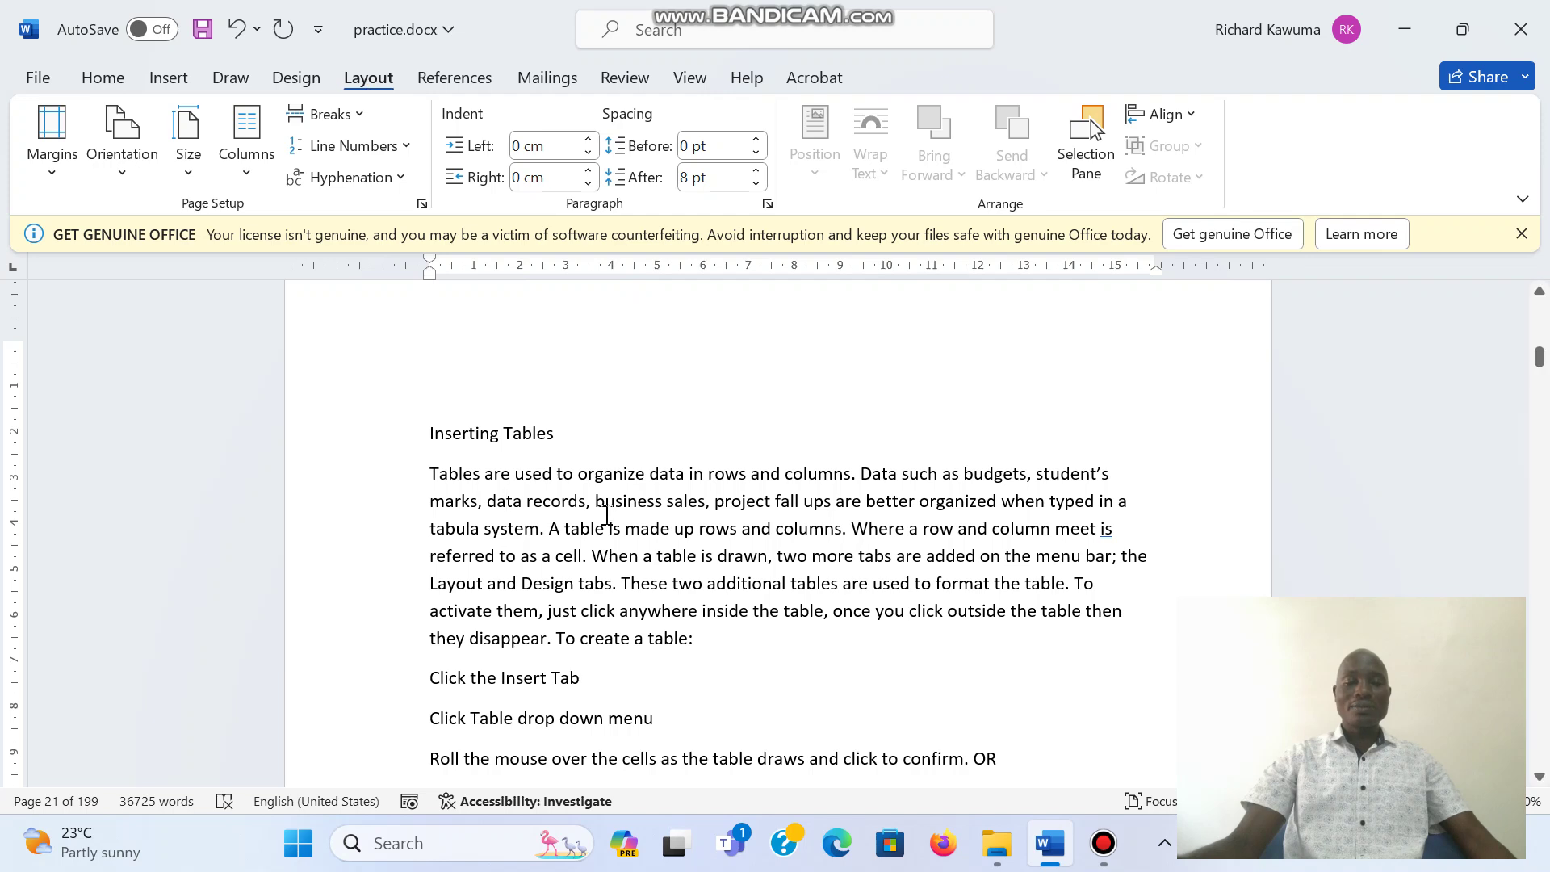
scroll(609, 519, "down", 6)
scroll(565, 503, "down", 8)
scroll(547, 505, "down", 10)
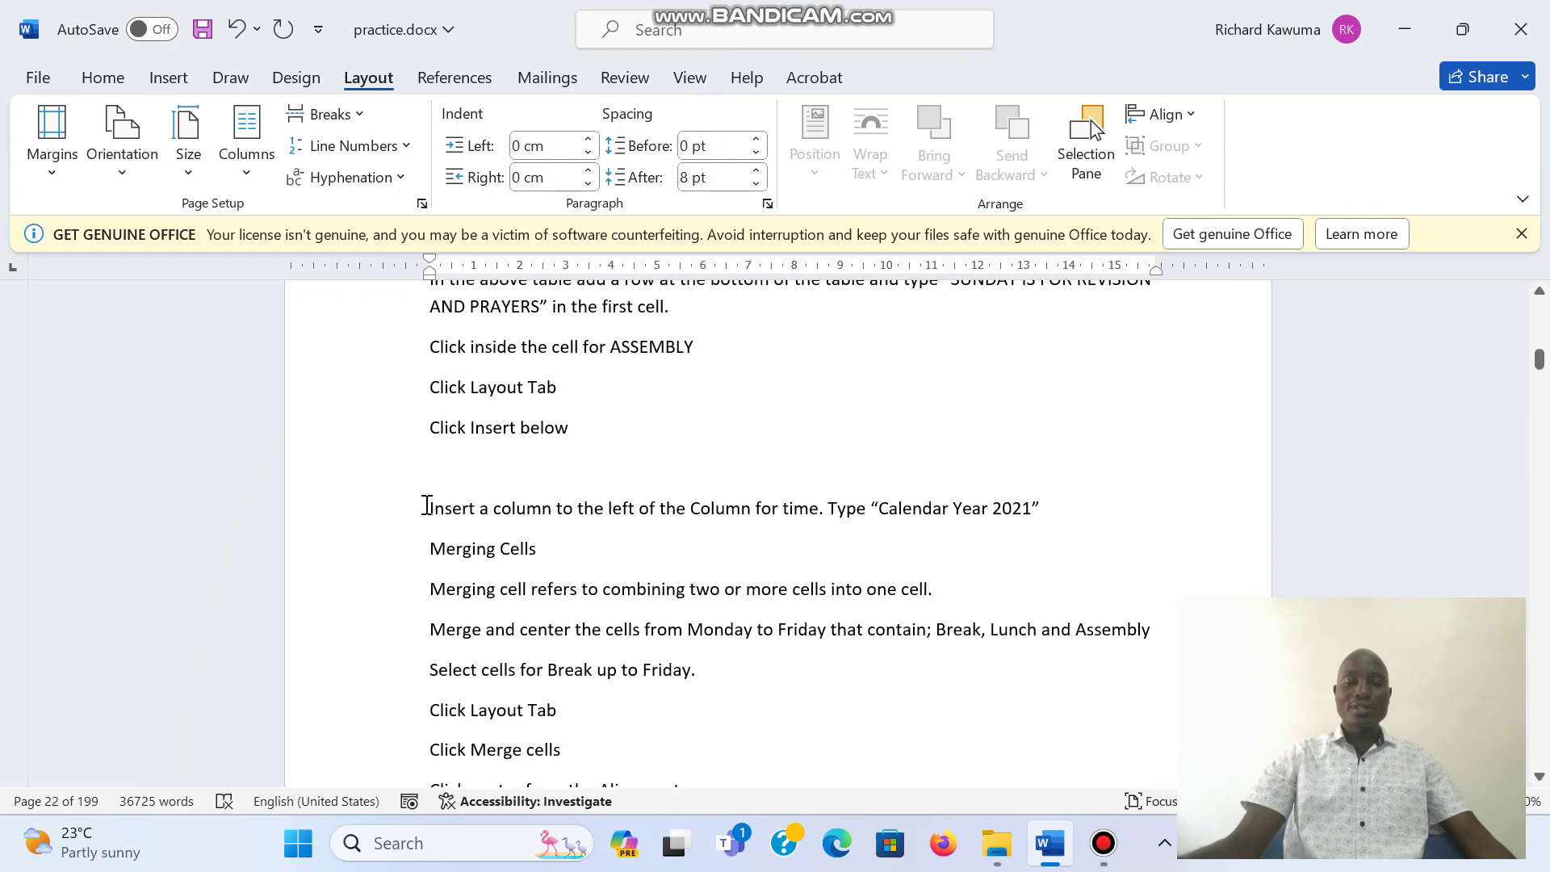
left_click(427, 506)
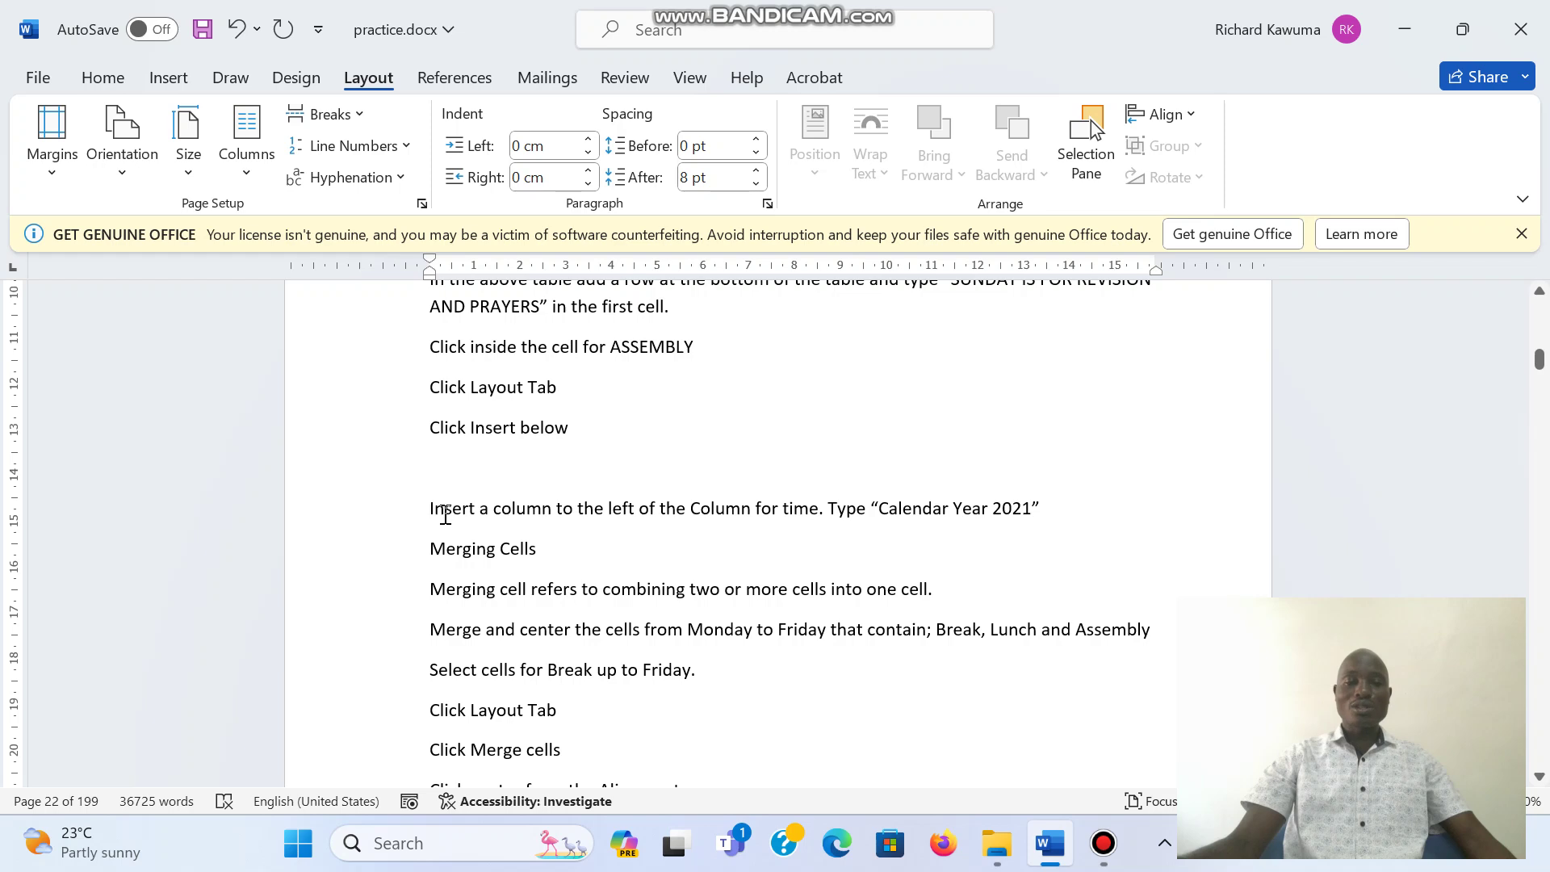
left_click(359, 116)
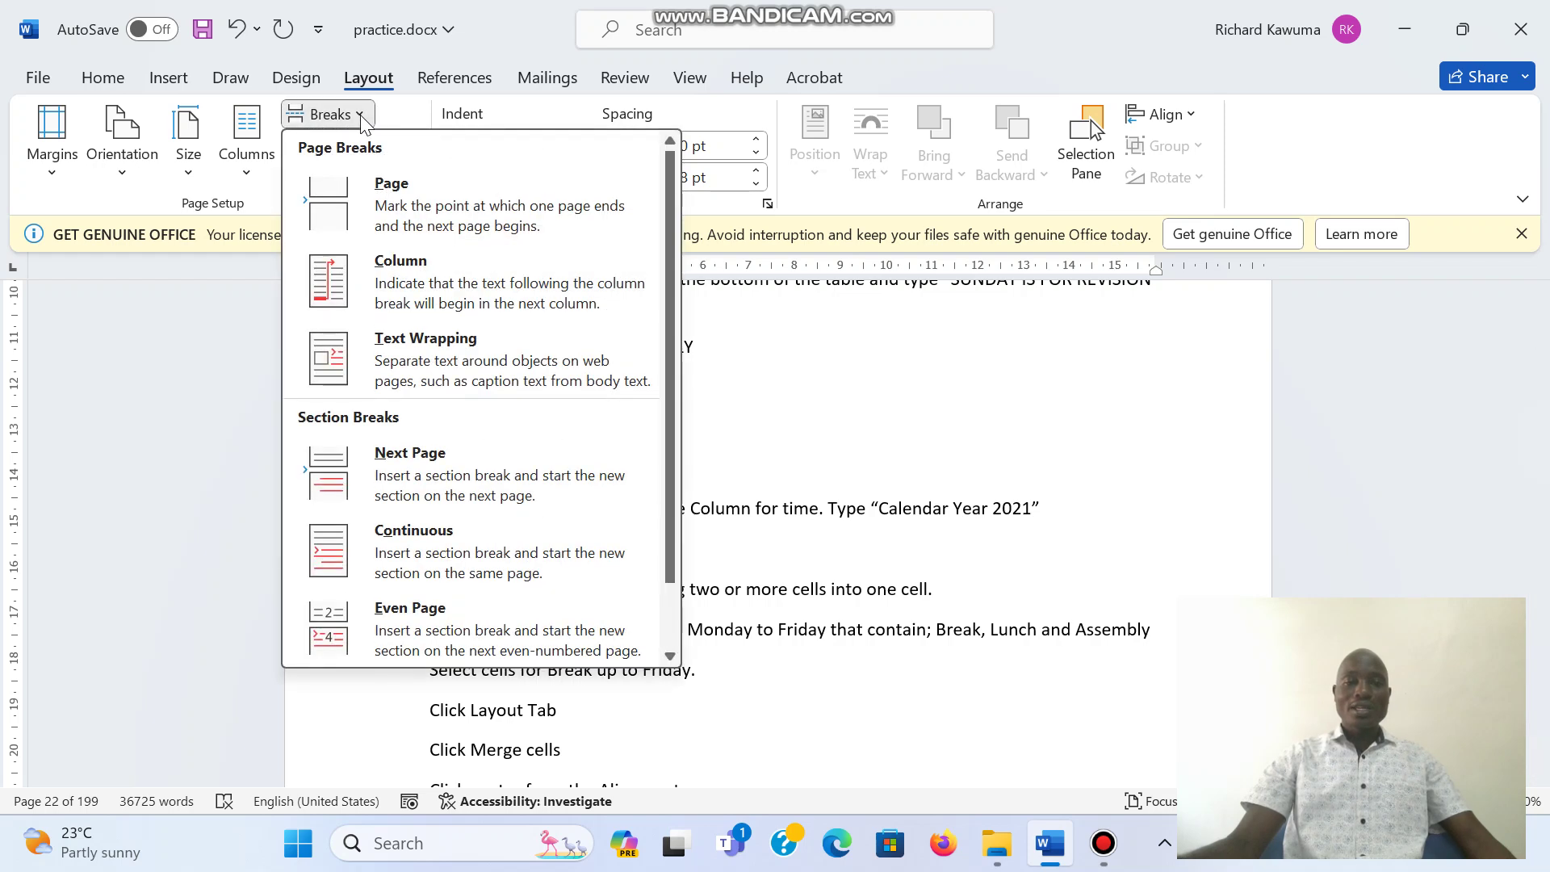
left_click(391, 207)
key("ctrl+z")
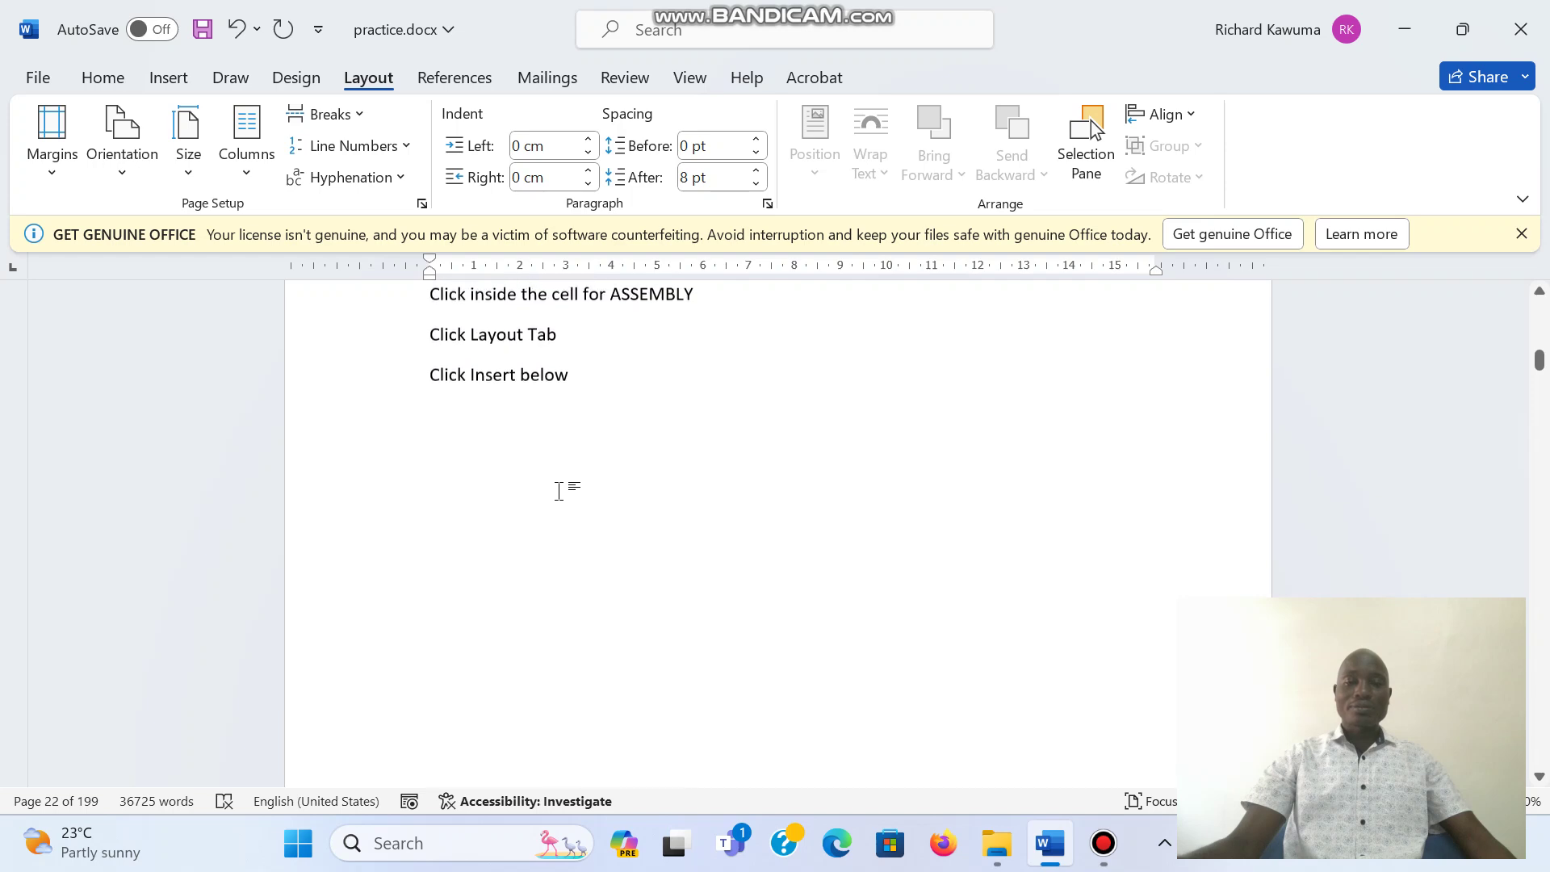
Step: Insert a Next Page section break on page 25 before the line "Click Design" under "Borders and shading"
scroll(531, 447, "down", 10)
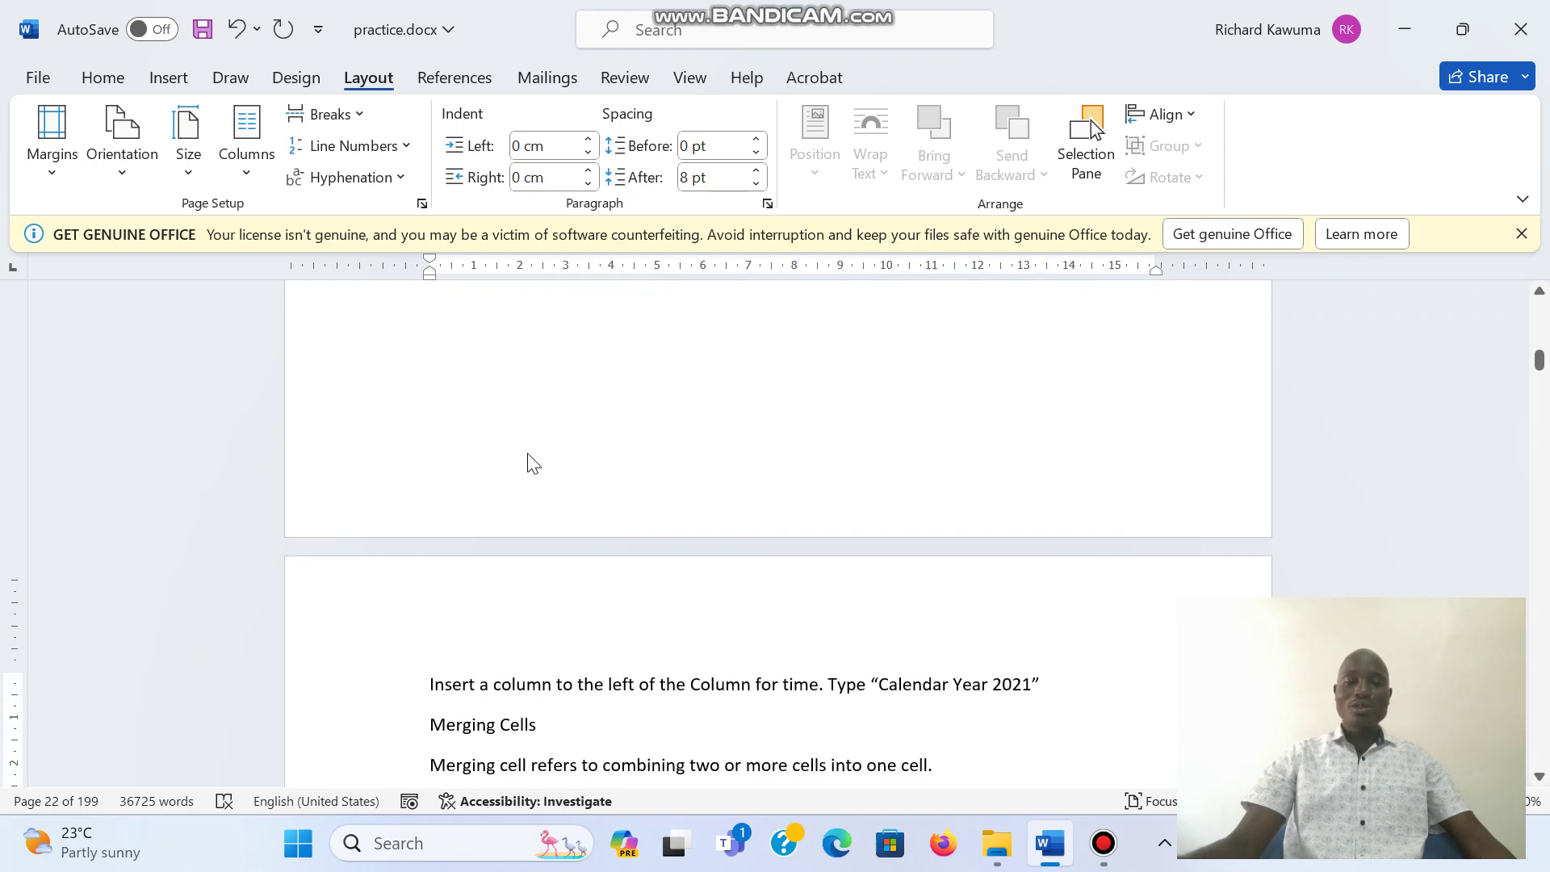
scroll(530, 454, "down", 10)
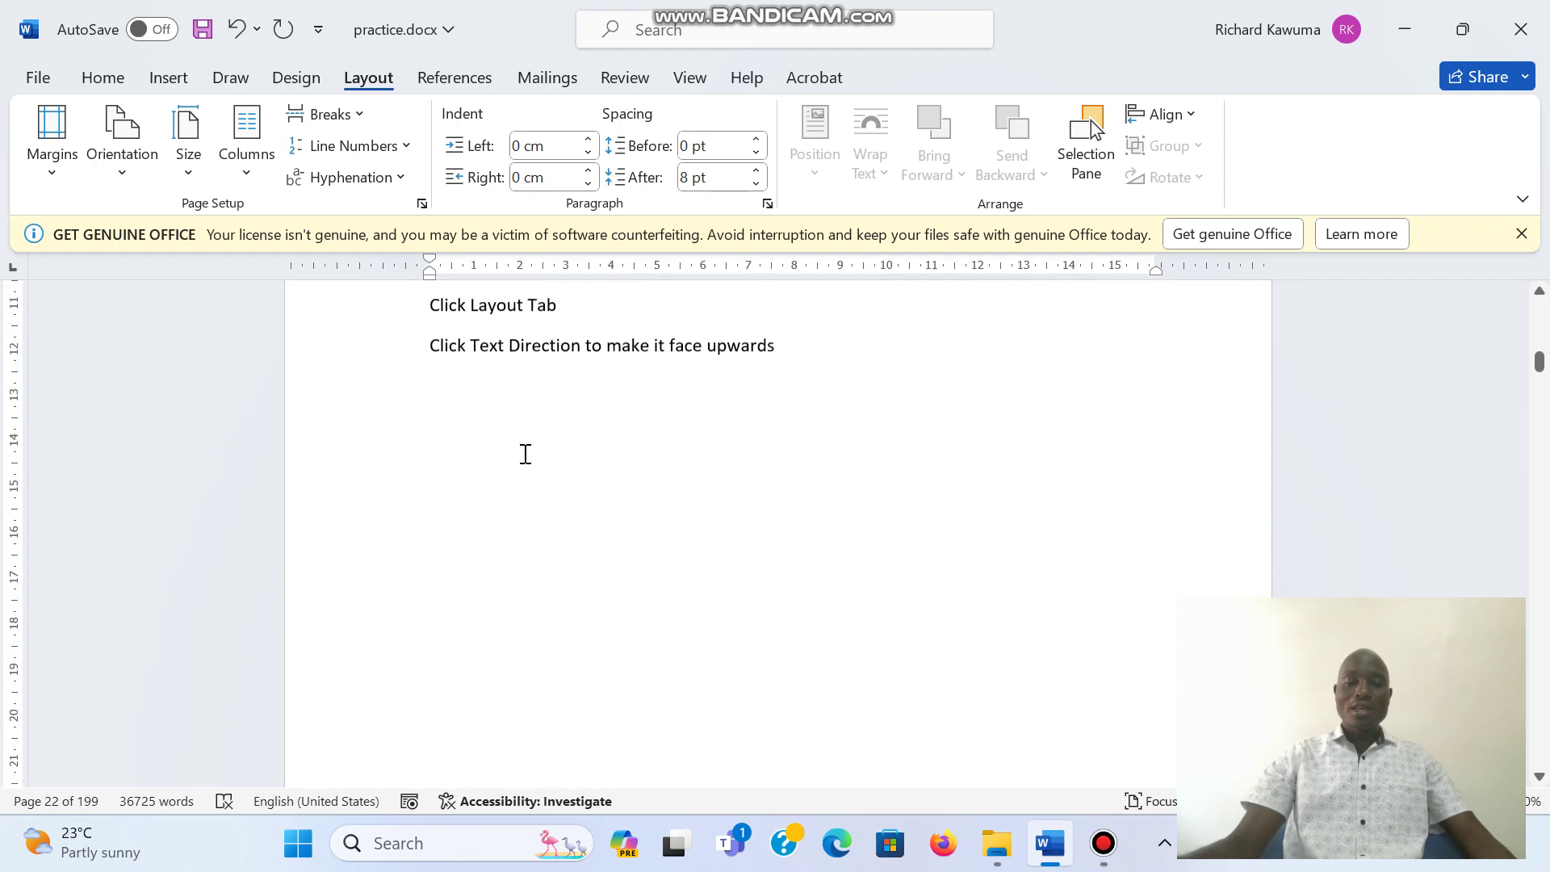
scroll(515, 462, "down", 15)
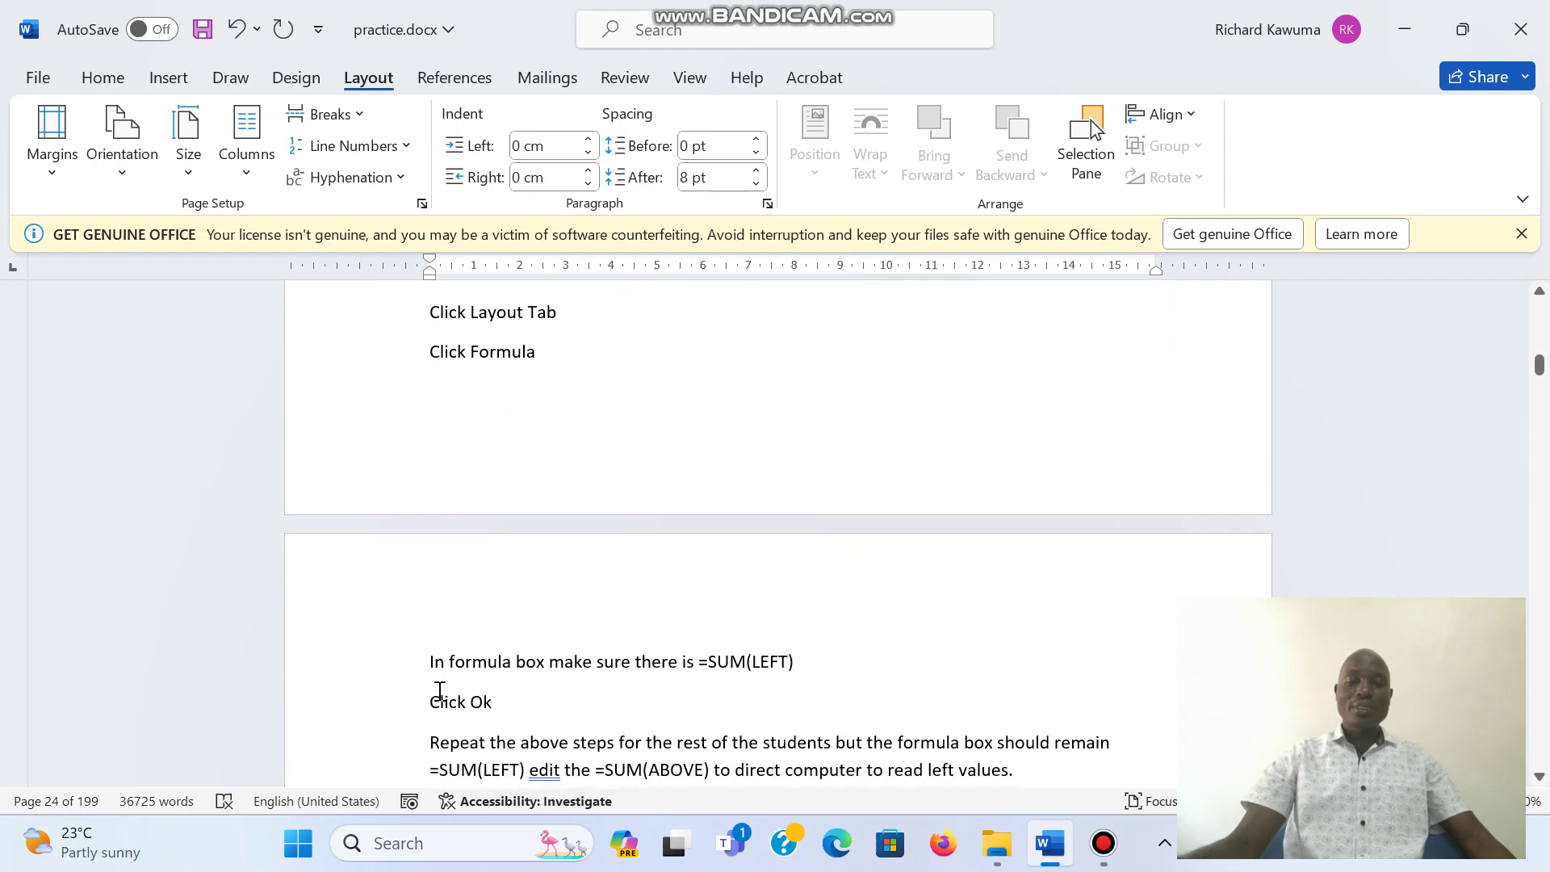
scroll(452, 624, "down", 6)
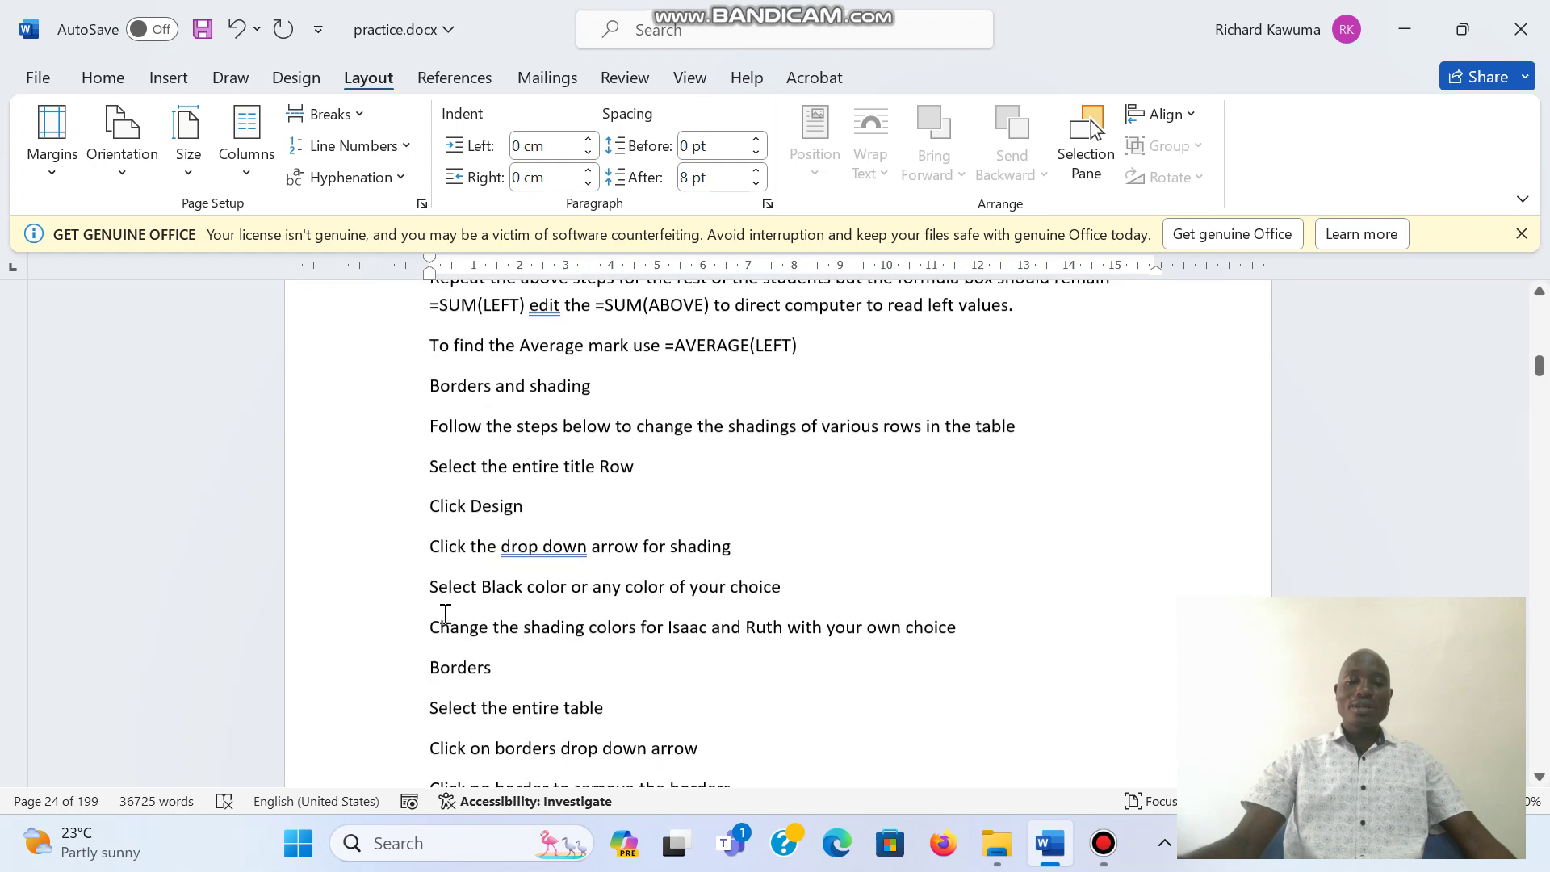
left_click(424, 505)
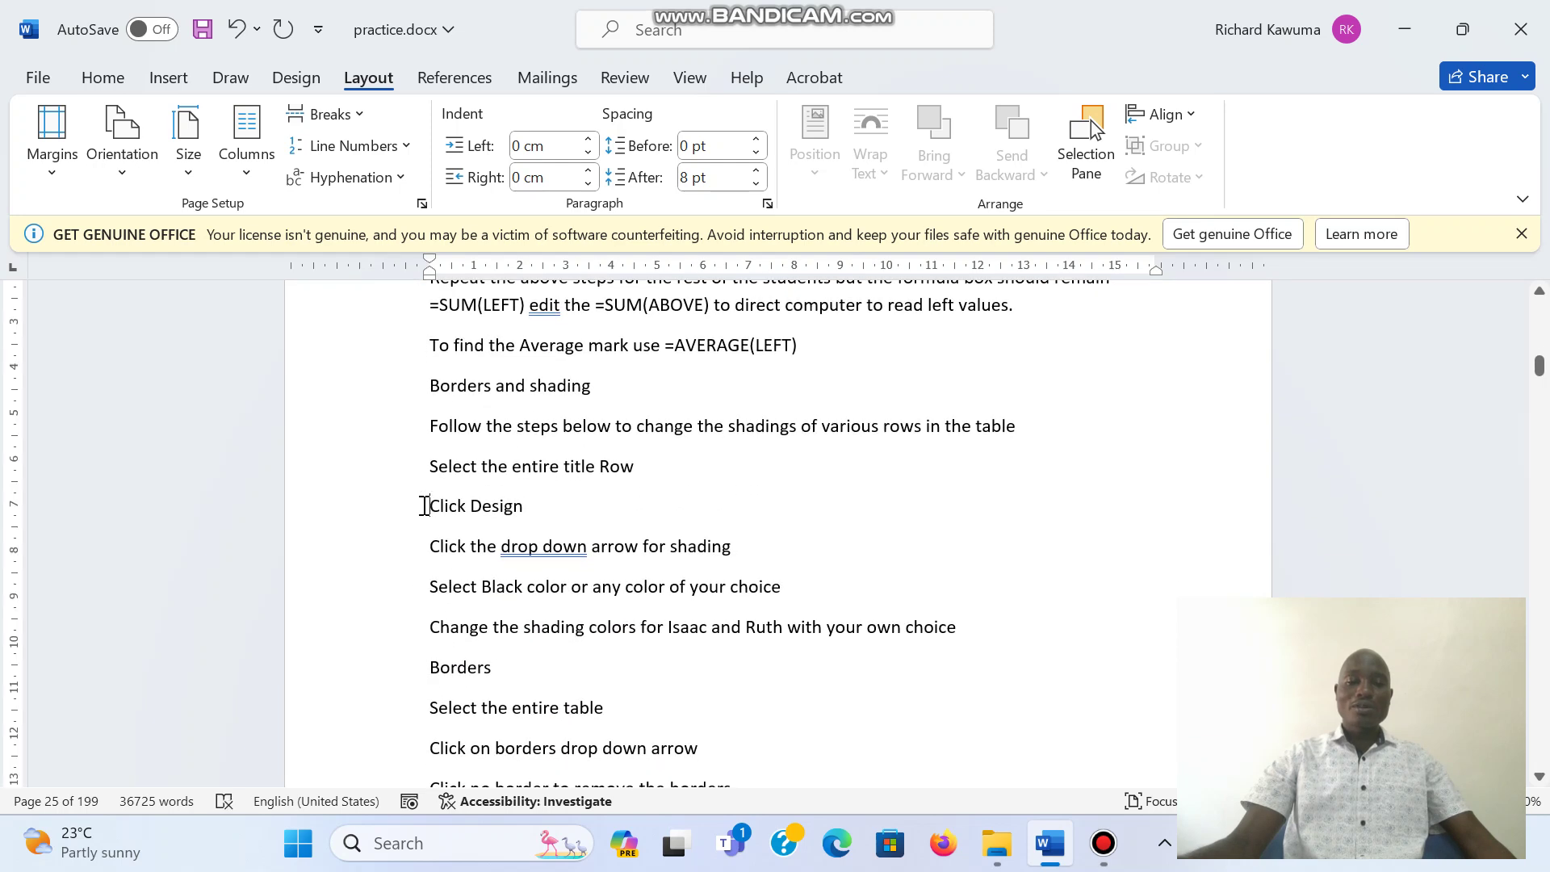
left_click(358, 115)
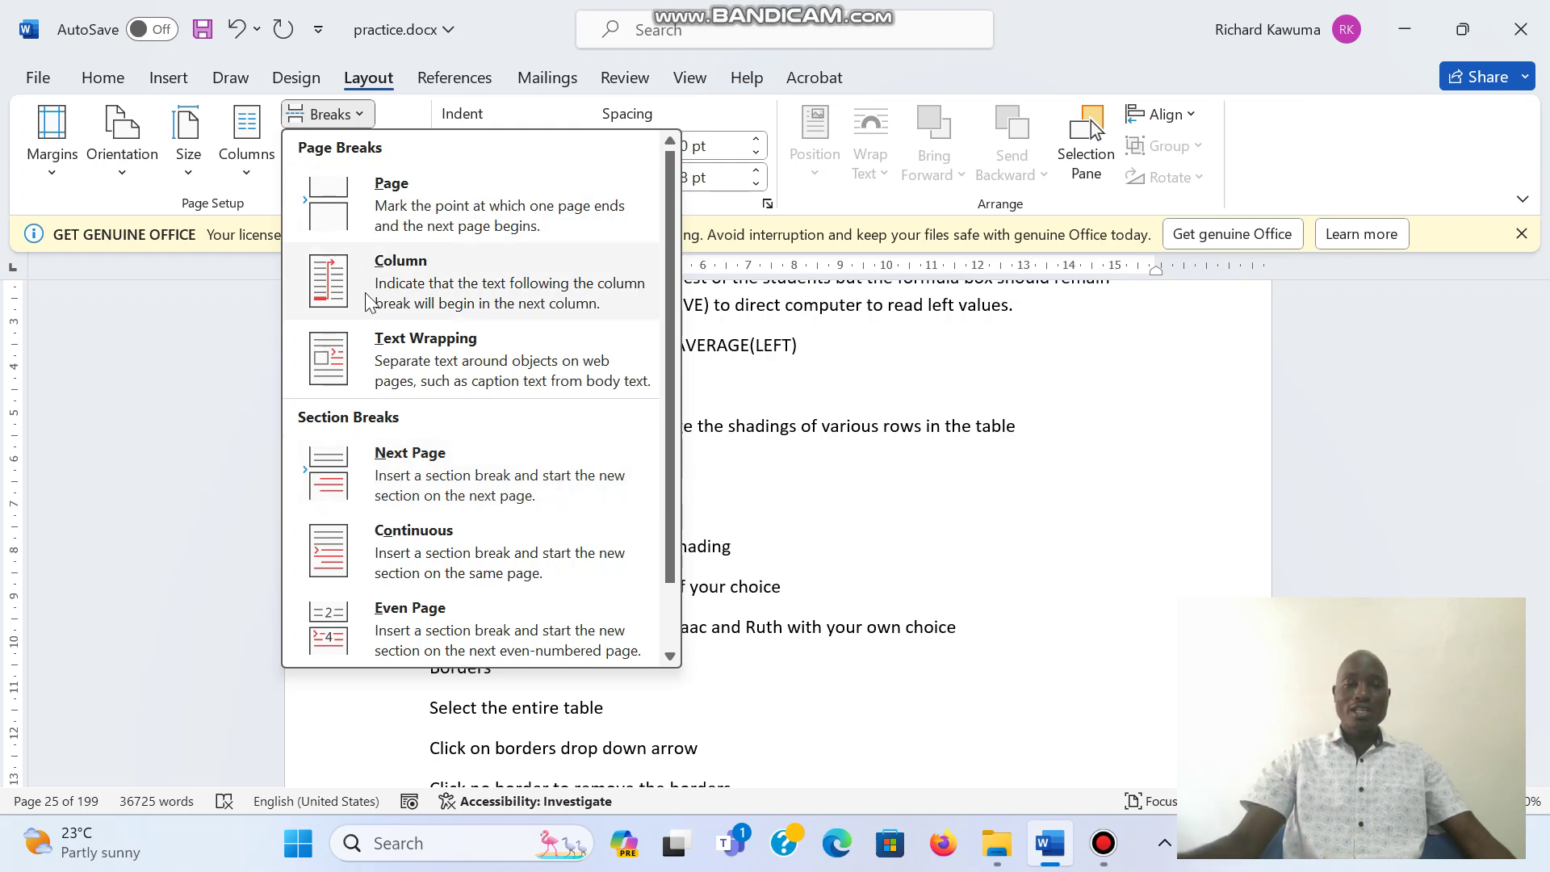
left_click(393, 475)
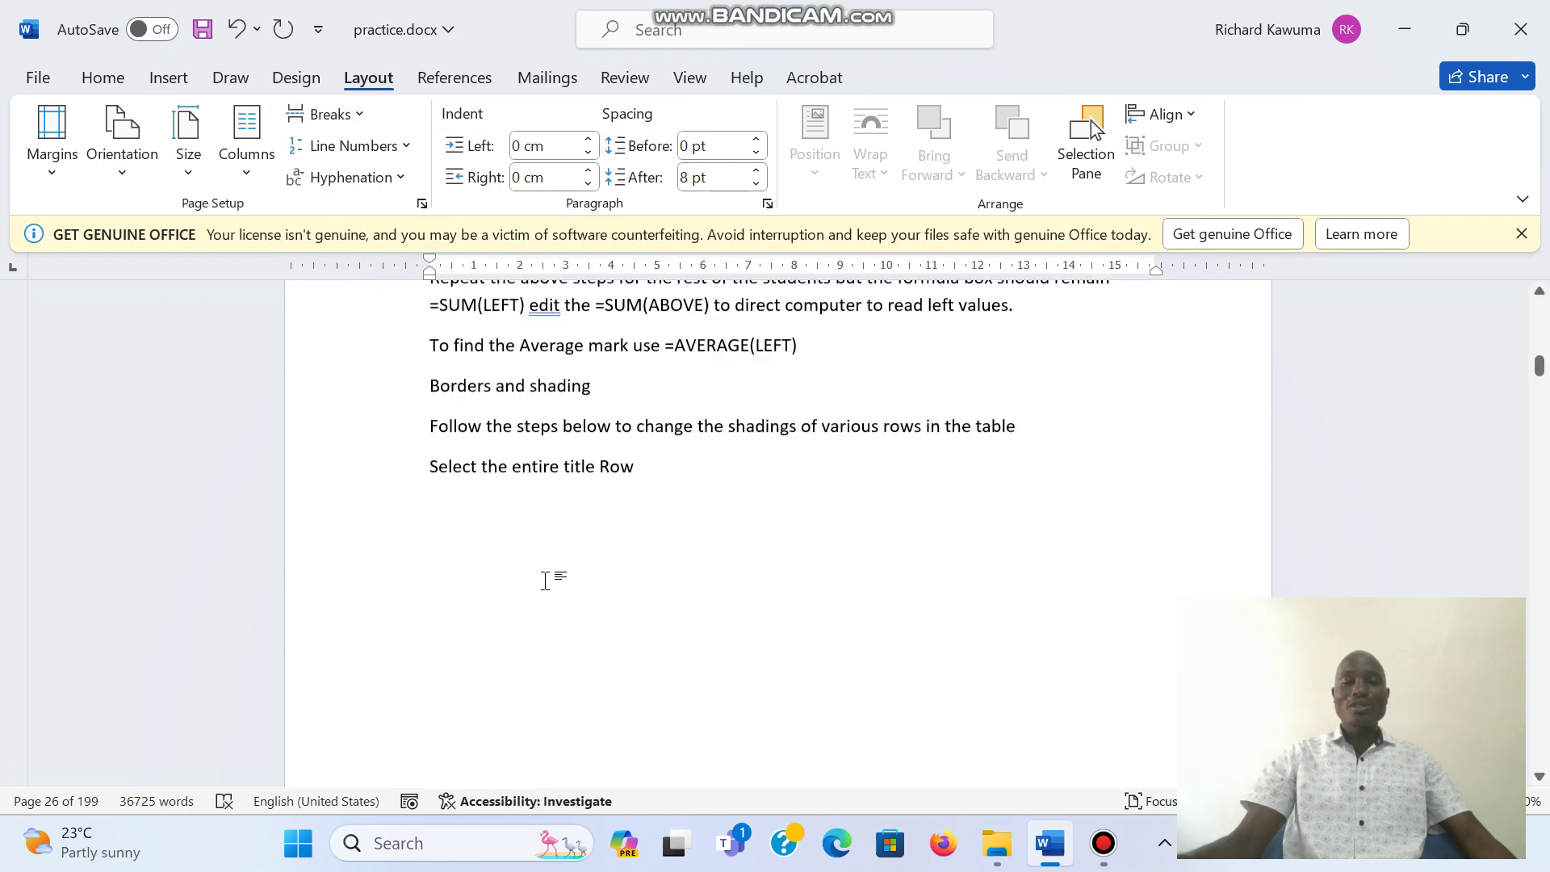
Step: Apply continuous line numbering to the section starting with "Click Design" and set it back to None
scroll(545, 580, "up", 8)
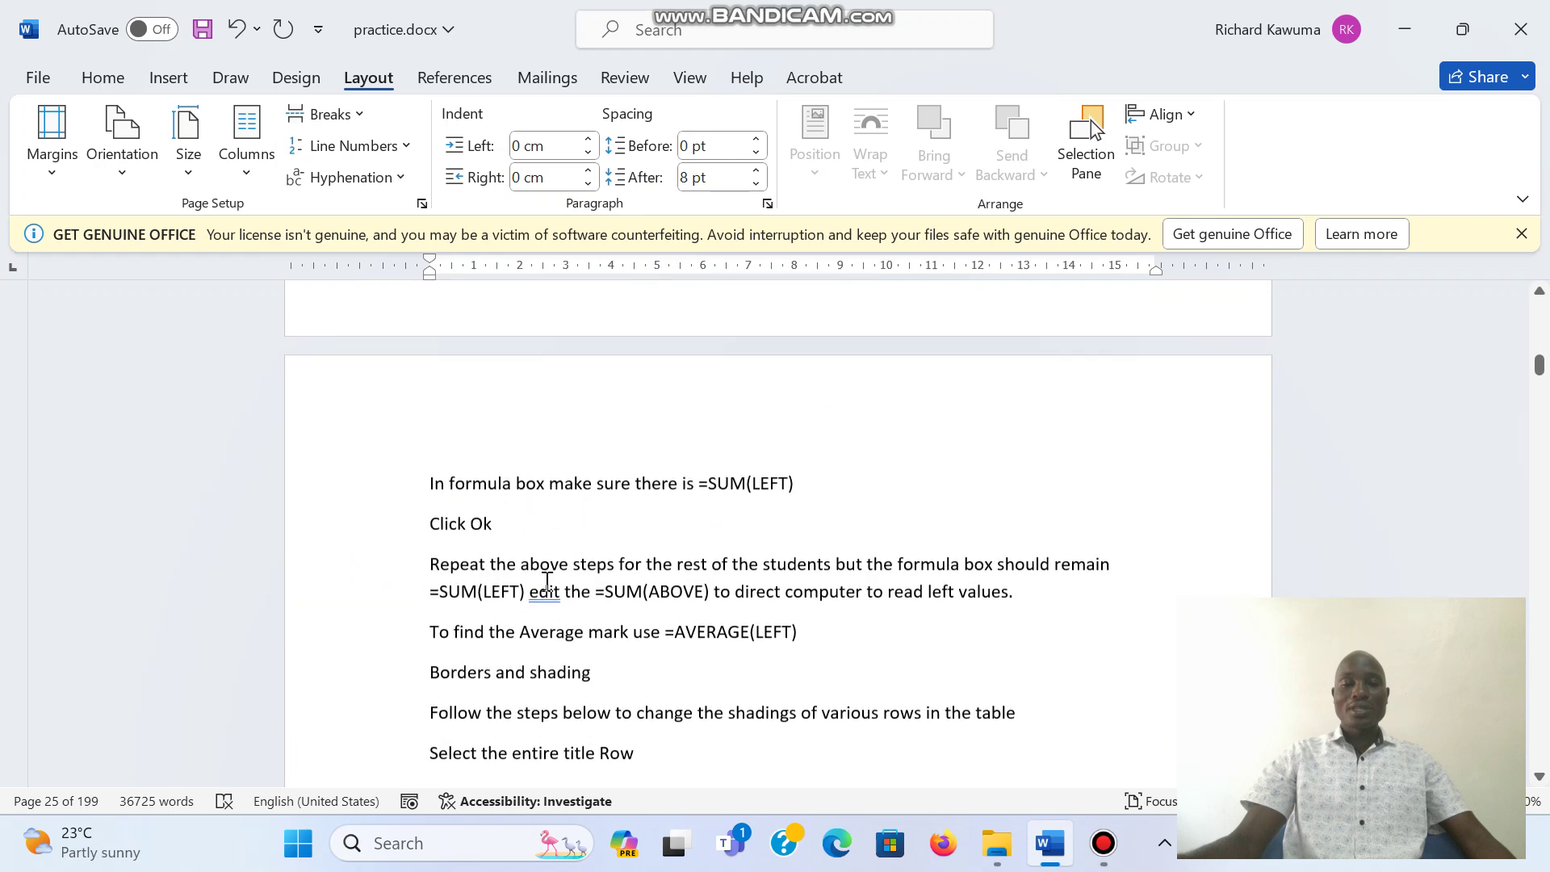
scroll(546, 582, "up", 8)
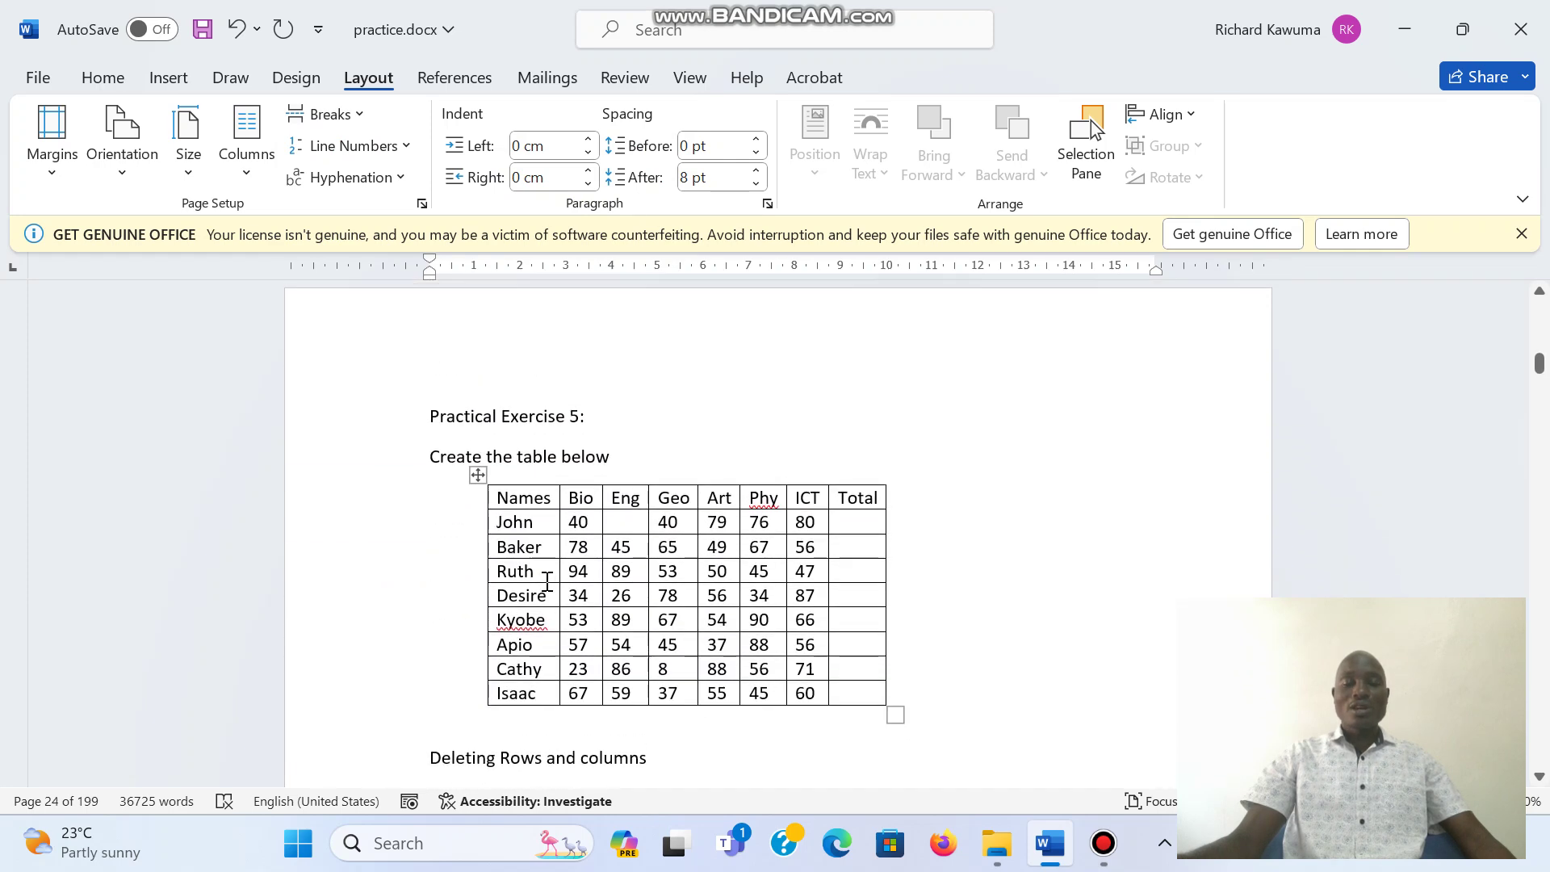
scroll(547, 581, "up", 6)
scroll(545, 581, "up", 10)
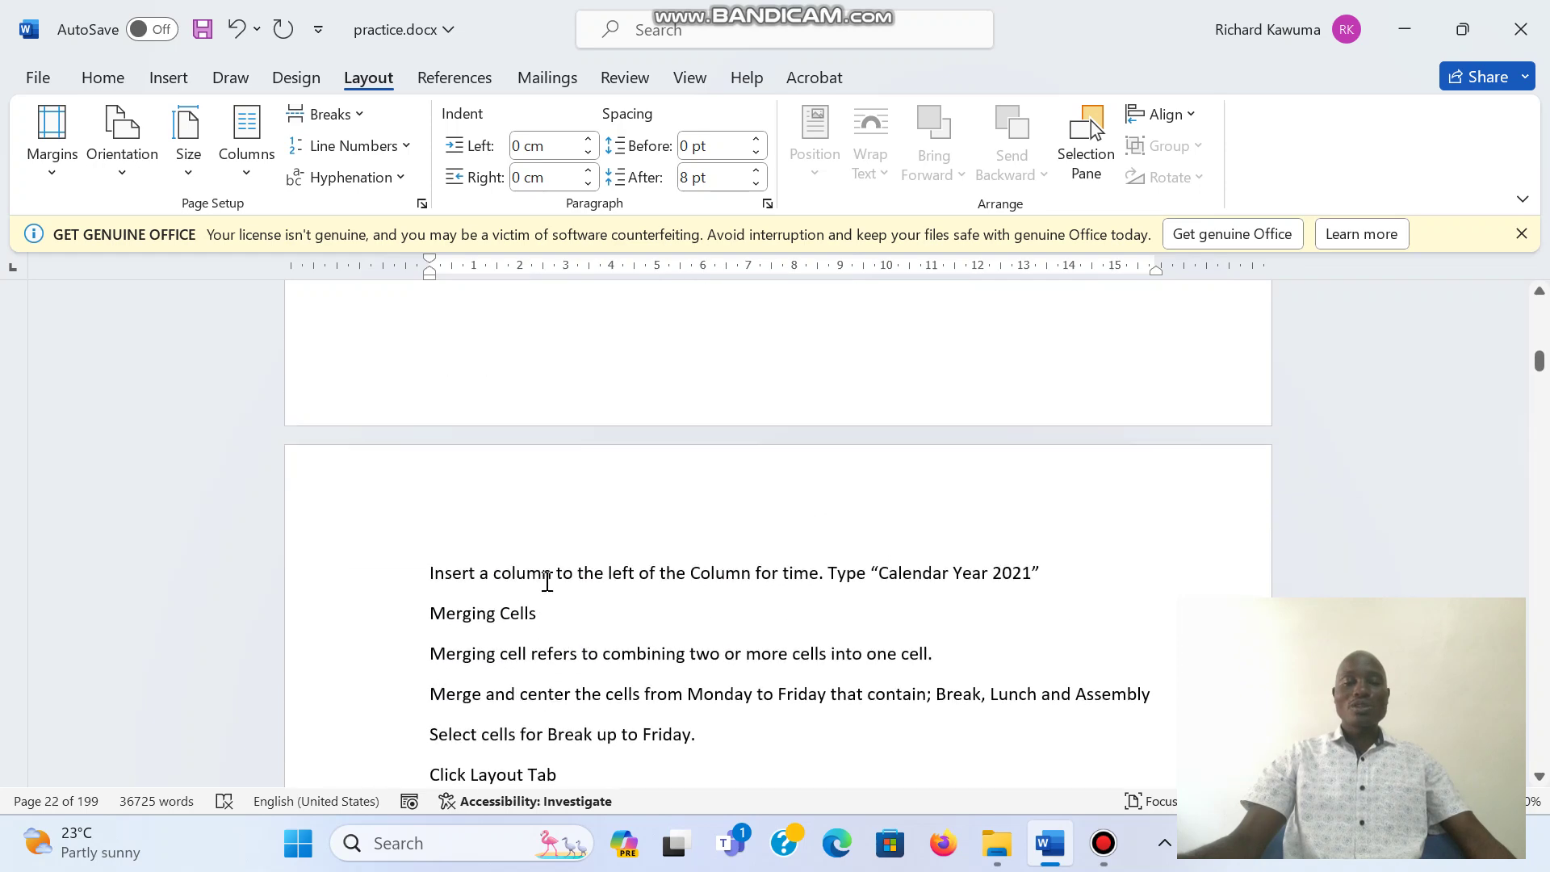
scroll(547, 581, "up", 8)
scroll(546, 581, "up", 4)
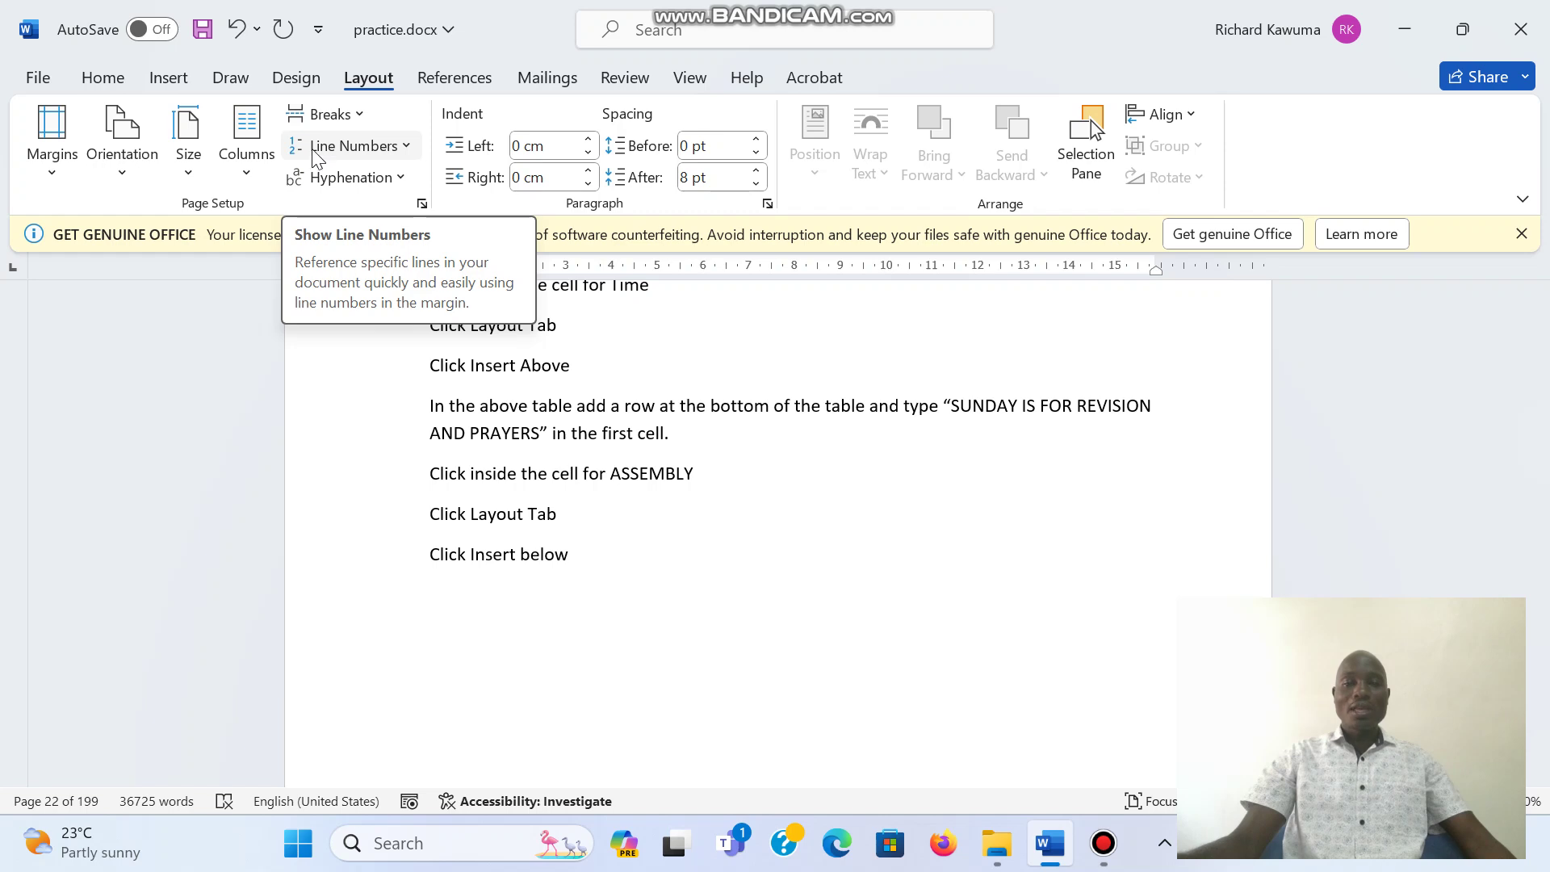
left_click(407, 147)
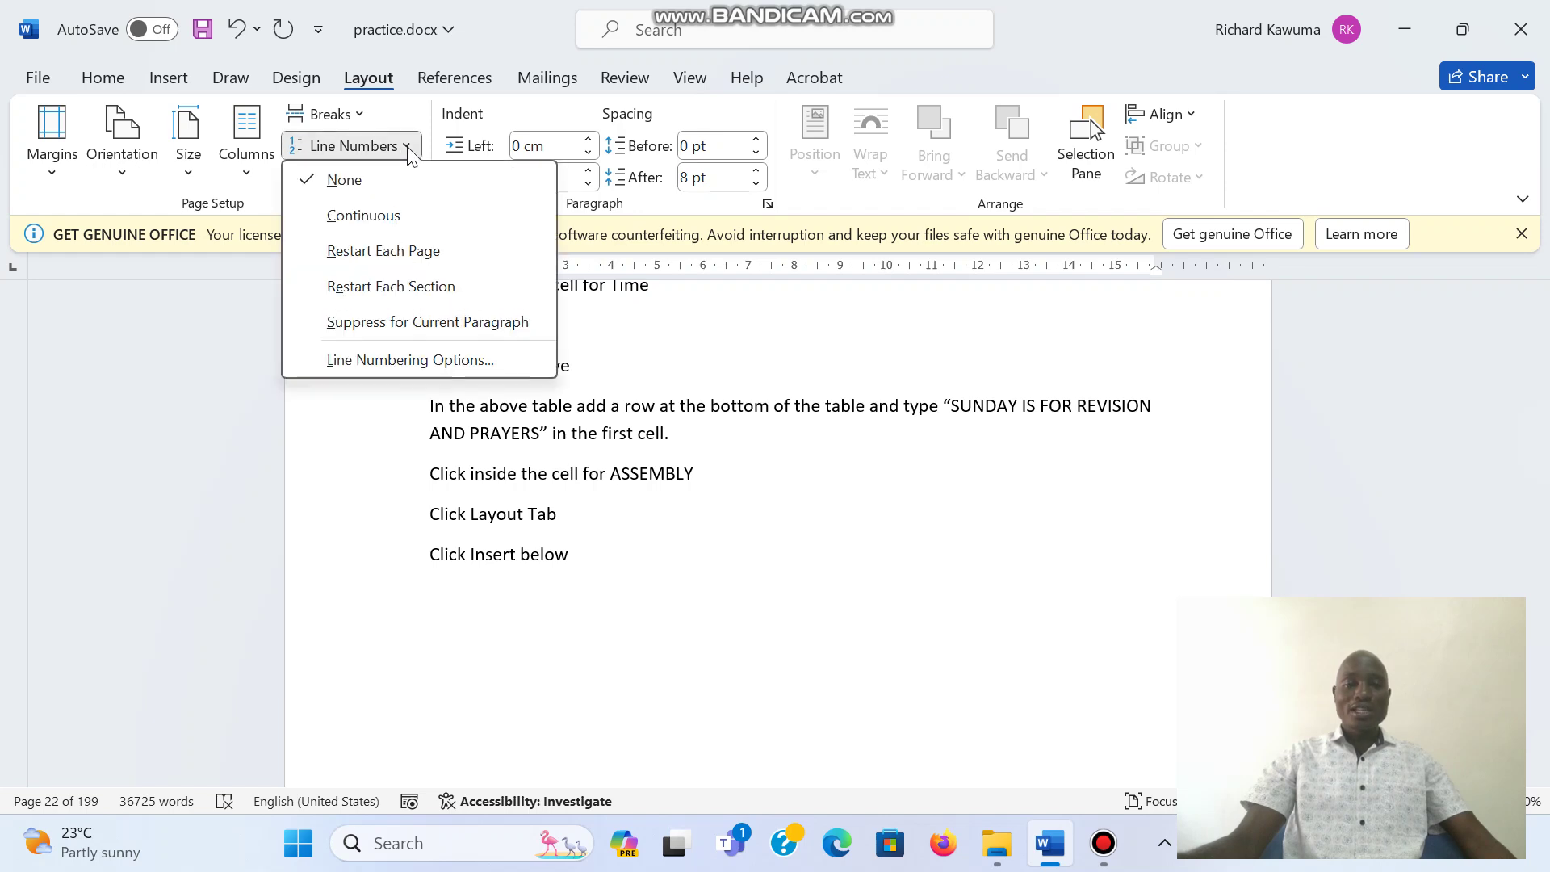
left_click(391, 216)
scroll(449, 593, "down", 5)
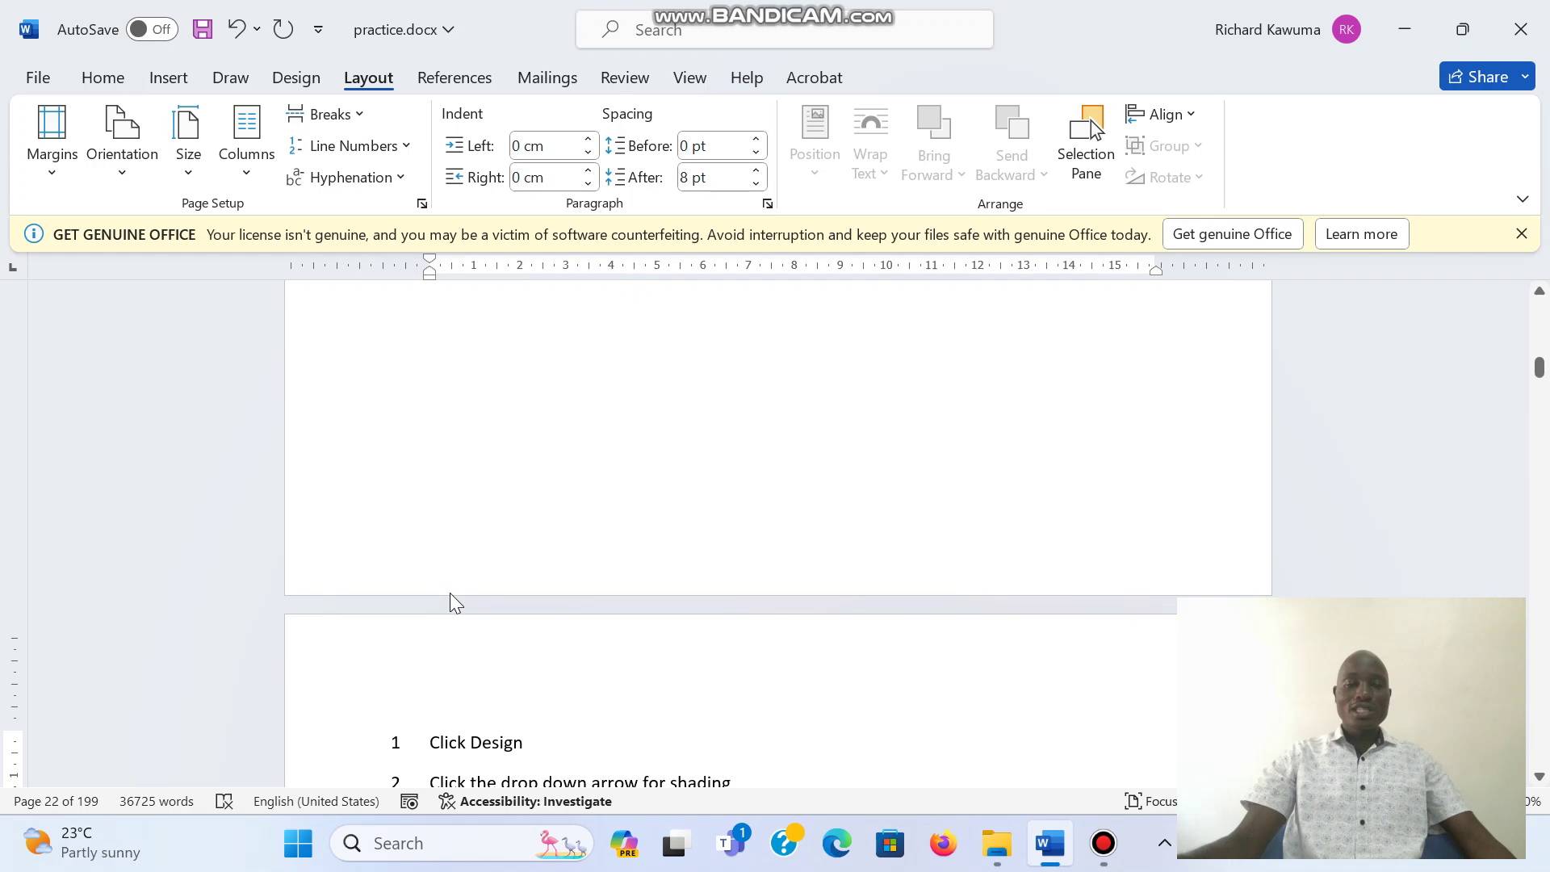
scroll(453, 593, "down", 10)
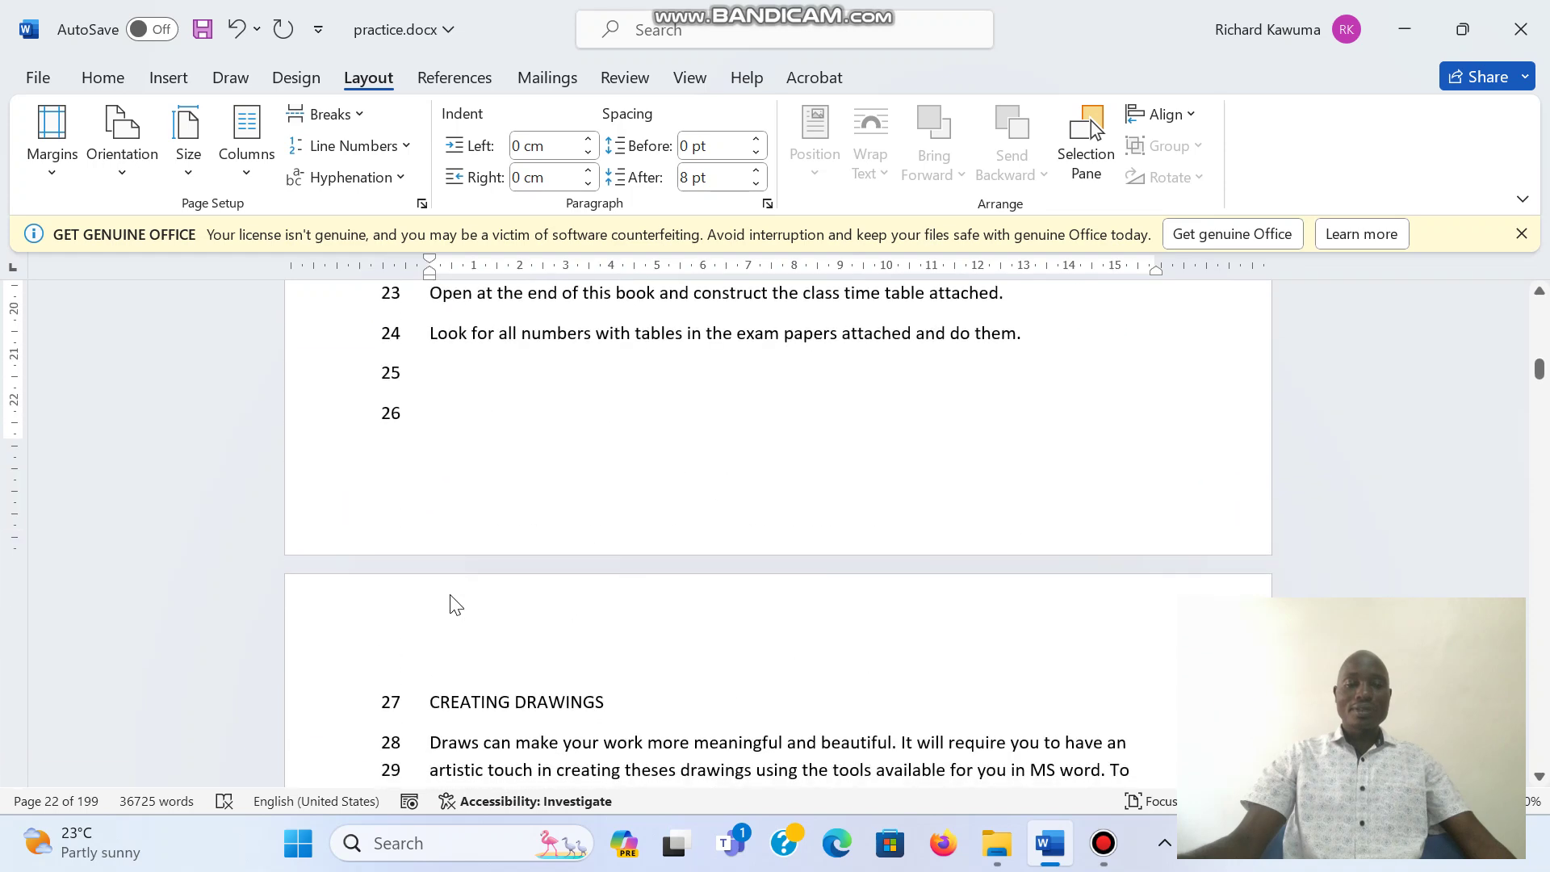
scroll(413, 610, "down", 3)
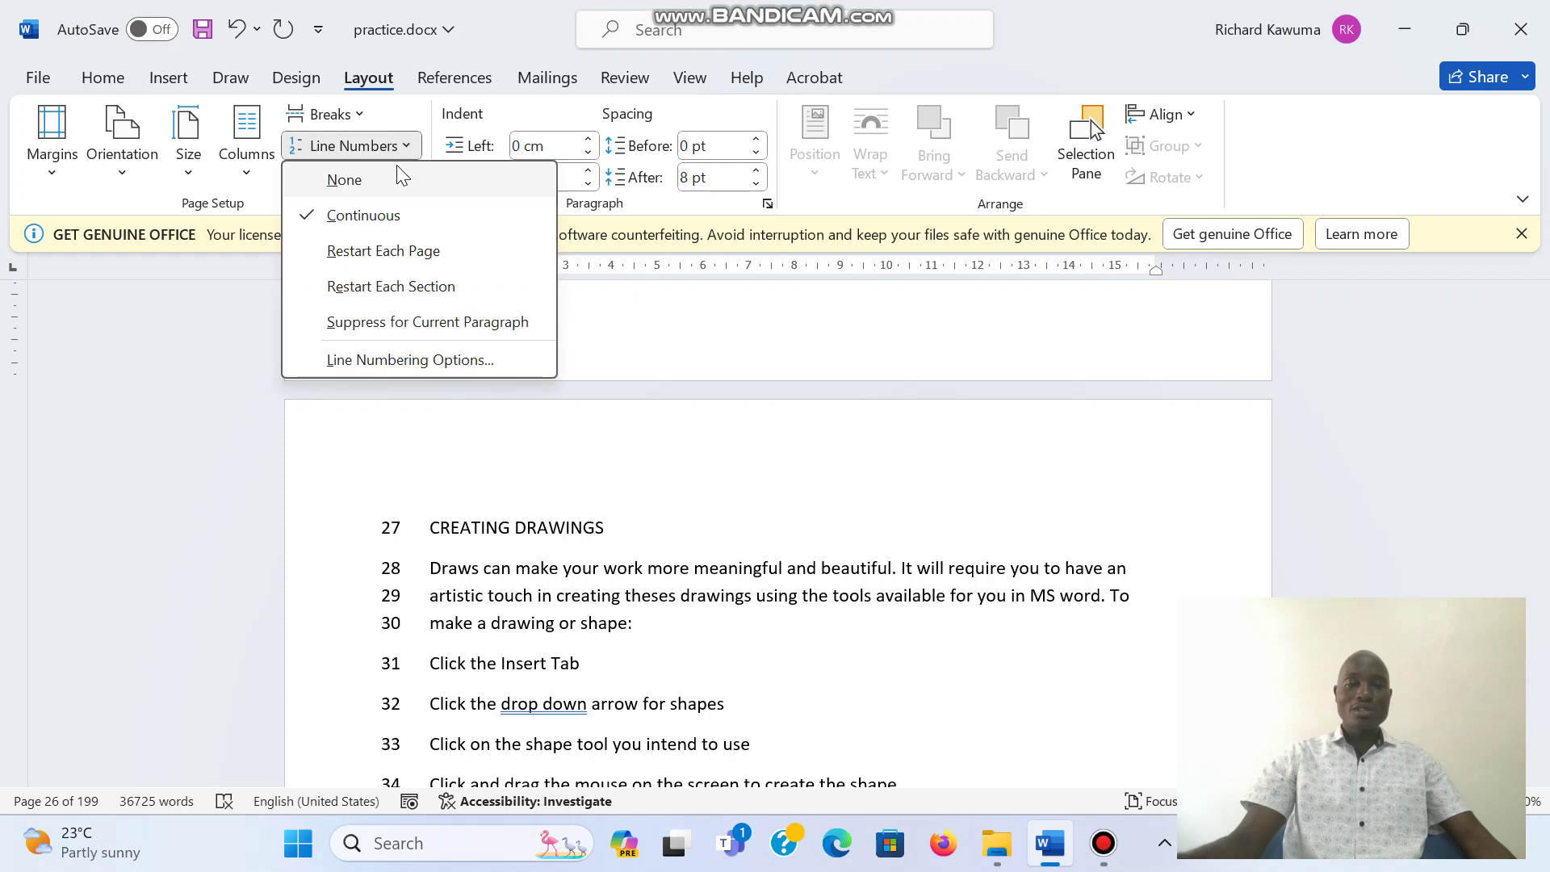
left_click(347, 179)
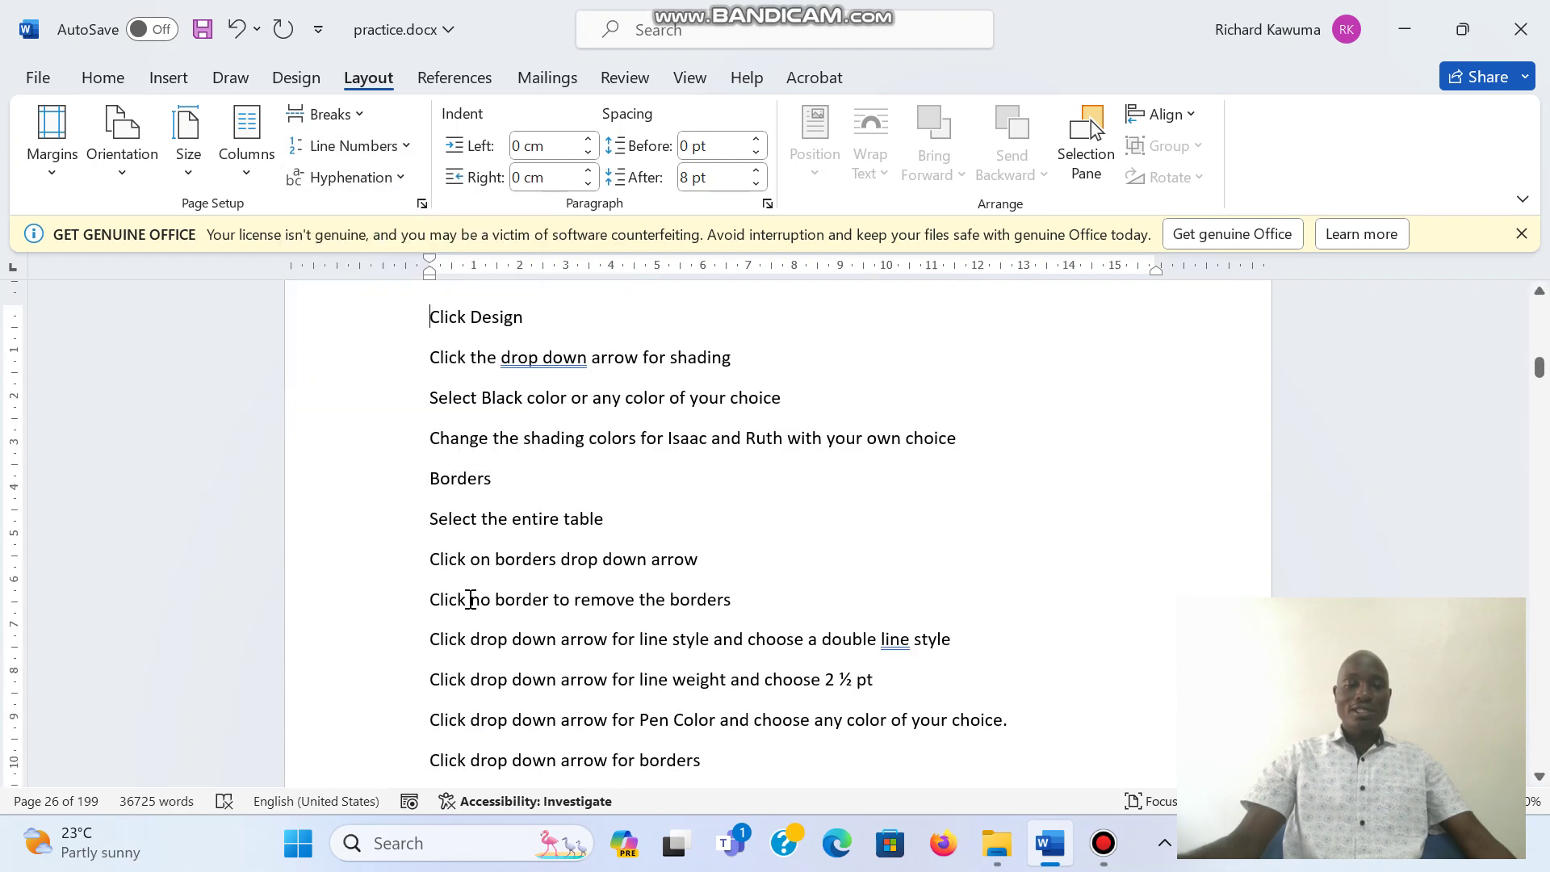
Step: Apply continuous line numbering once more from "Click Design" on page 26, check the numbered lines, and remove the numbering
left_click(353, 145)
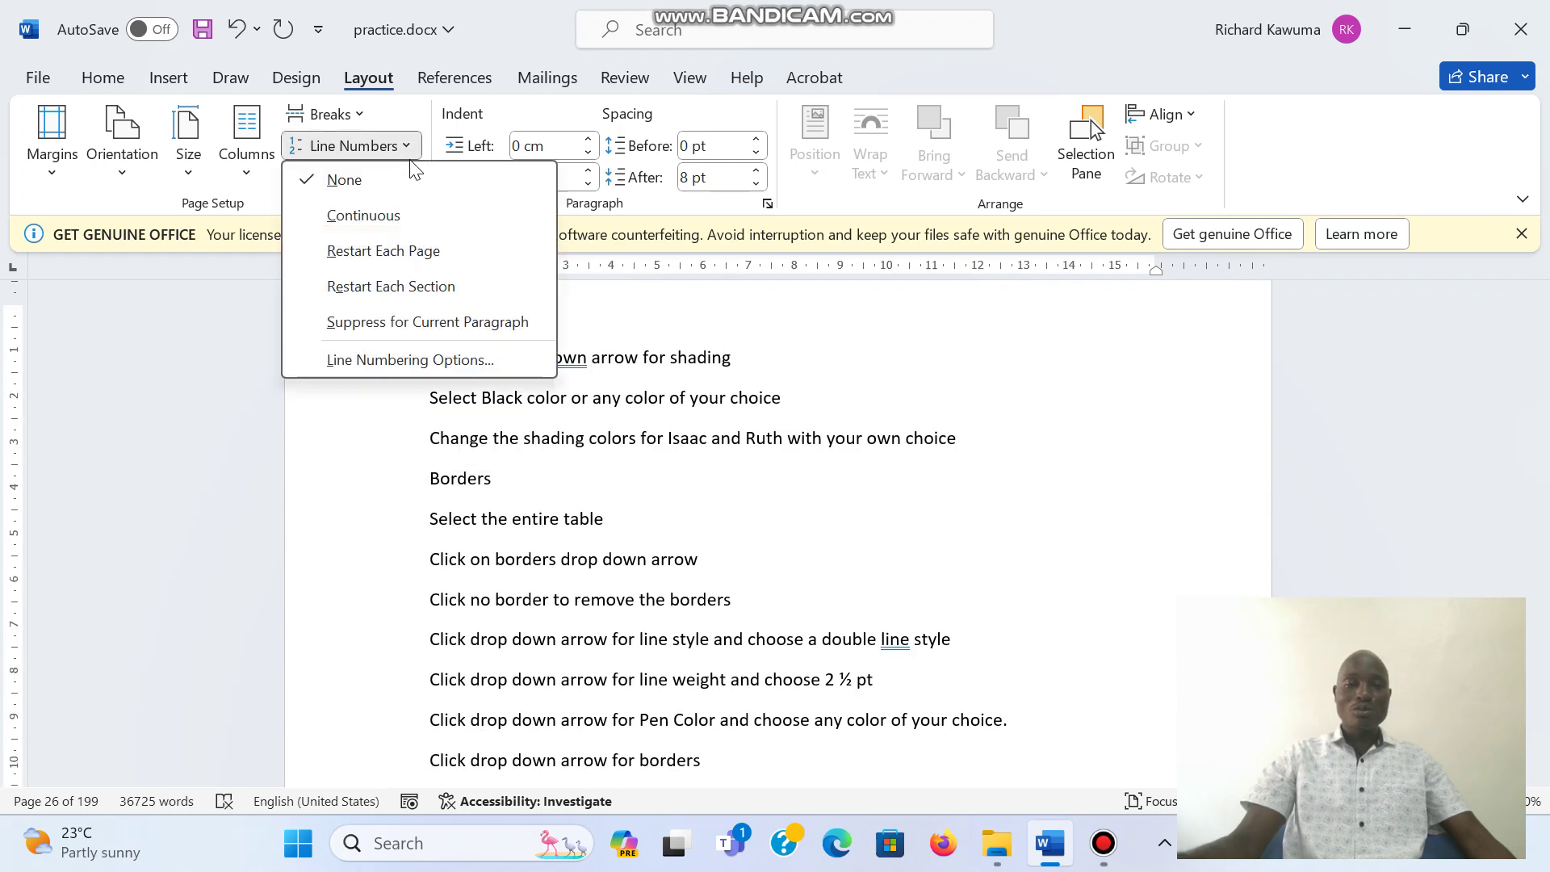
left_click(395, 213)
scroll(537, 605, "down", 3)
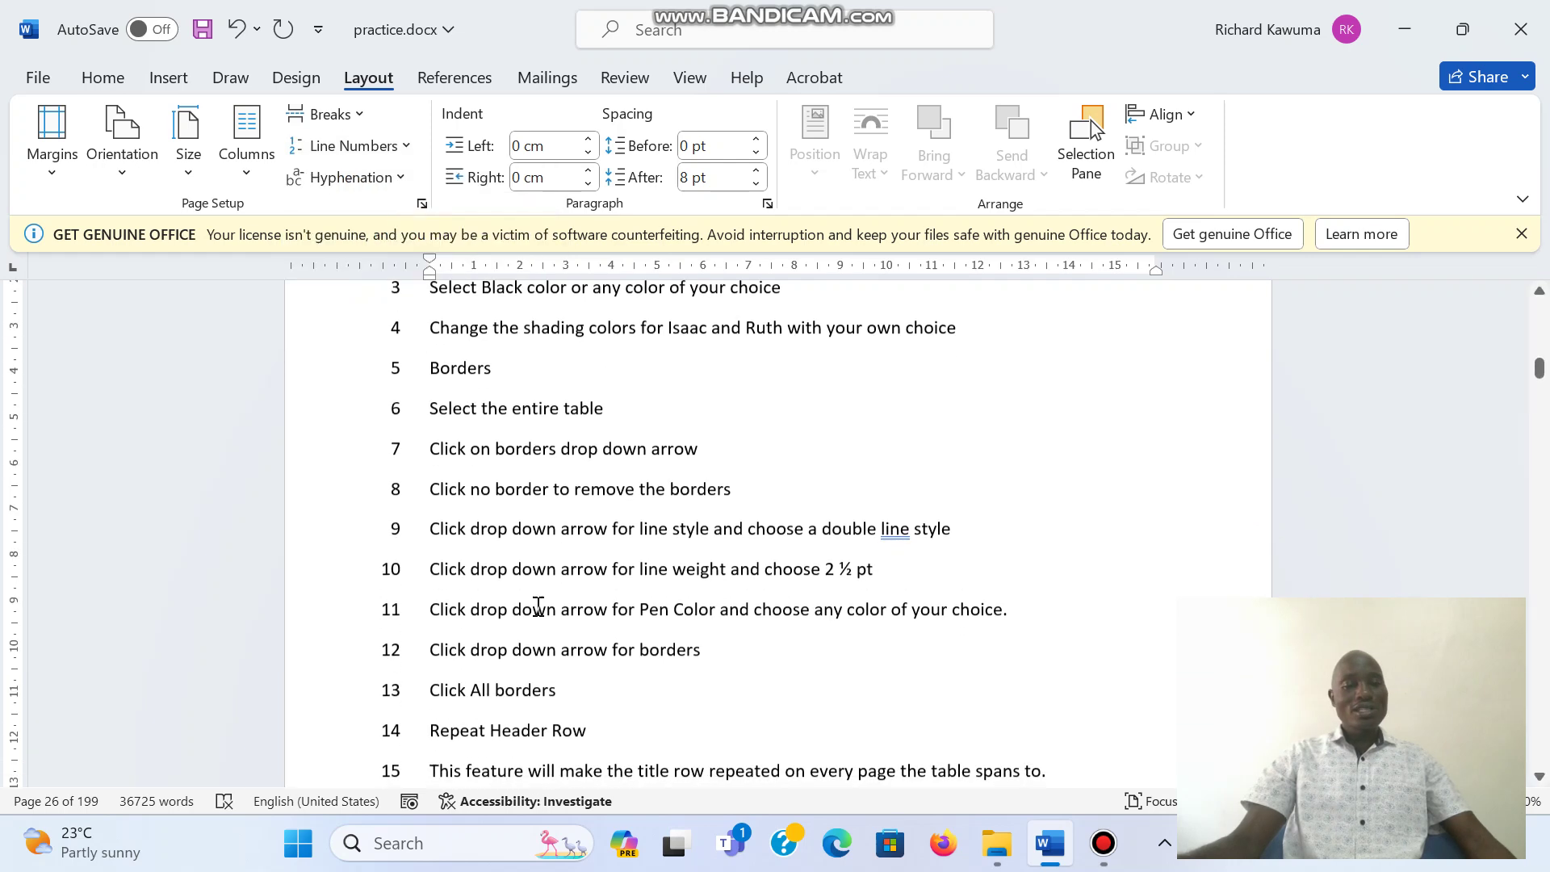
scroll(486, 590, "down", 3)
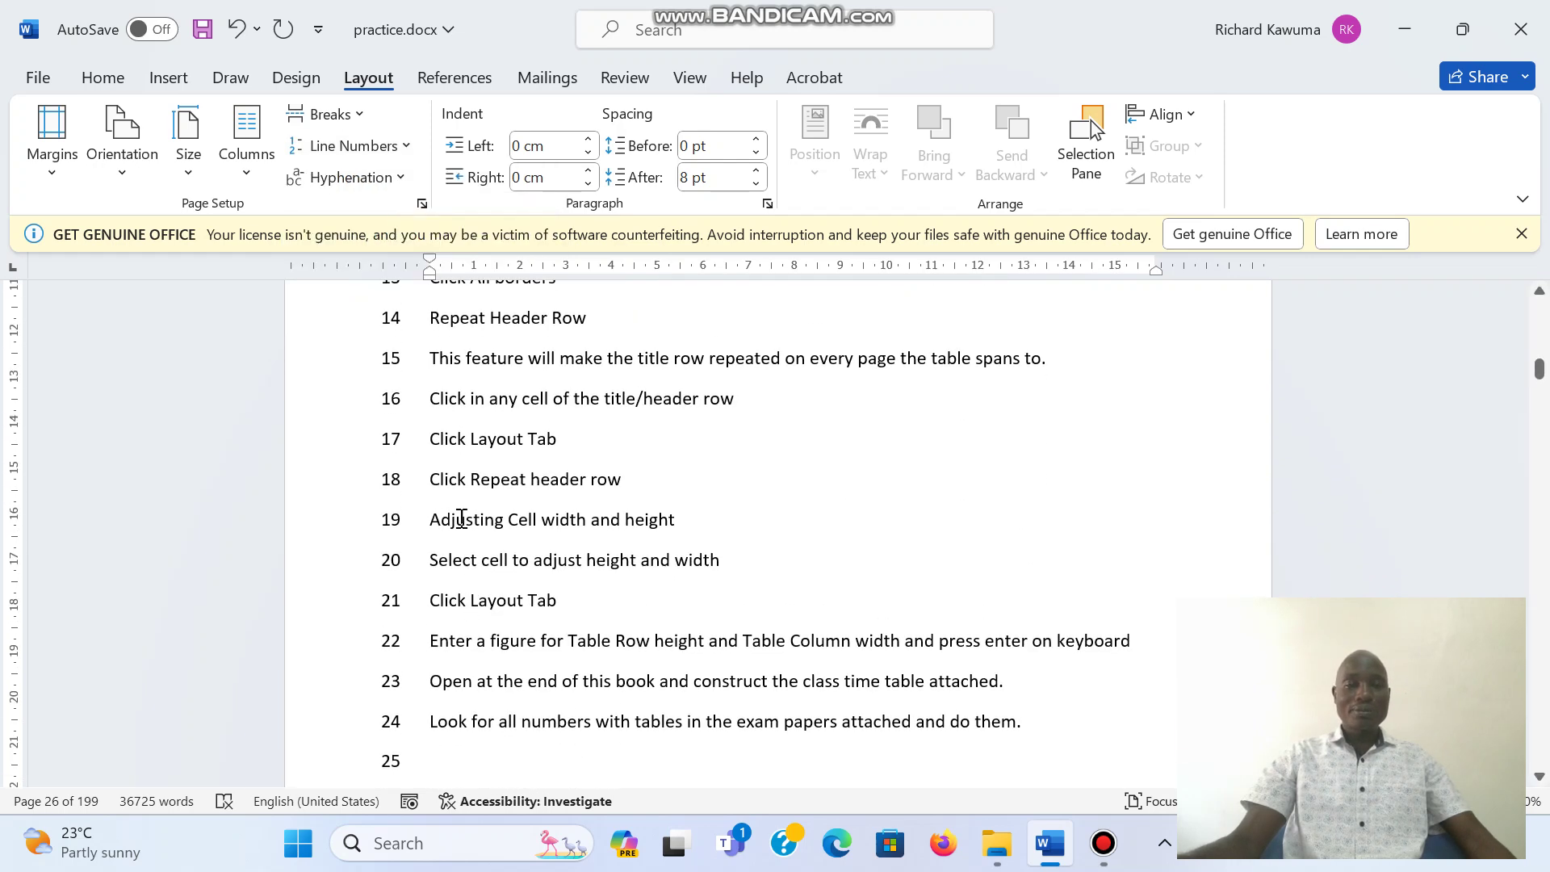
left_click(401, 148)
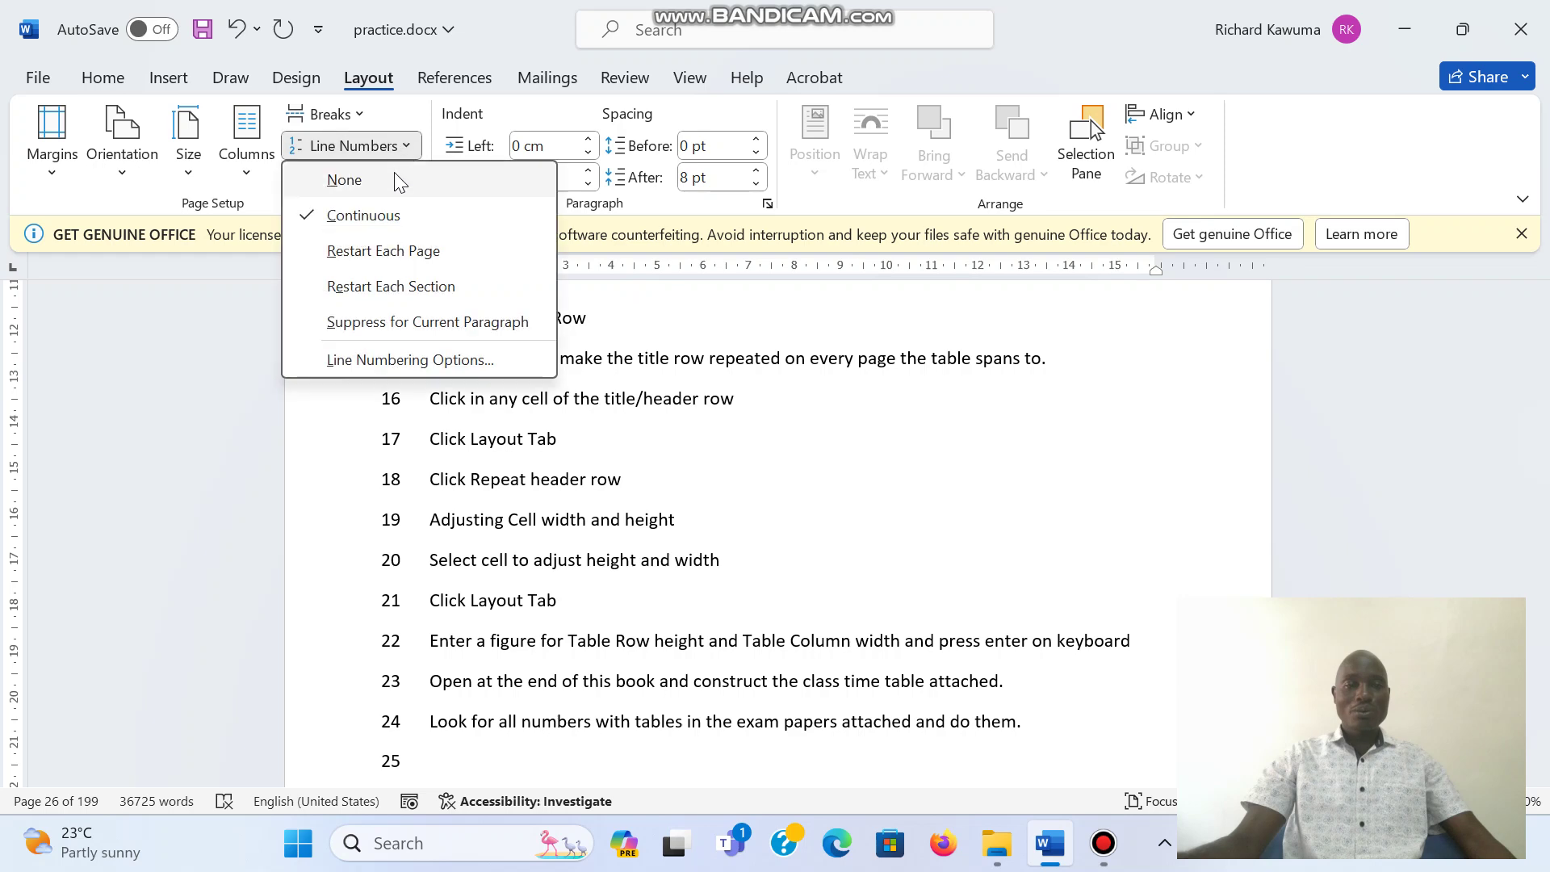
left_click(396, 175)
Step: Turn on automatic hyphenation, highlight the split word "artistic" under "CREATING DRAWINGS", and set hyphenation back to None
scroll(634, 656, "down", 12)
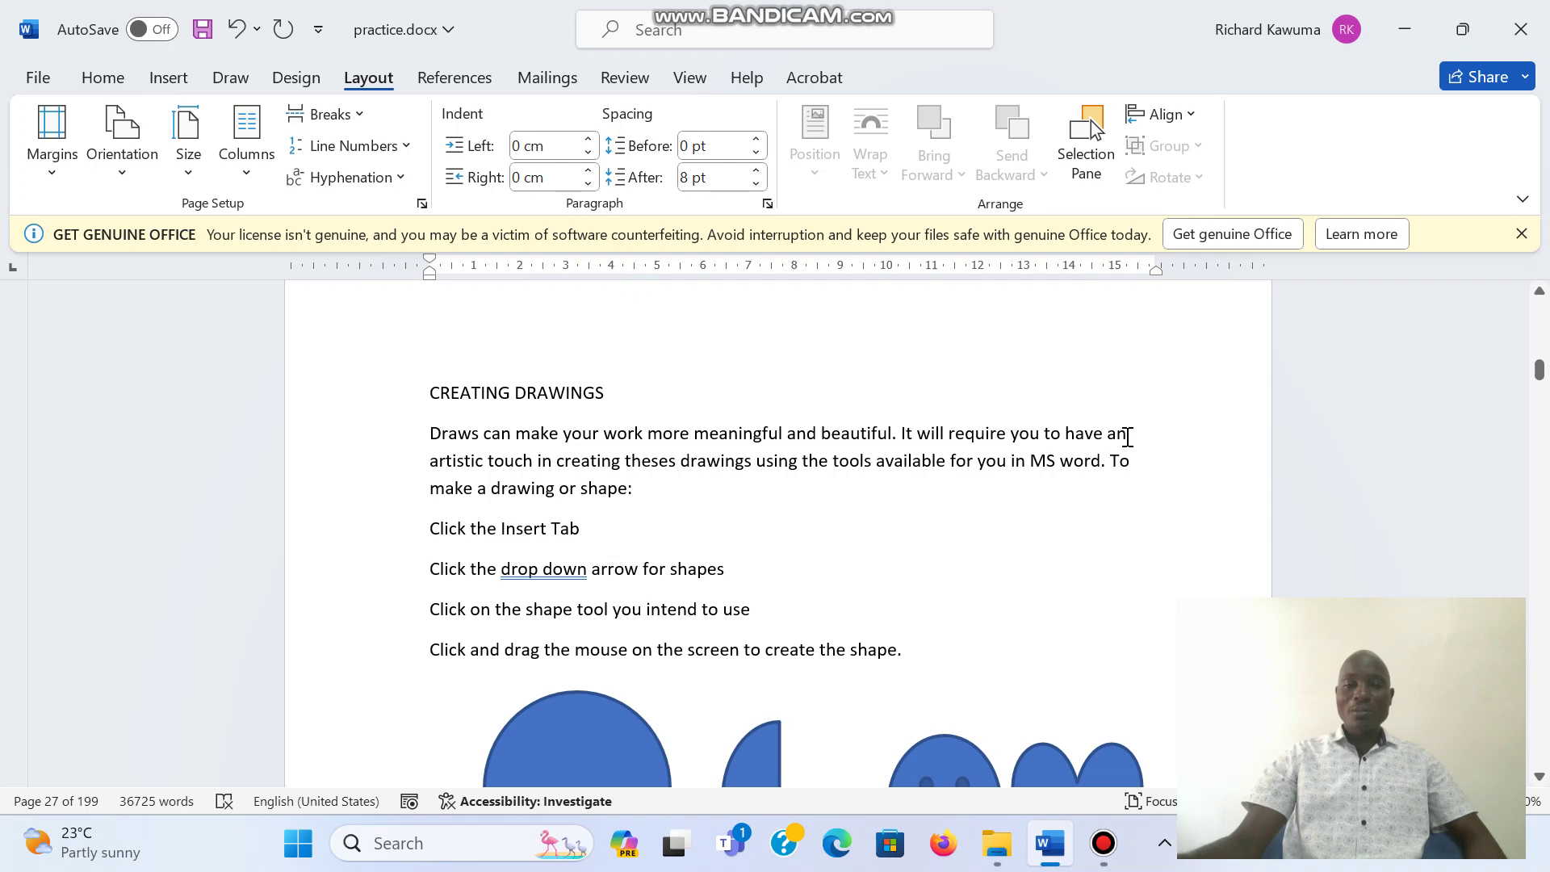
left_click(402, 179)
left_click(382, 245)
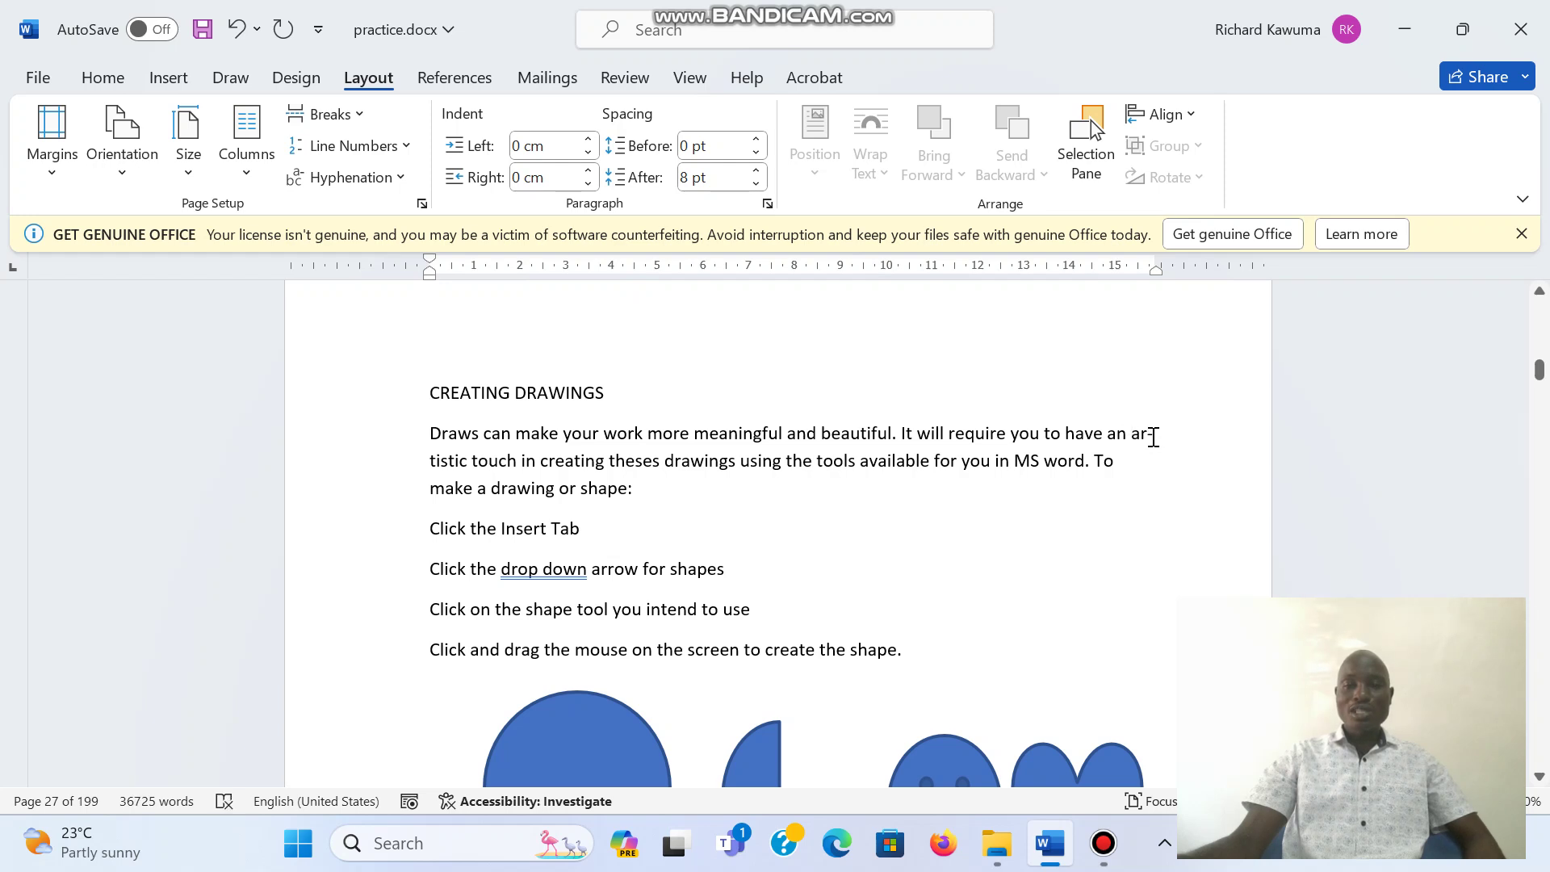
left_click_drag(1135, 436, 1140, 454)
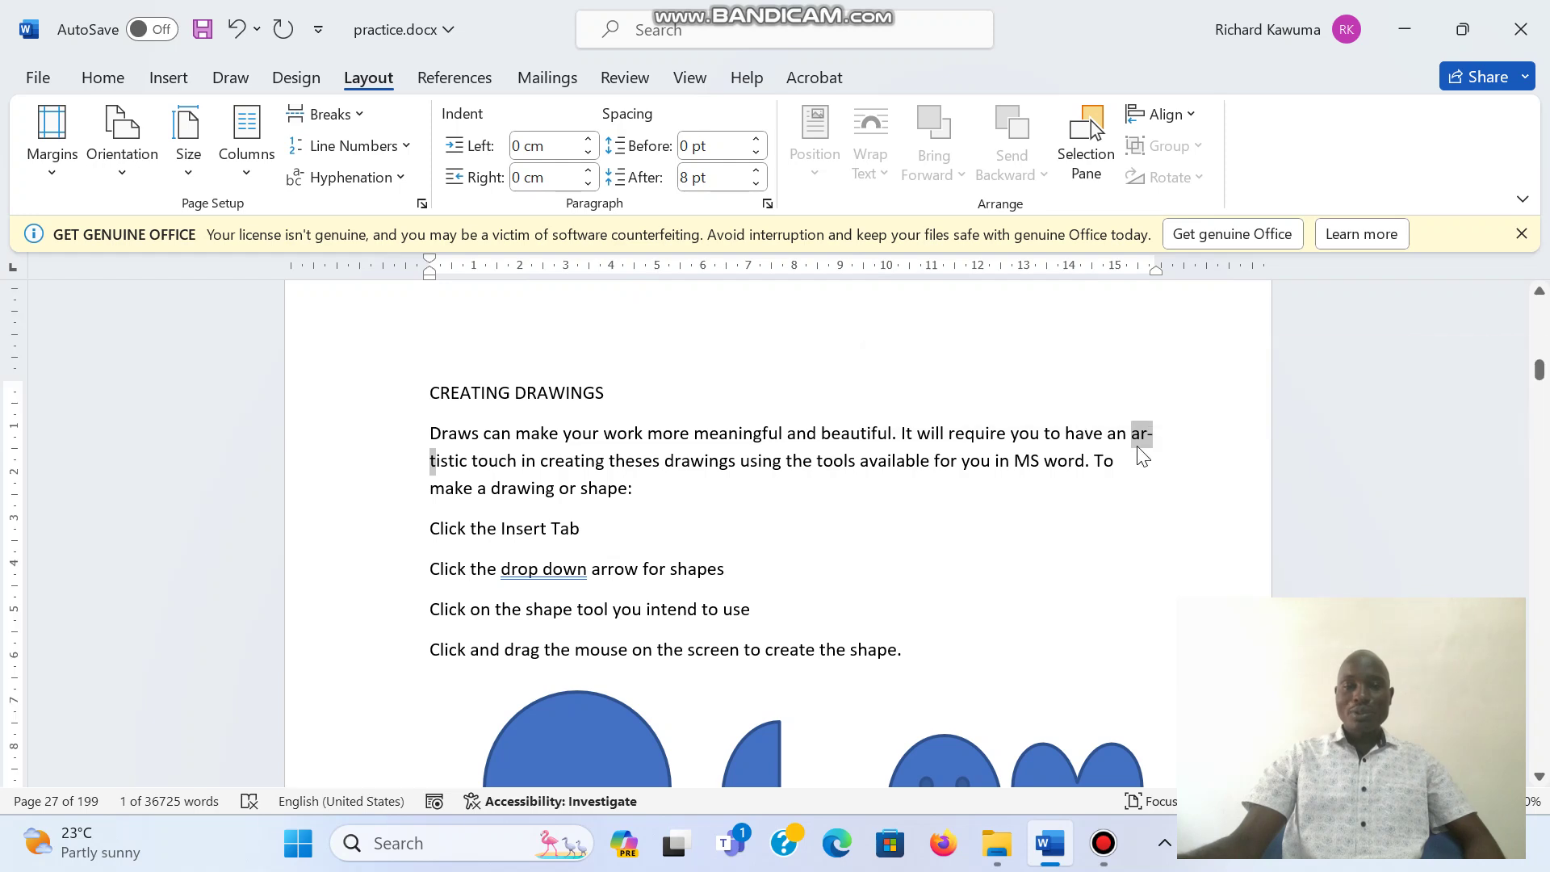
left_click(1138, 448)
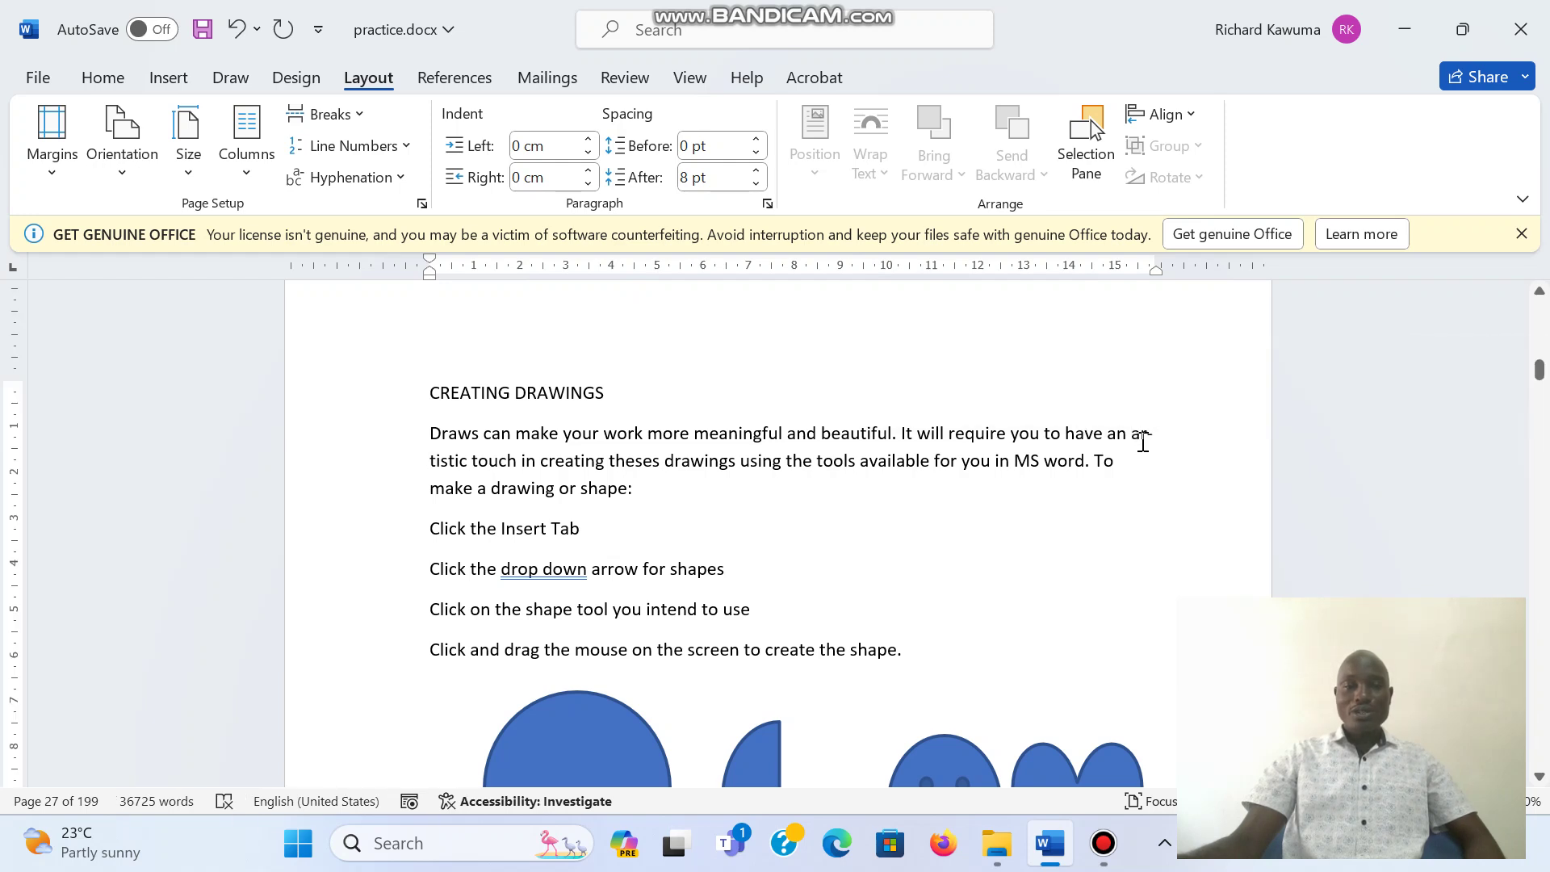
left_click(400, 178)
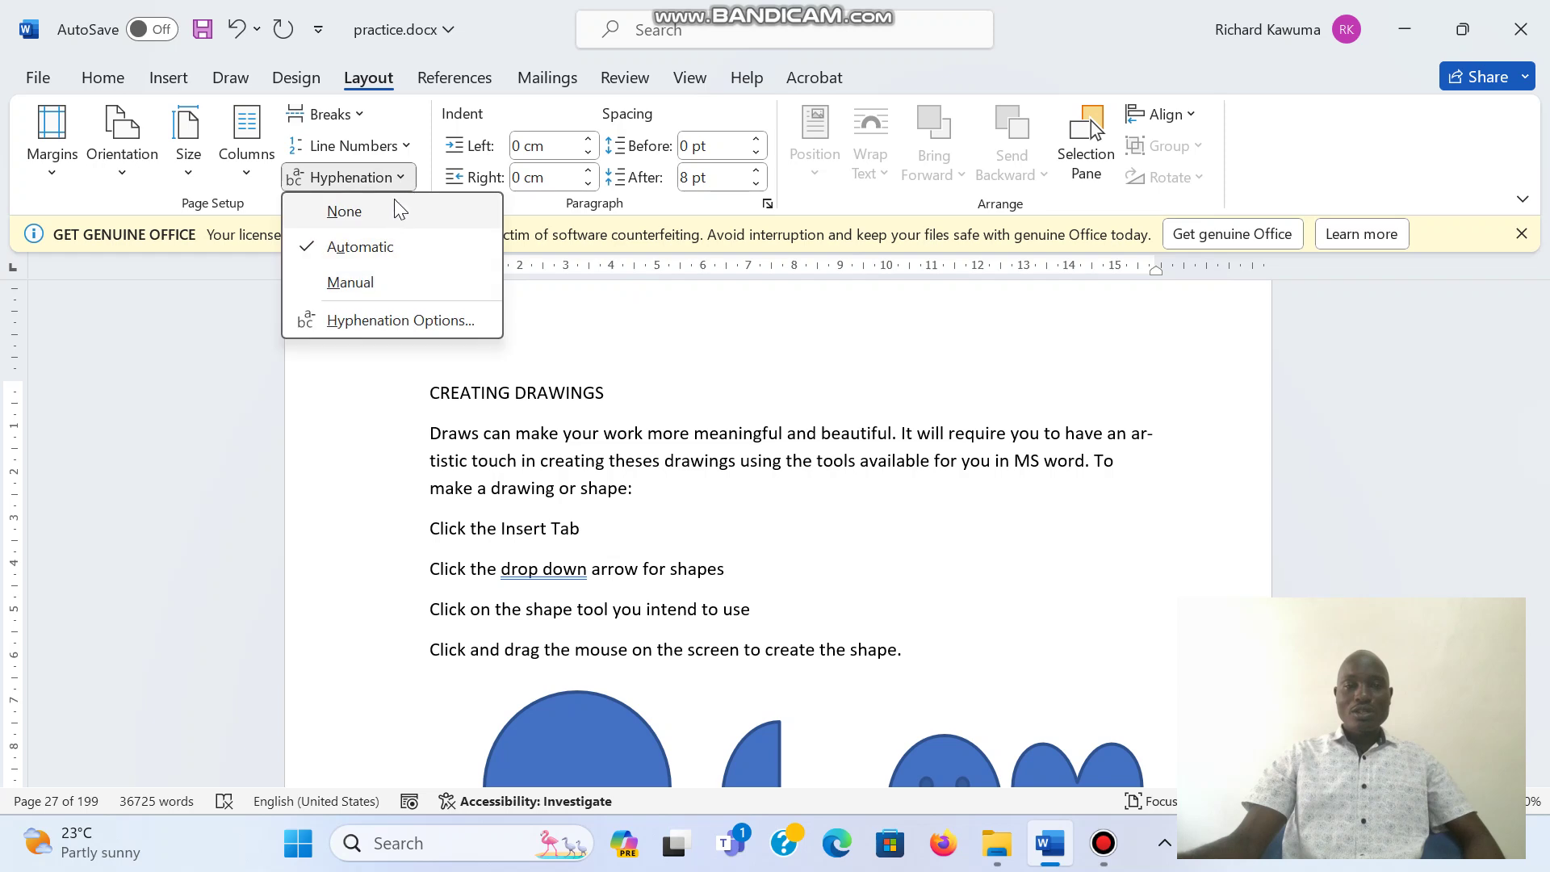
left_click(390, 210)
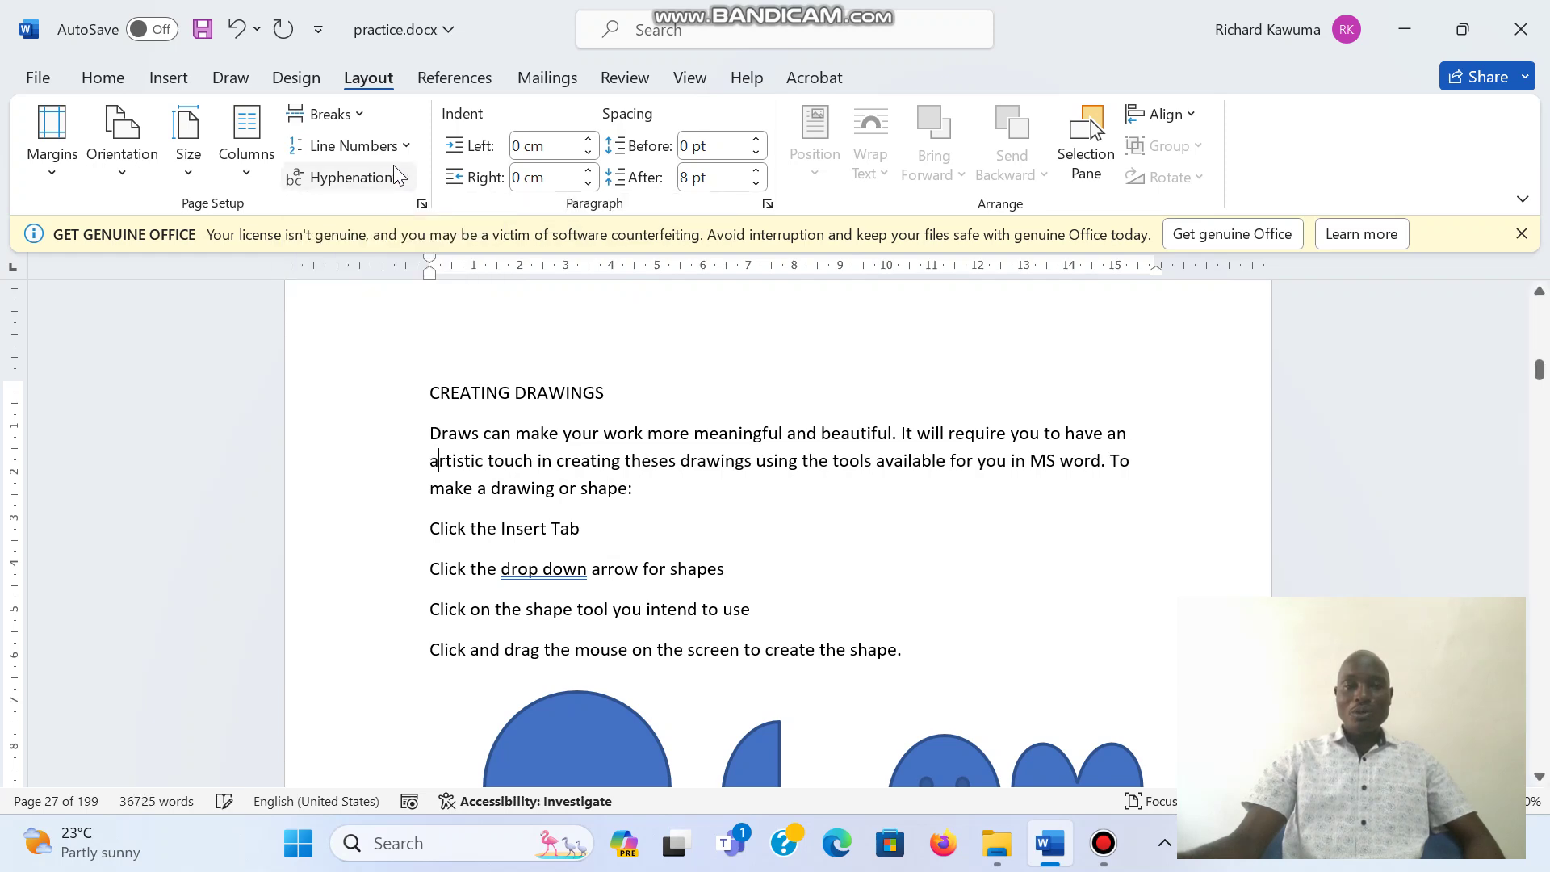
Step: Reapply automatic hyphenation, check the line ends on the pages from "CREATING DRAWINGS" to "Gradient fill tool", and turn hyphenation off
left_click(396, 171)
left_click(393, 245)
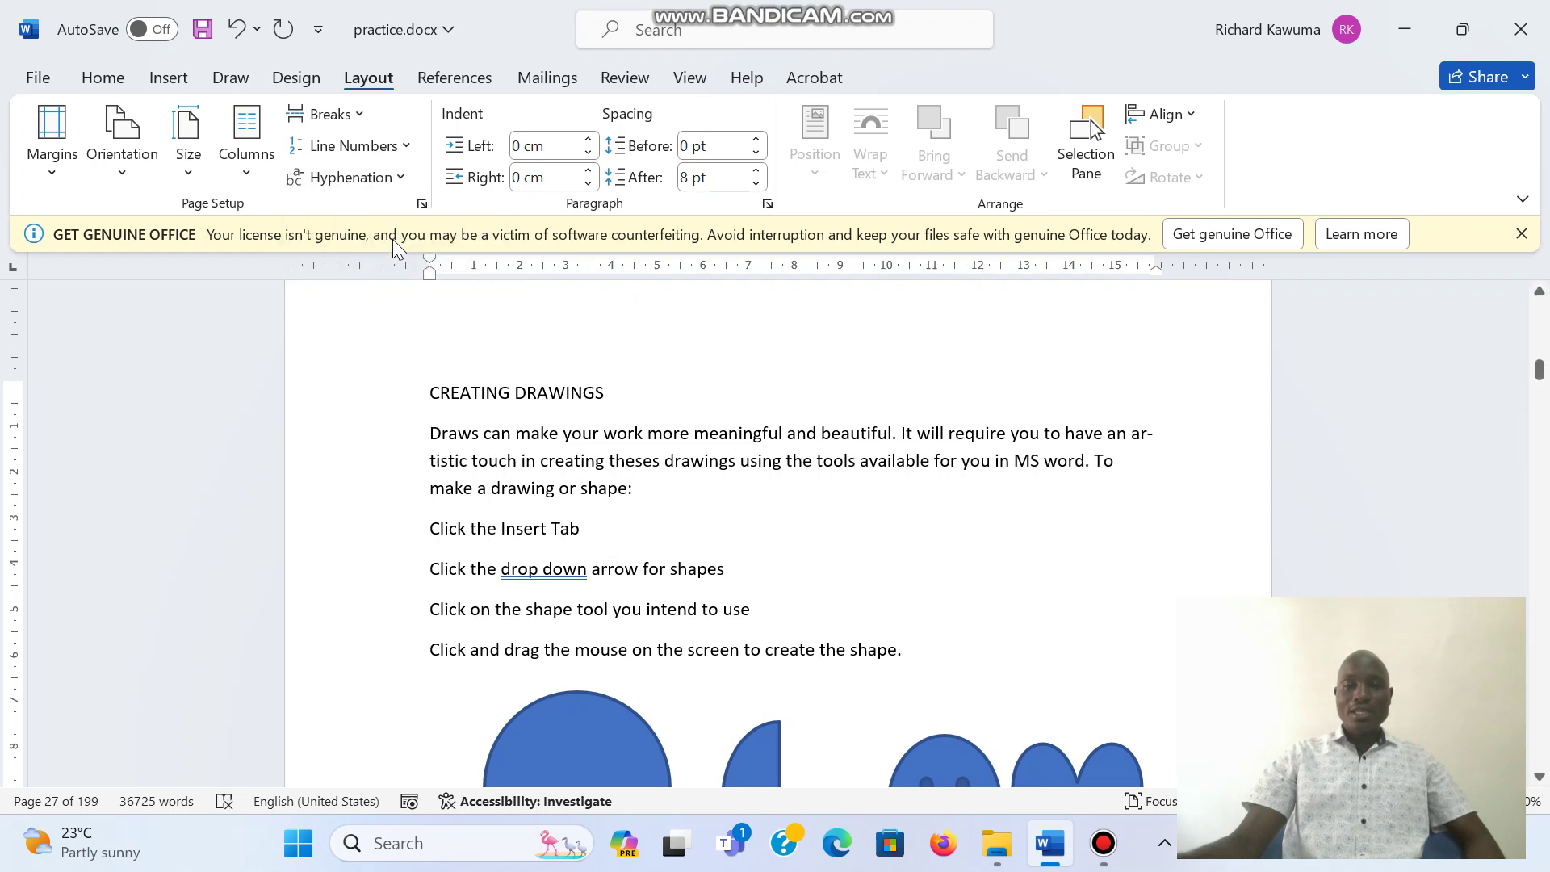
scroll(1094, 452, "down", 10)
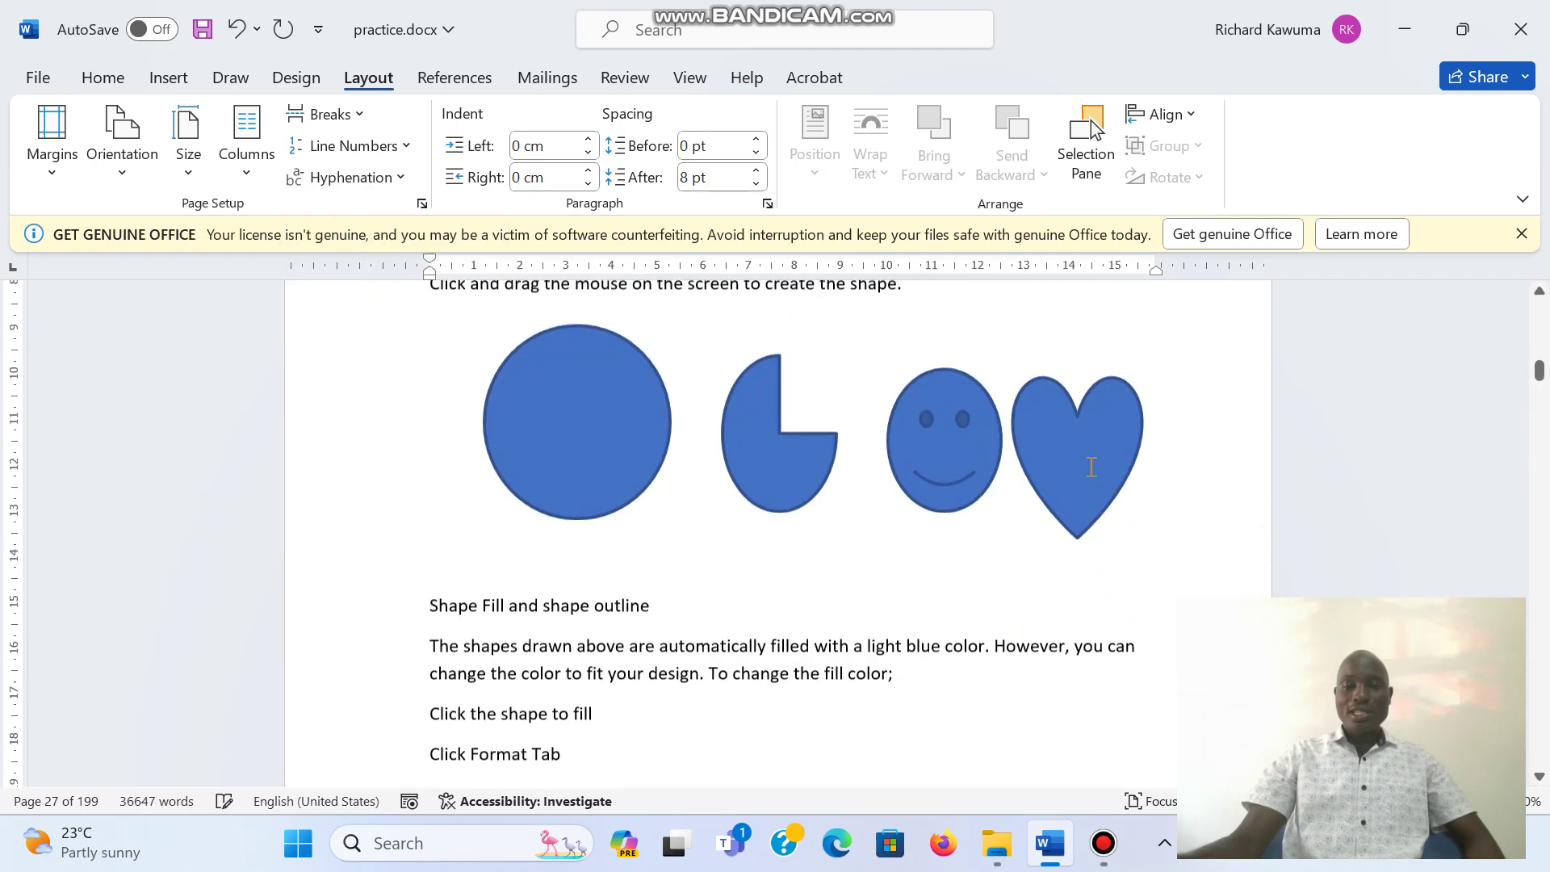
scroll(1091, 470, "down", 10)
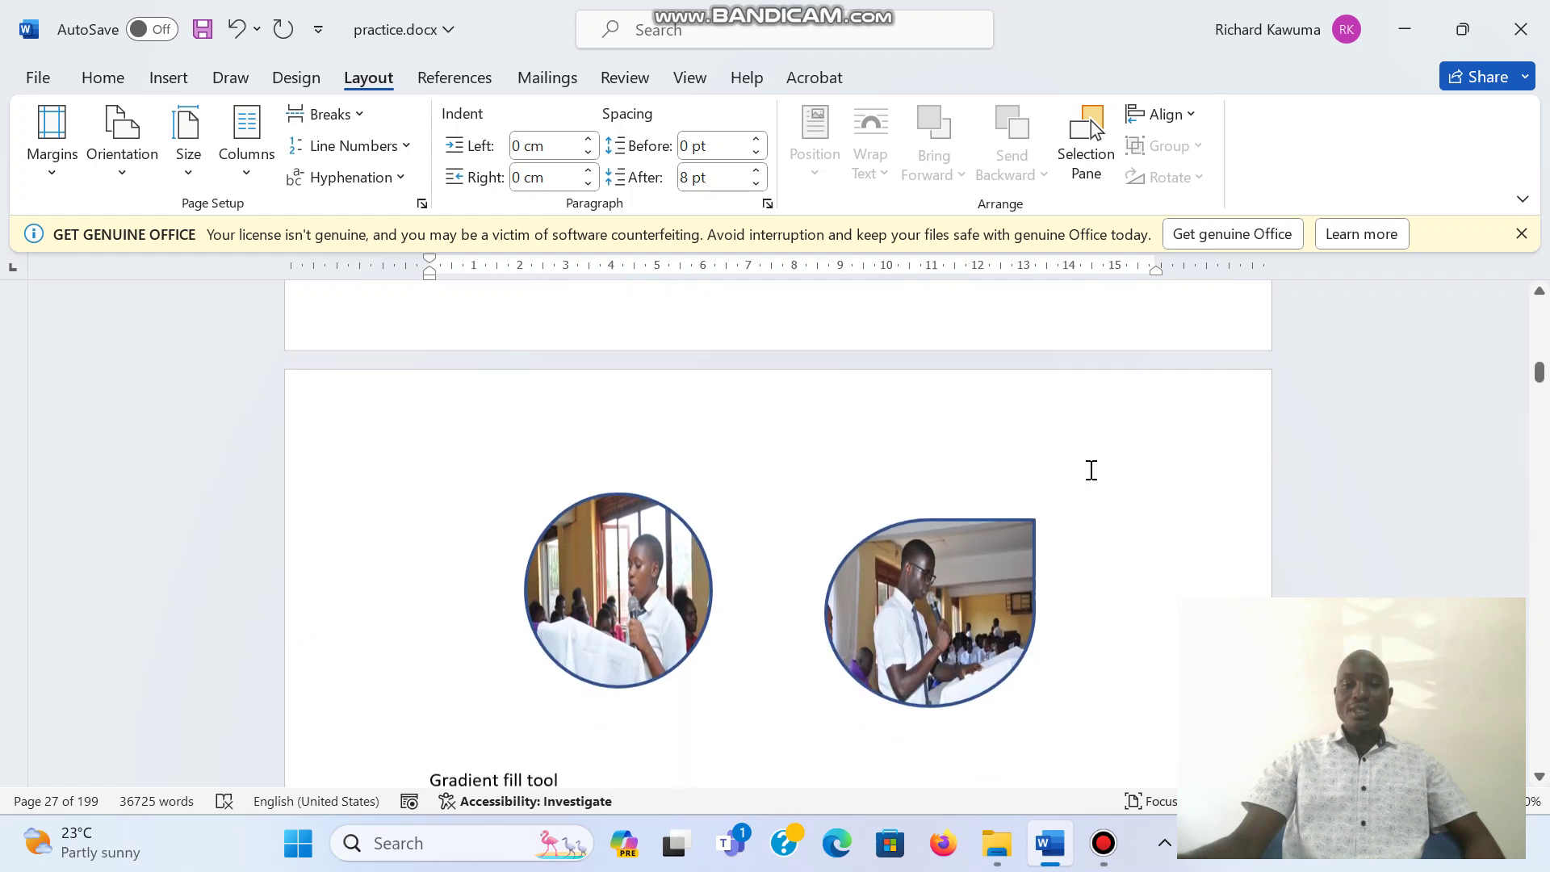
scroll(1090, 474, "down", 3)
scroll(1090, 474, "up", 10)
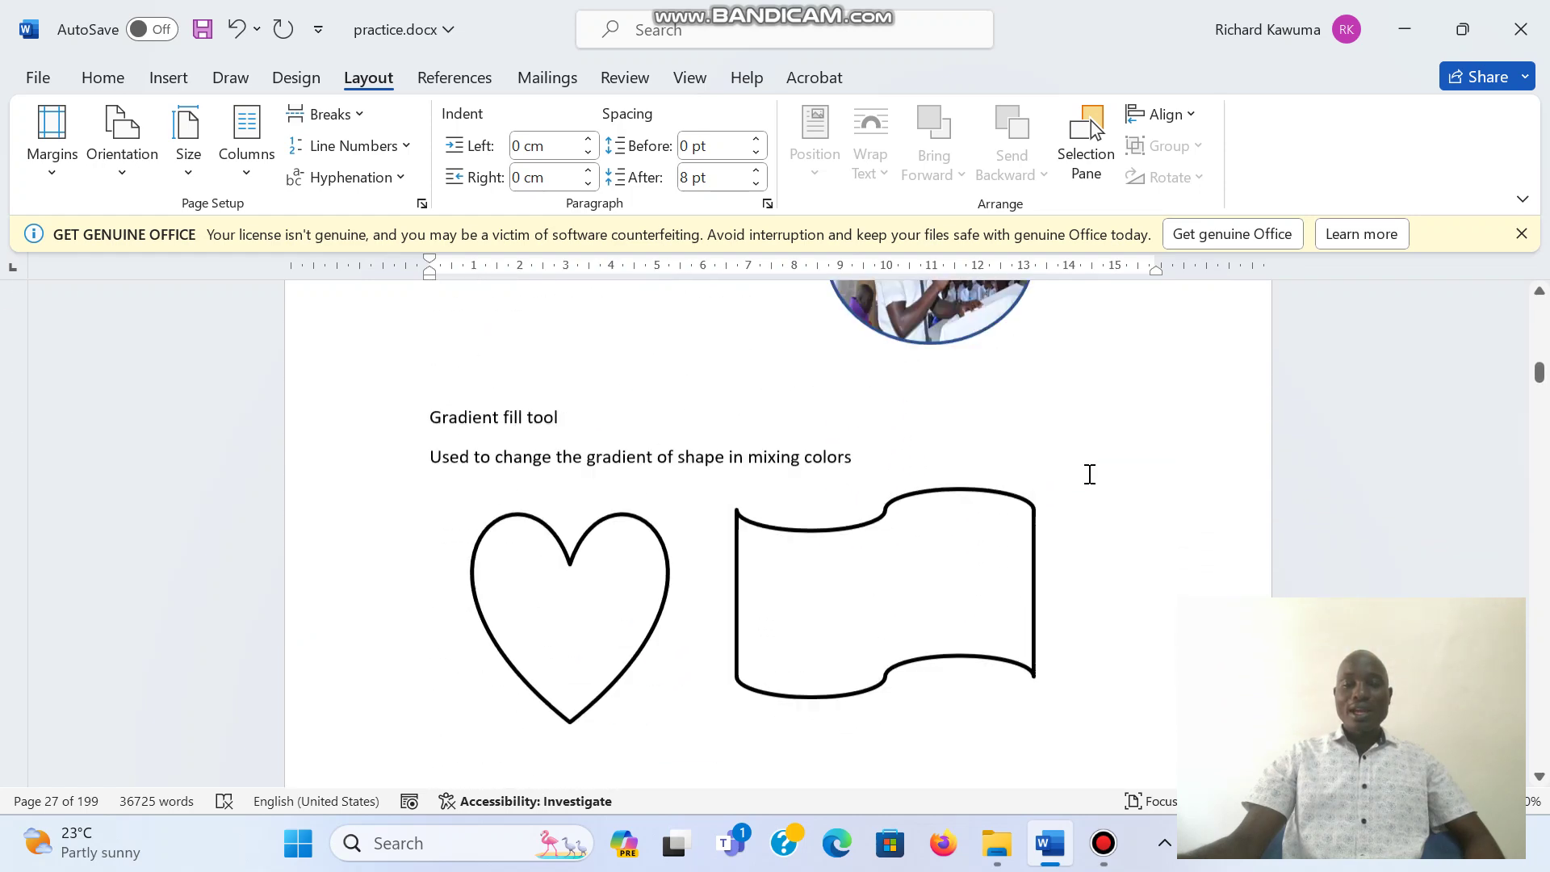
scroll(1090, 474, "up", 8)
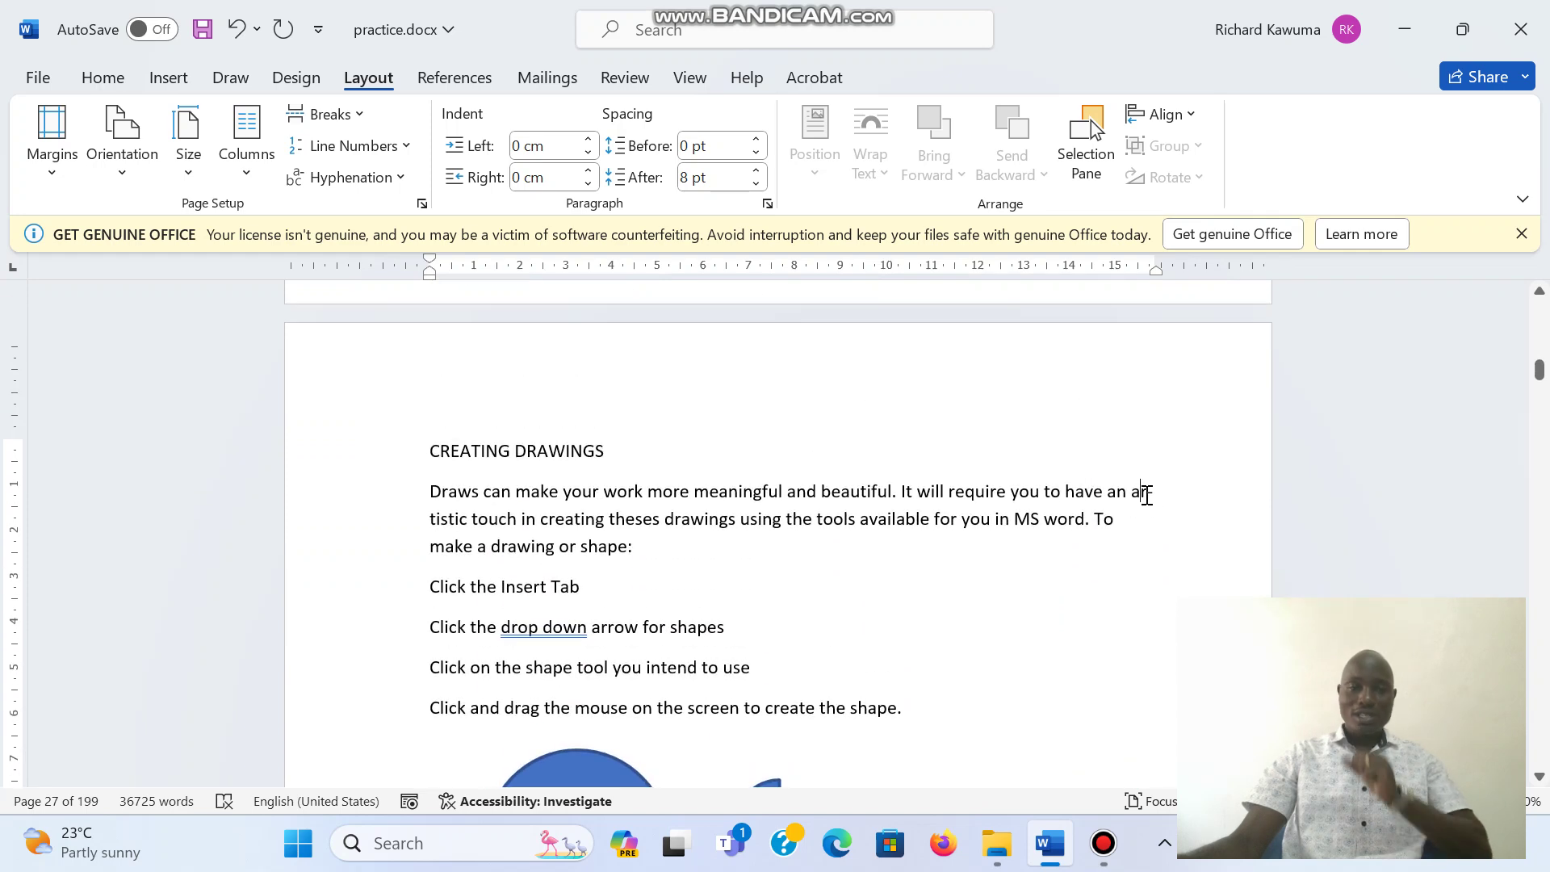
left_click(406, 180)
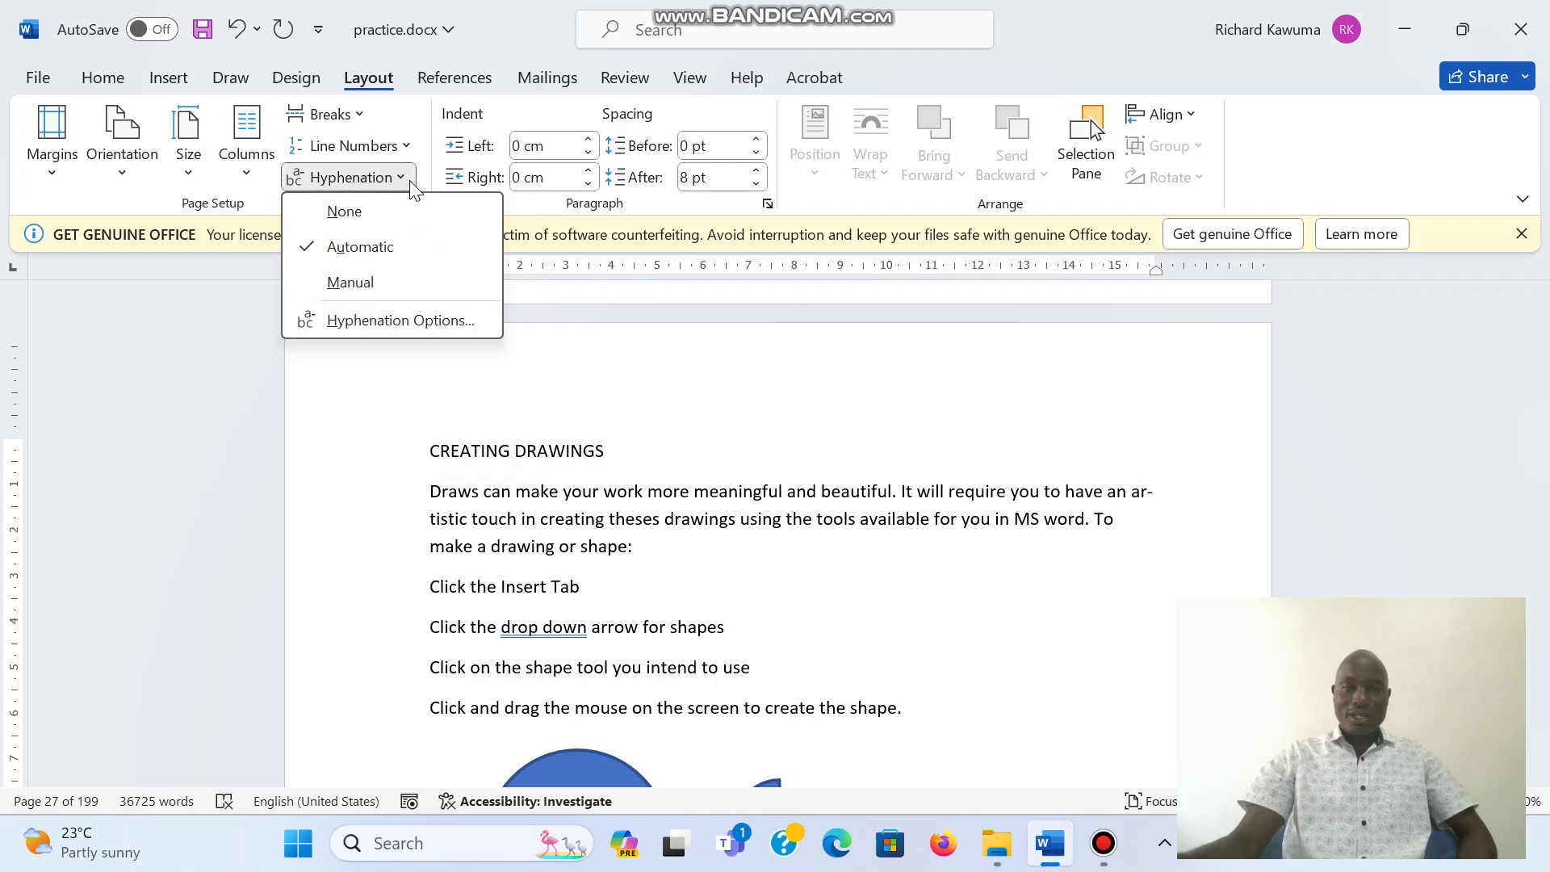
left_click(399, 212)
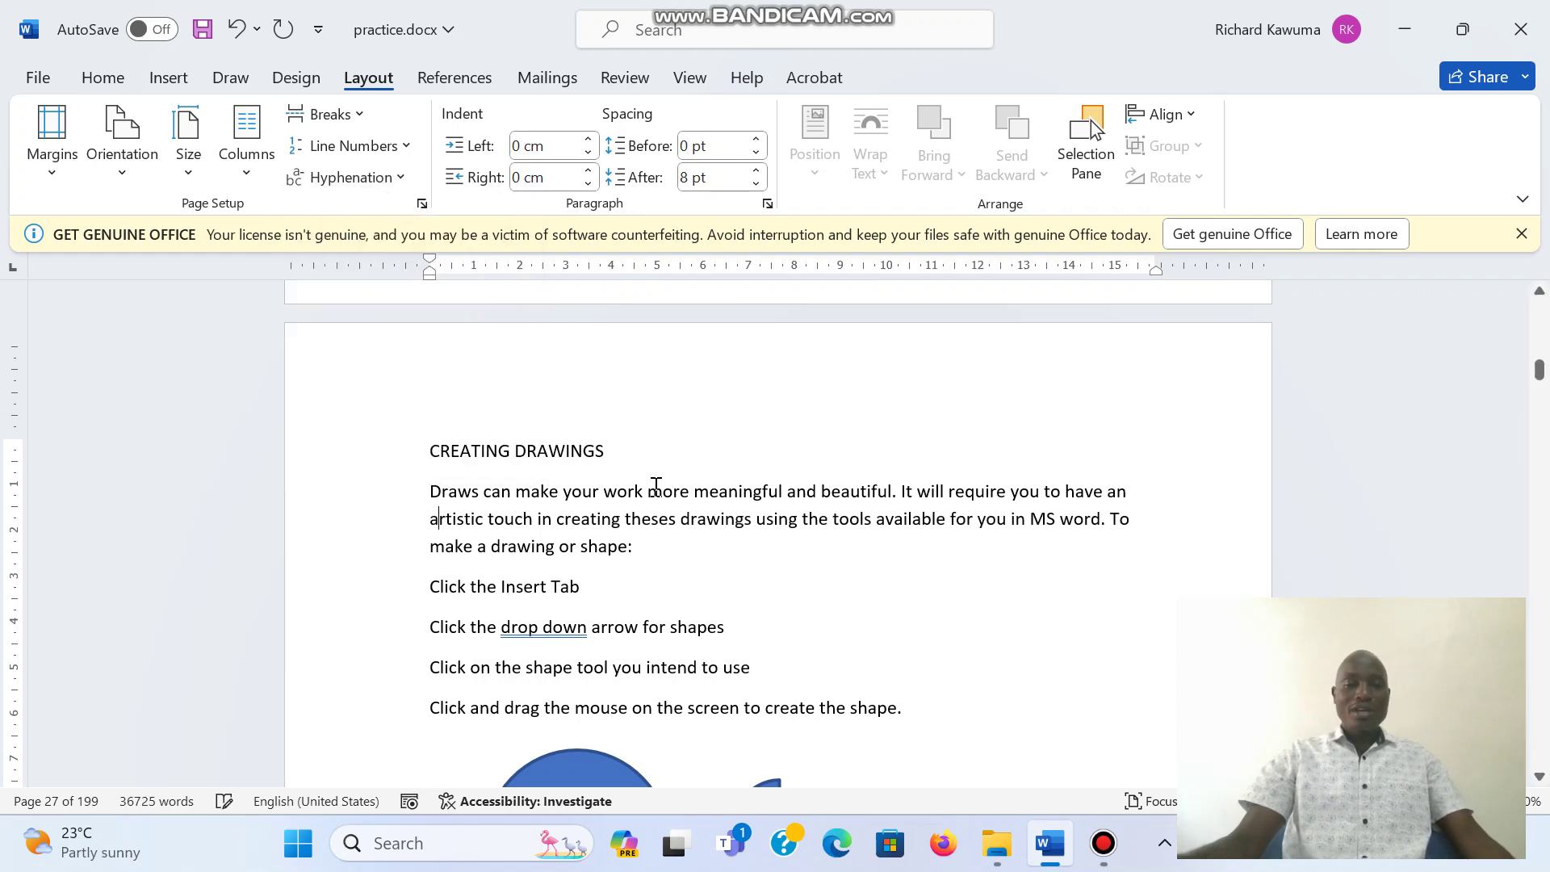
Step: Look through the drawings section from "CREATING DRAWINGS" on page 27 to the pattern fill instructions
scroll(655, 519, "down", 5)
scroll(655, 519, "down", 20)
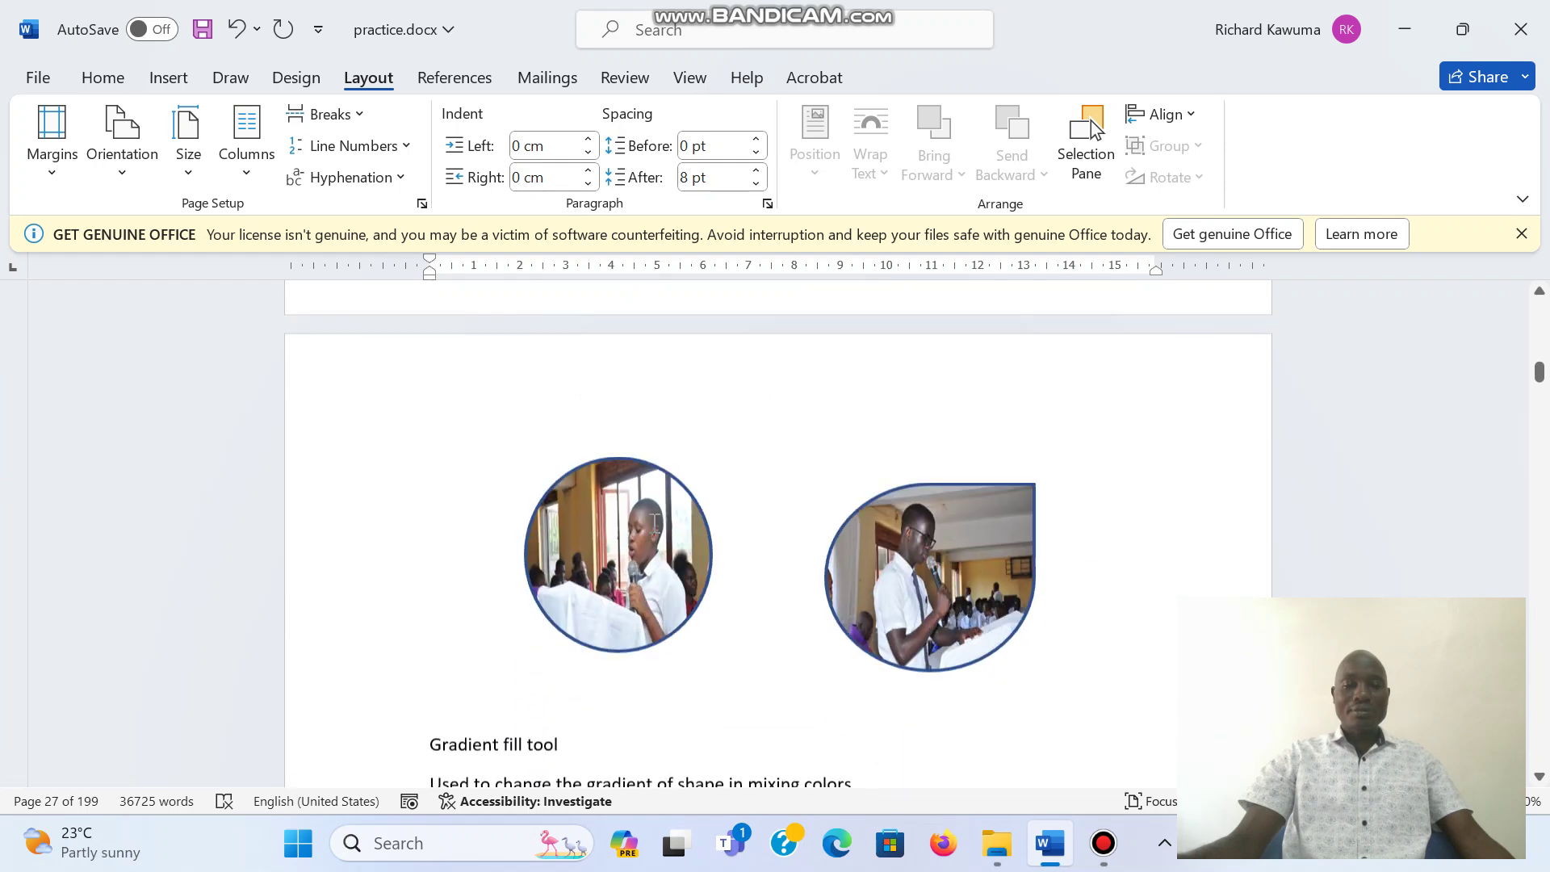
scroll(654, 523, "down", 15)
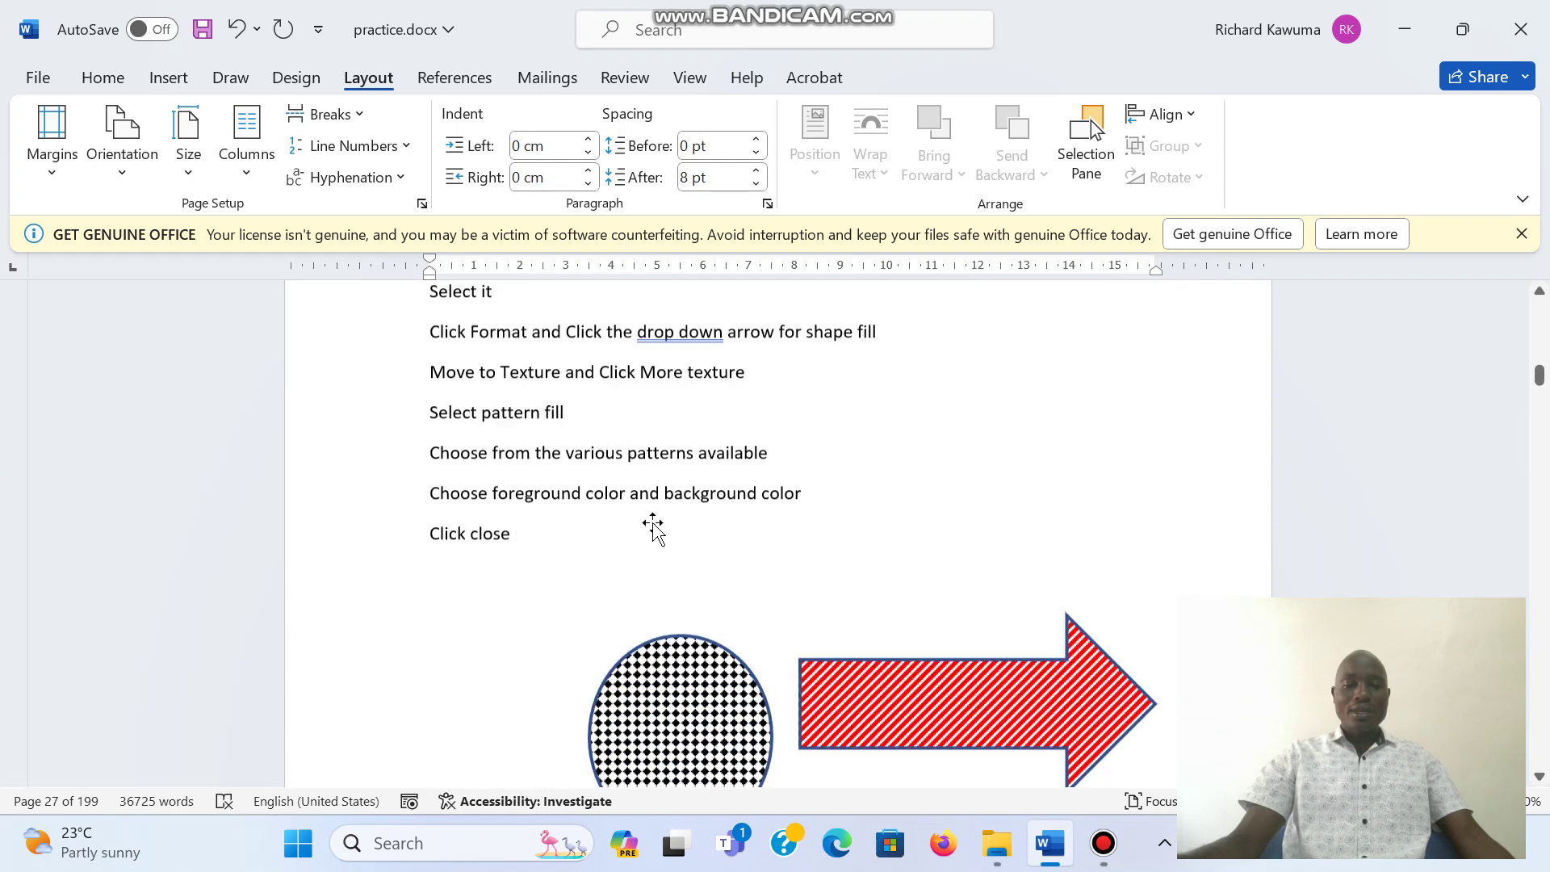
Step: Indent the "Once you have a shape drawn" paragraph under "Wrap Text and Positioning of shapes" by 0.8 cm from the left
scroll(654, 523, "down", 5)
scroll(654, 522, "up", 6)
mouse_move(423, 474)
left_mouse_down()
mouse_move(622, 533)
mouse_move(748, 529)
left_mouse_up()
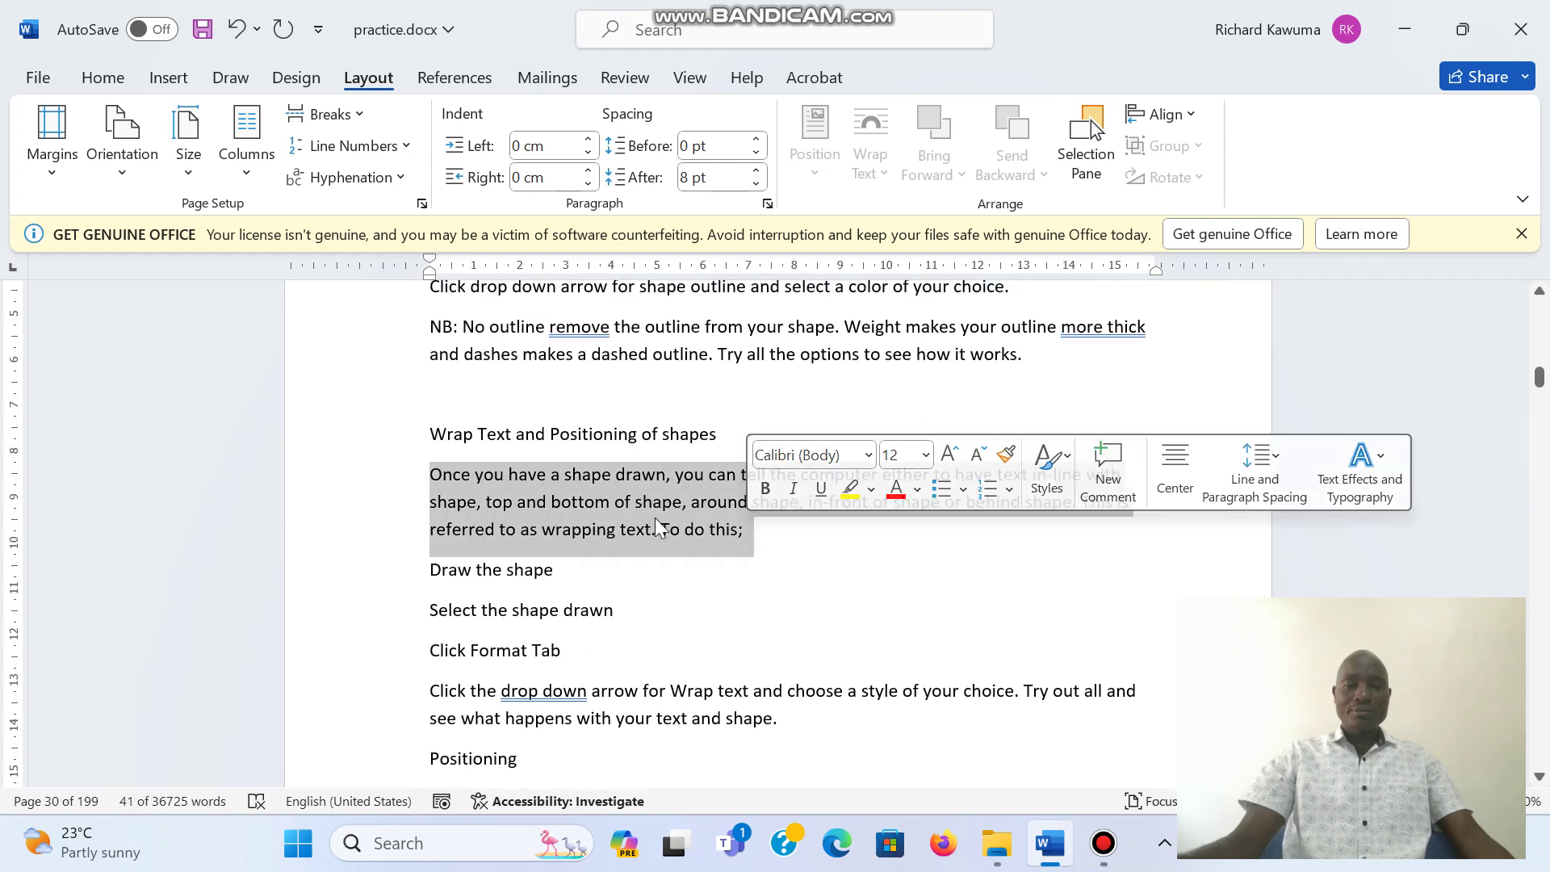
left_click(587, 141)
left_click(587, 140)
left_click(588, 140)
left_click(588, 141)
left_click(588, 141)
left_click(588, 140)
left_click(588, 141)
left_click(588, 140)
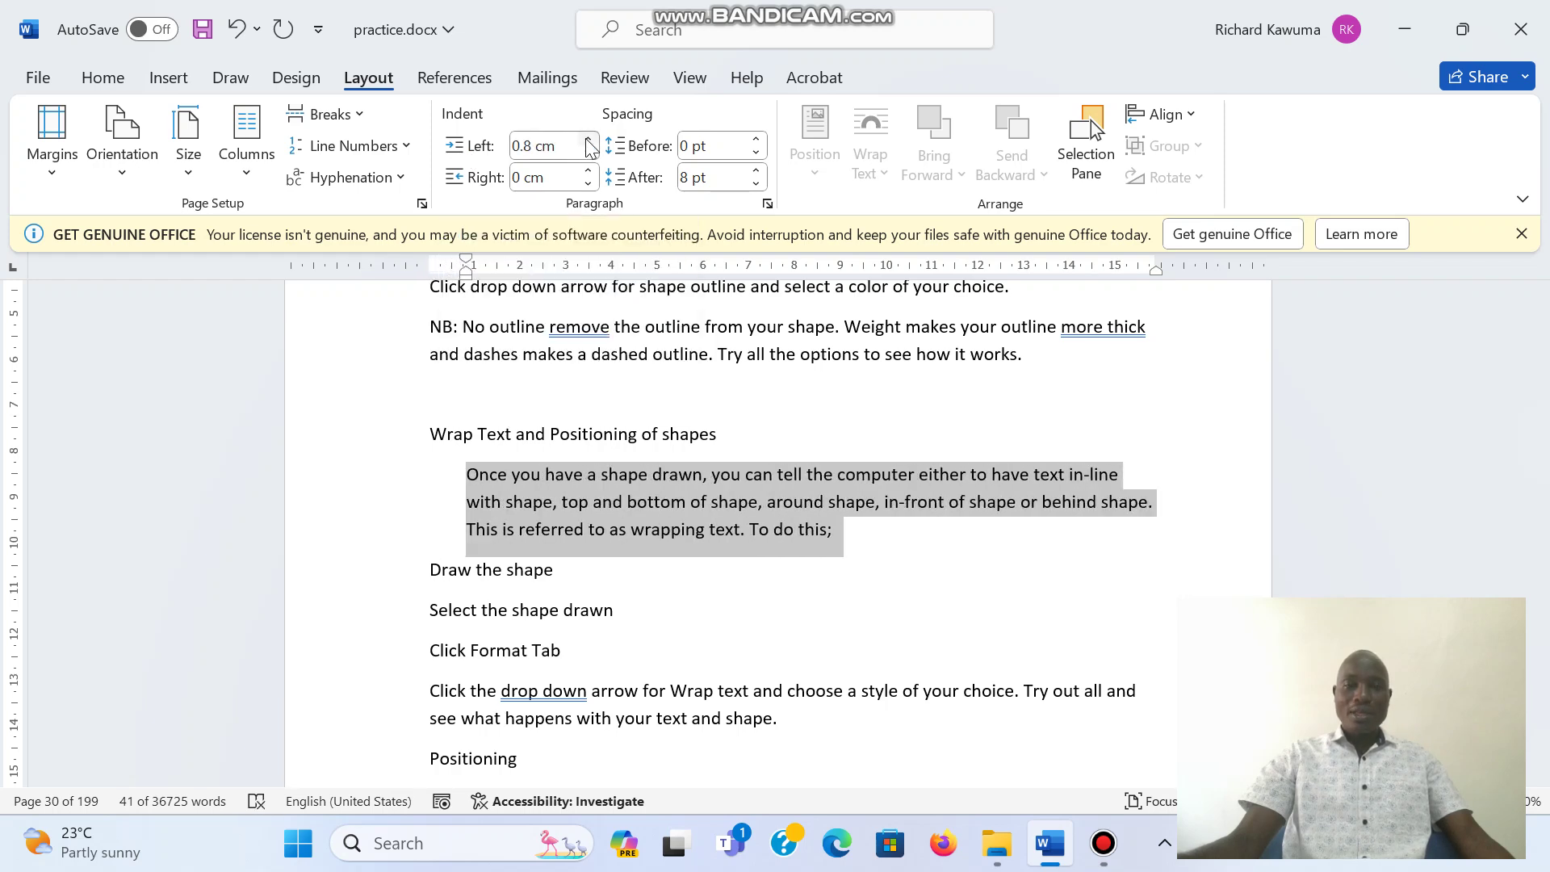
Step: Set the selected paragraph's left indent to 0.3 cm and its right indent to 1.3 cm
left_click(588, 172)
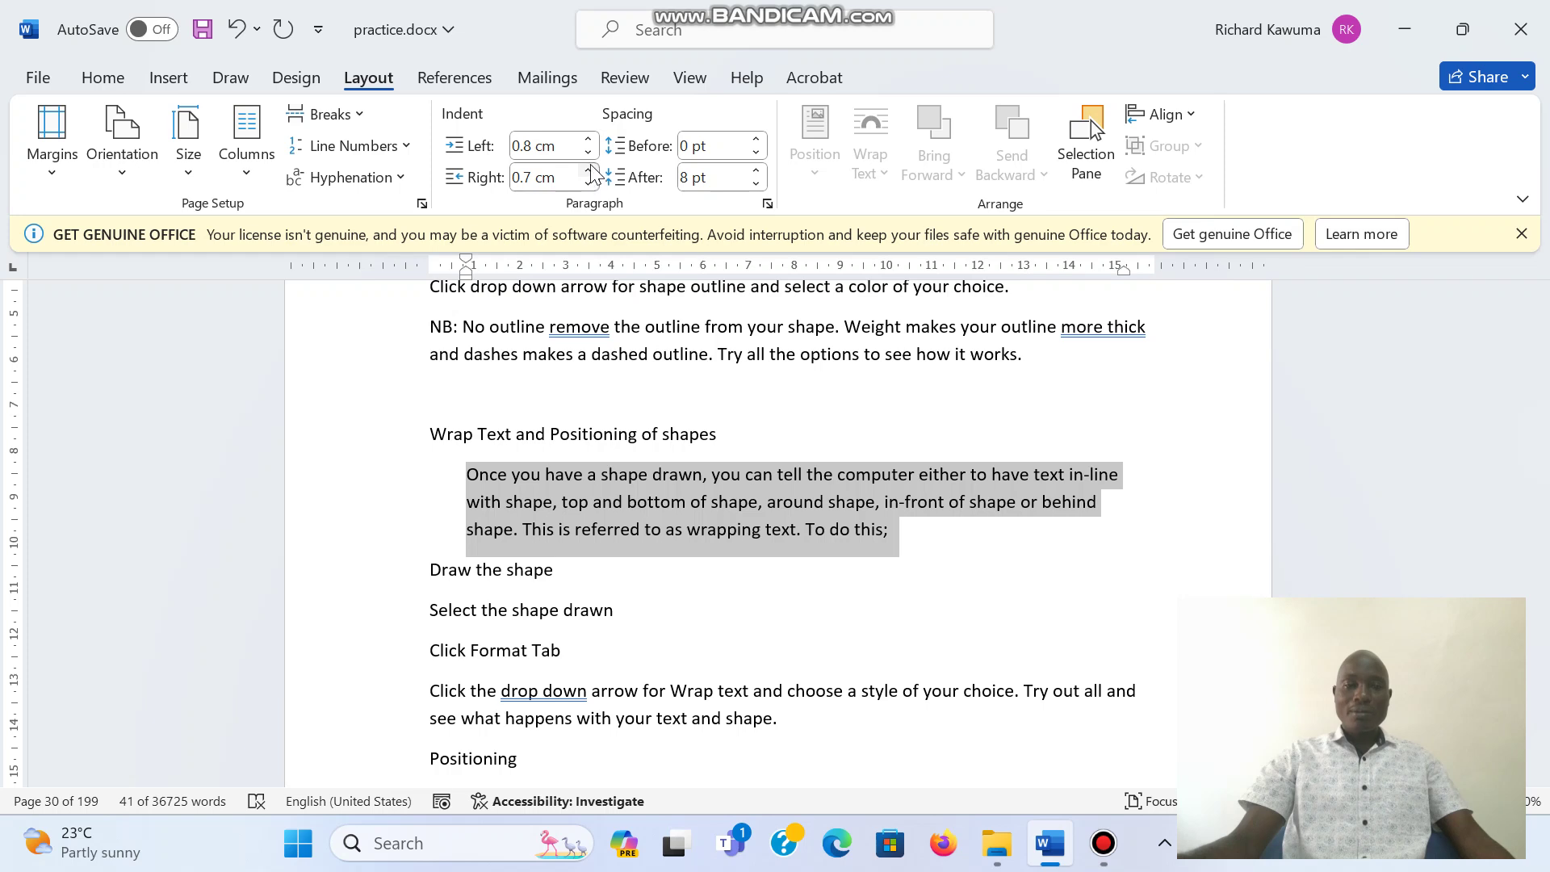
left_click(587, 151)
left_click(588, 151)
left_click(588, 151)
left_click(587, 151)
left_click(587, 151)
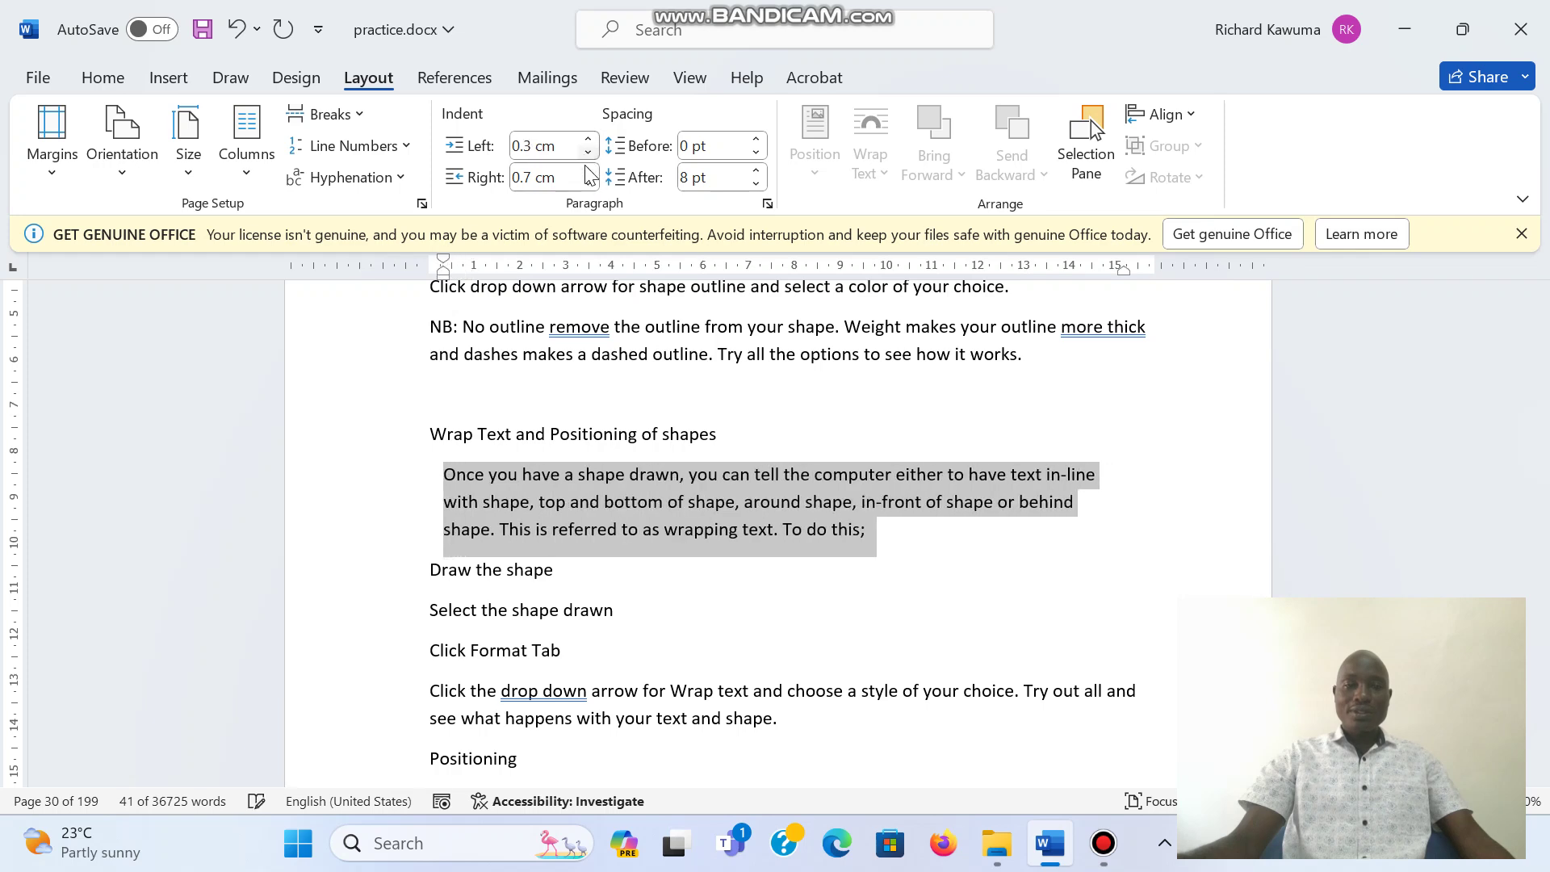
left_click(589, 172)
left_click(589, 172)
left_click(589, 172)
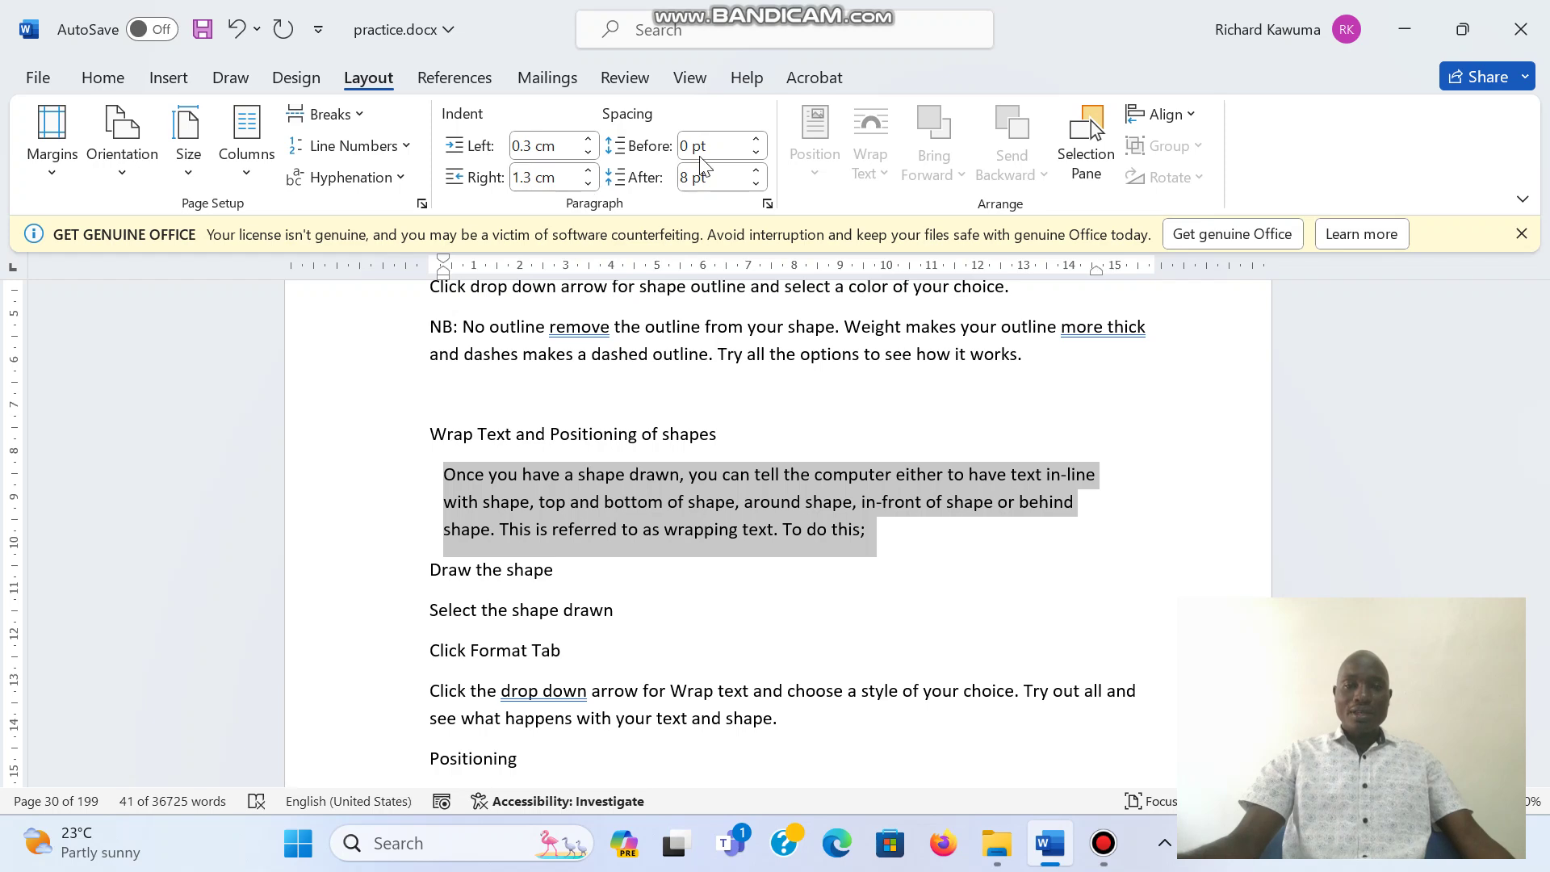
Step: Set the selected paragraph's spacing to 24 pt before and 36 pt after
left_click(756, 139)
left_click(756, 139)
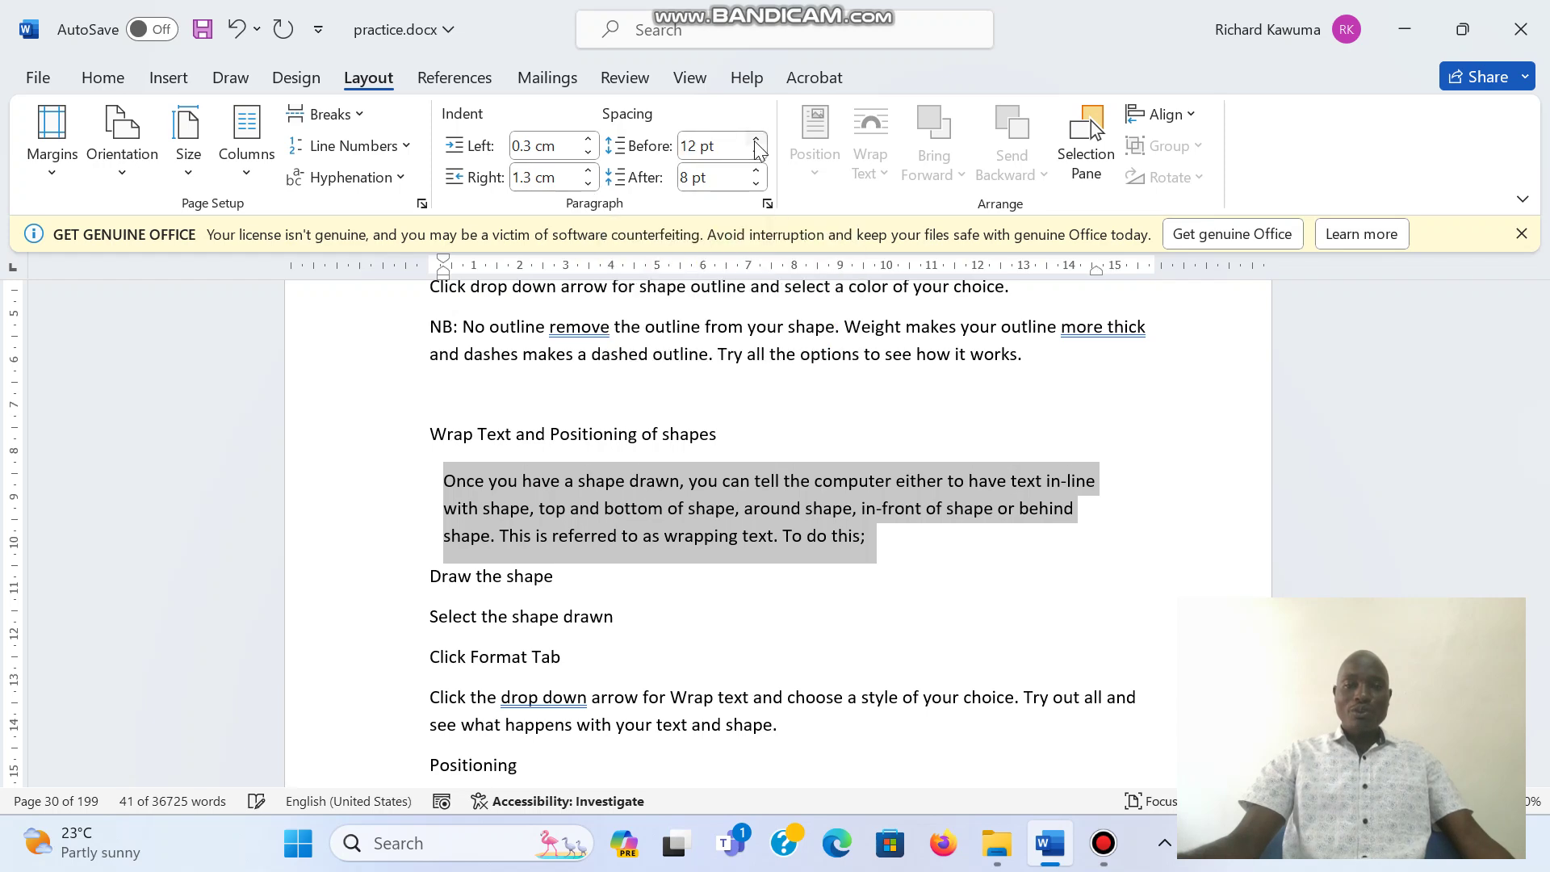
left_click(756, 140)
left_click(756, 140)
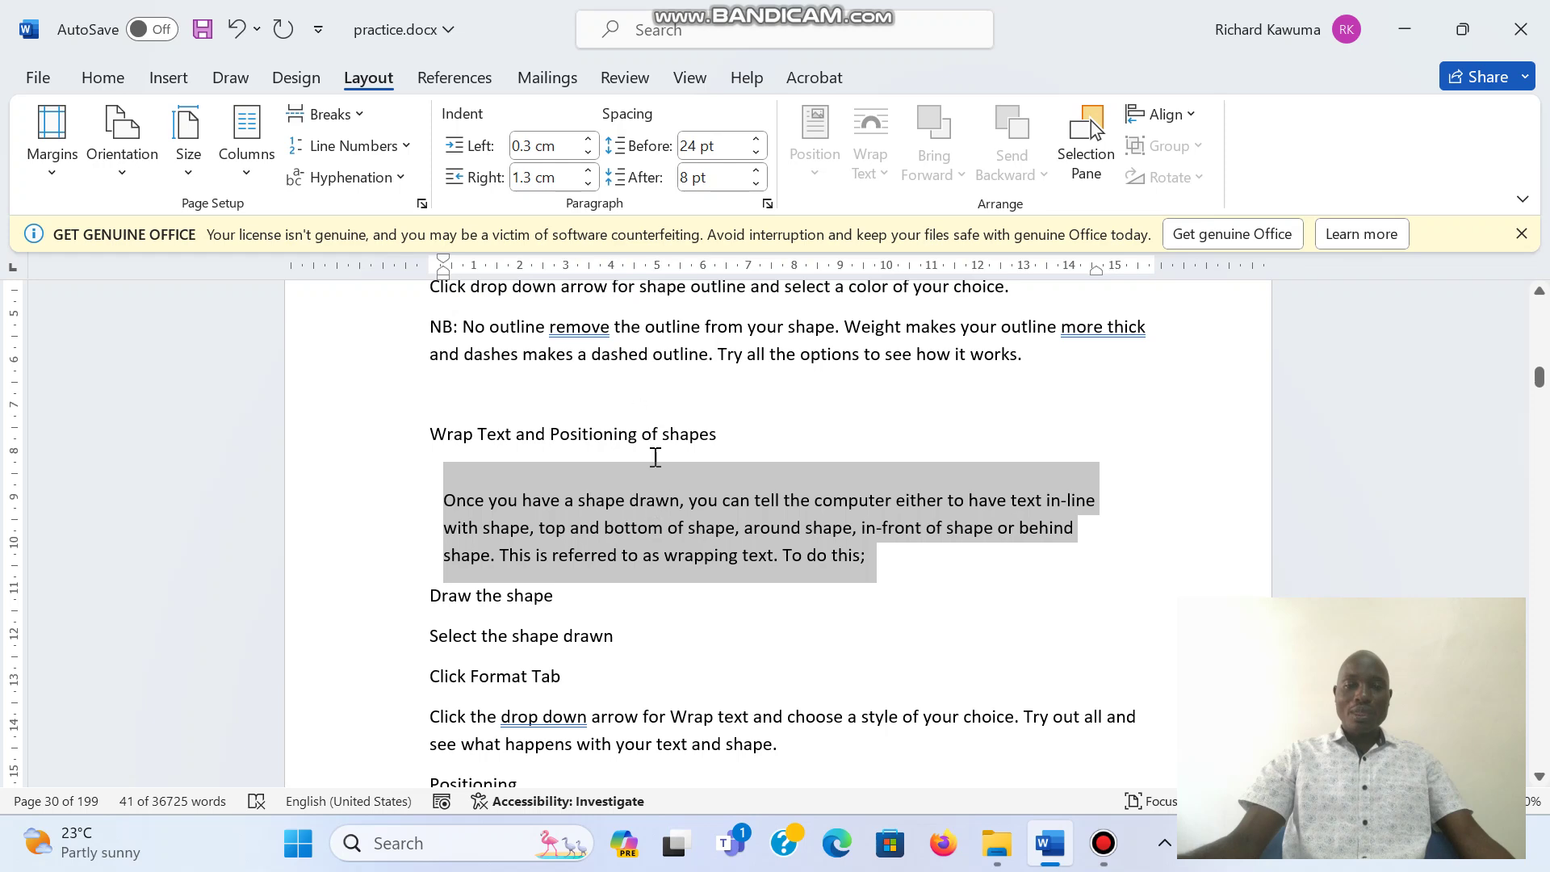
left_click(755, 172)
left_click(756, 172)
left_click(755, 172)
left_click(756, 172)
left_click(755, 171)
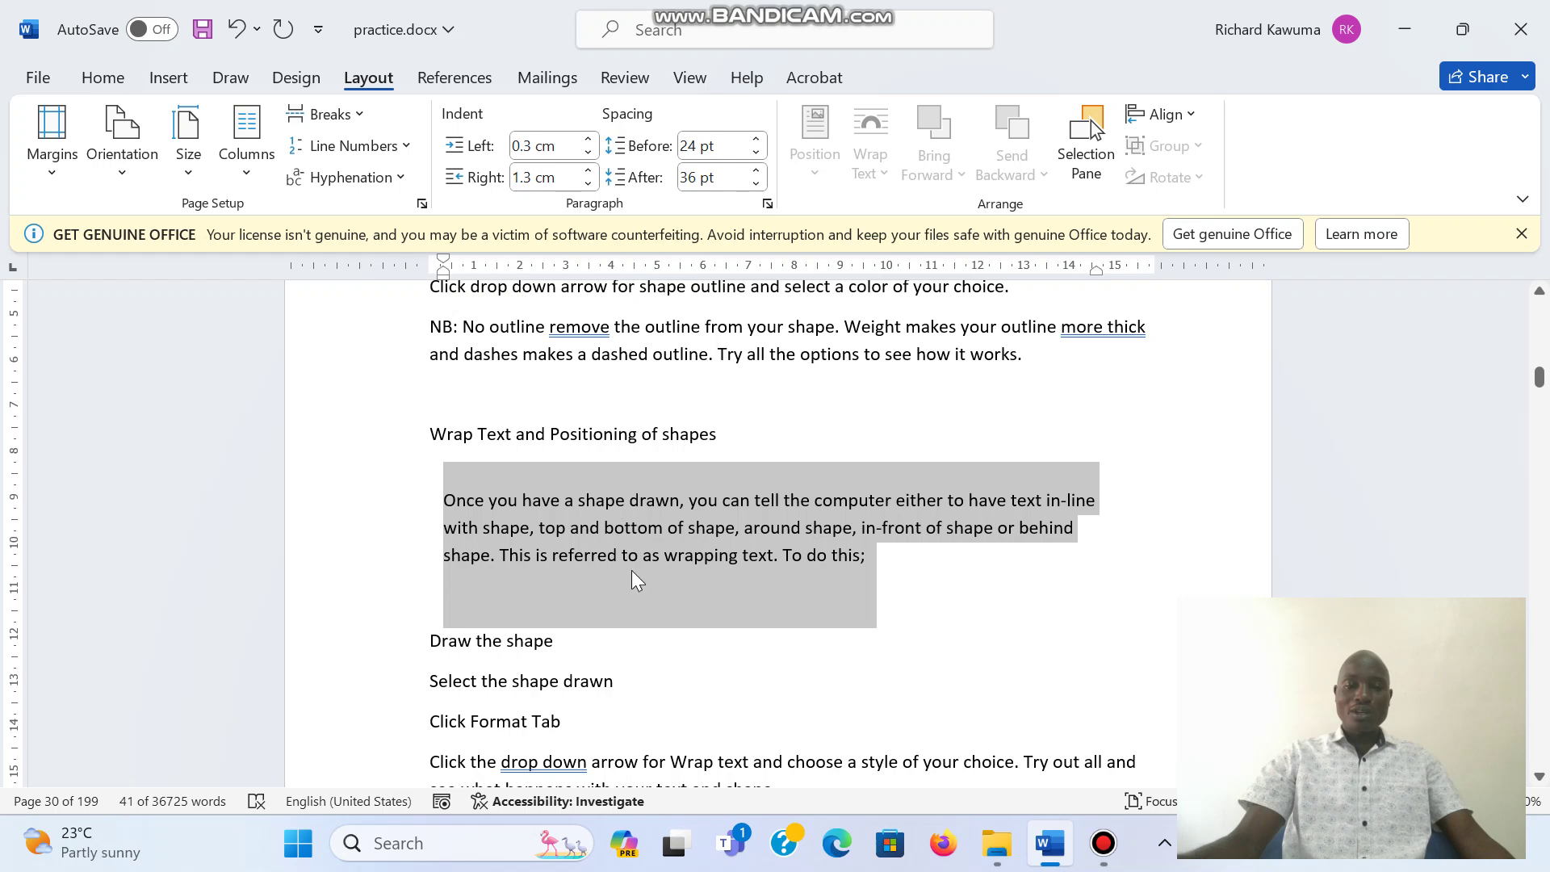
Step: Review the selected paragraph's indentation and spacing in the line spacing options, accept the settings, and deselect the text
left_click(108, 81)
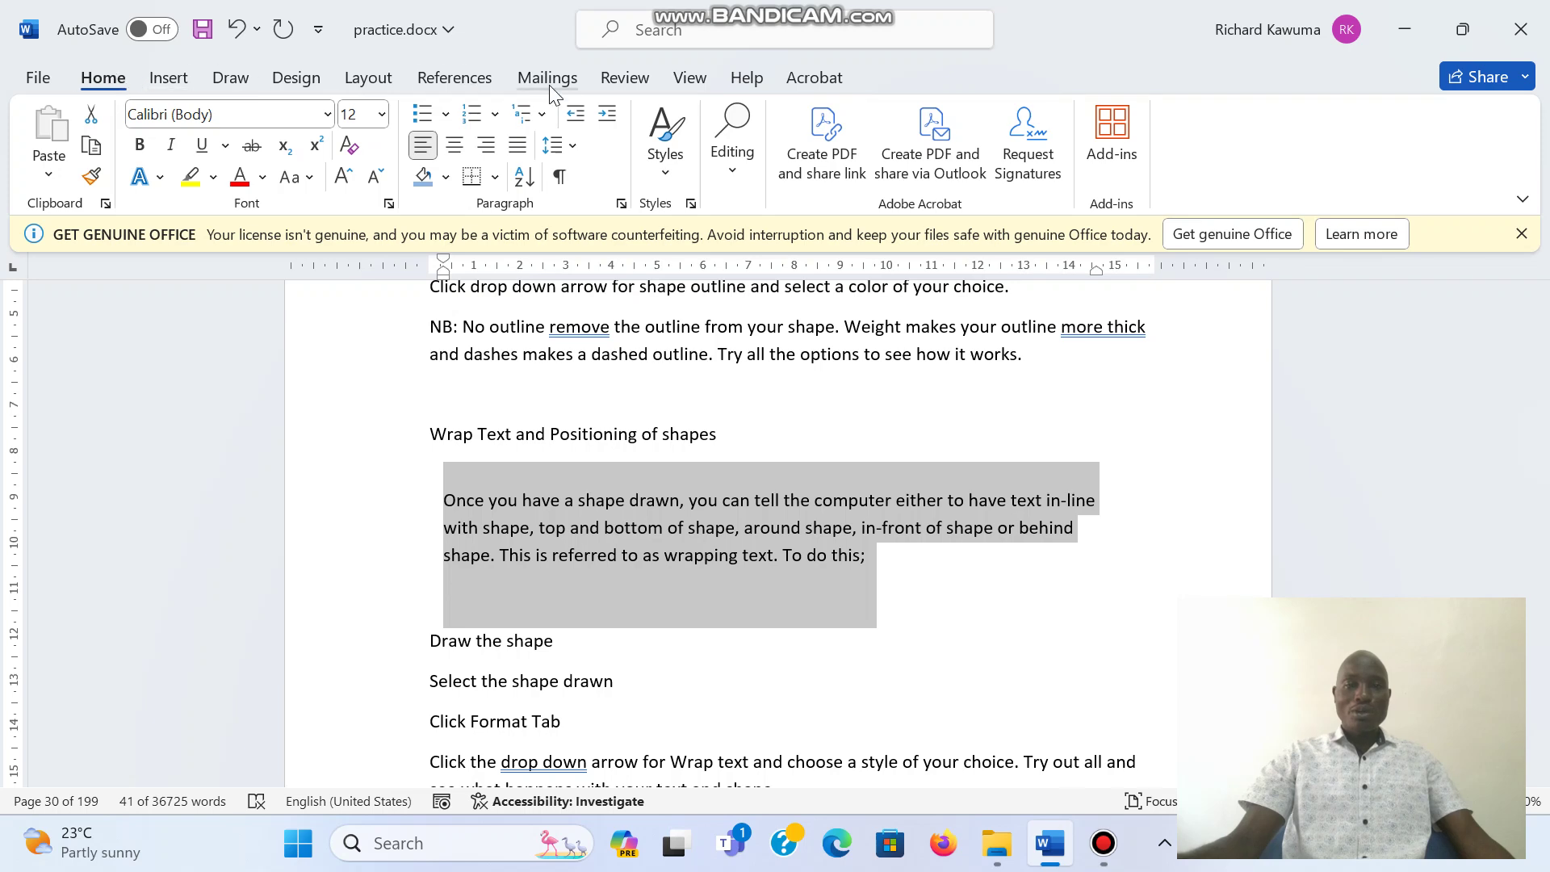
left_click(574, 146)
left_click(620, 380)
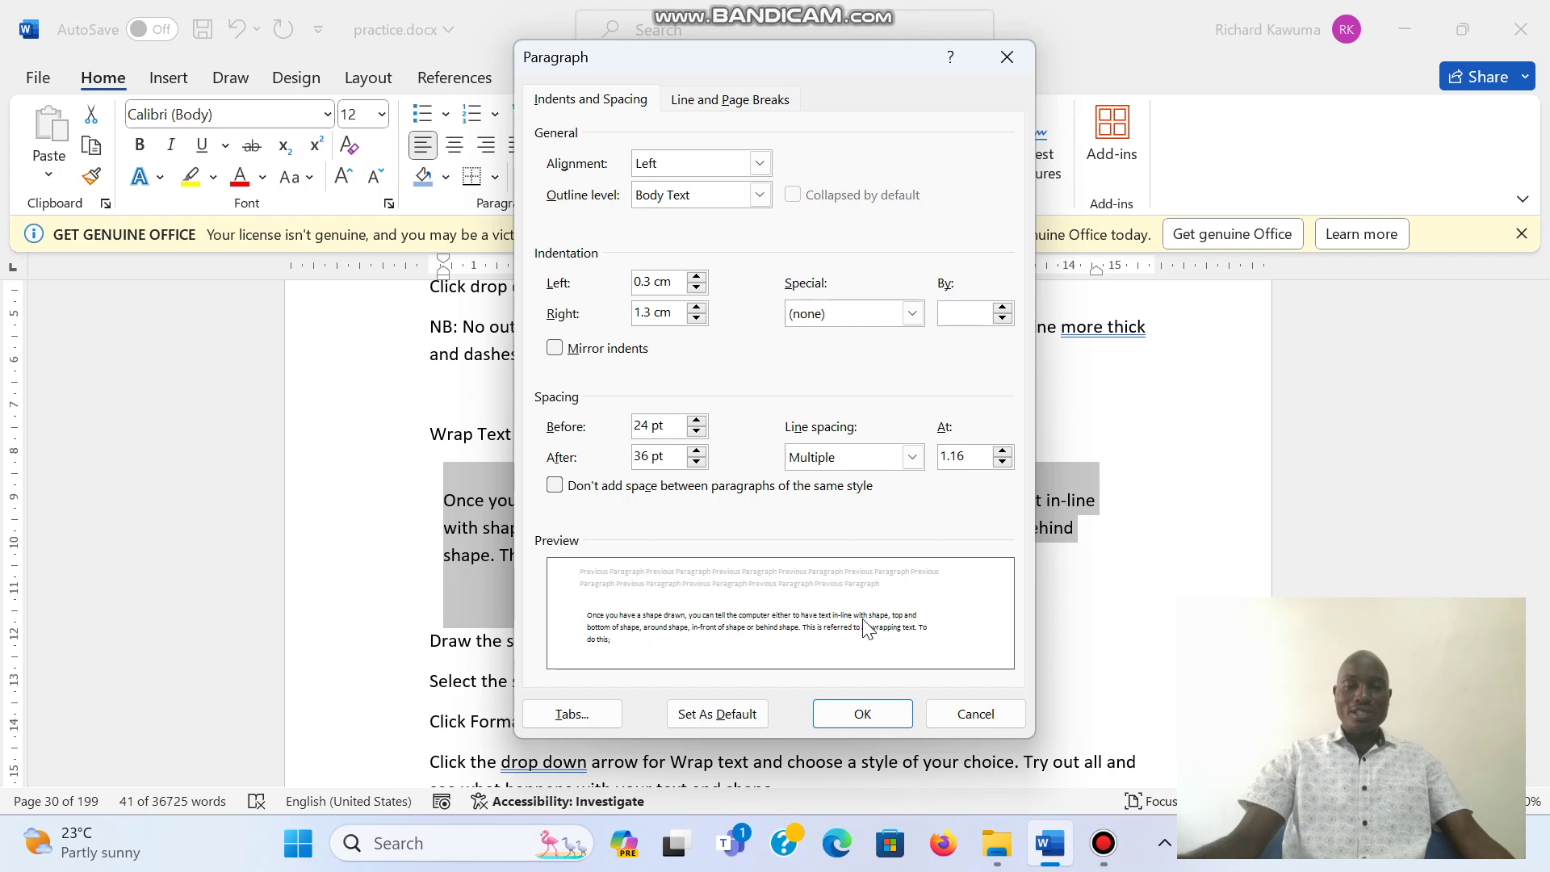
left_click(898, 715)
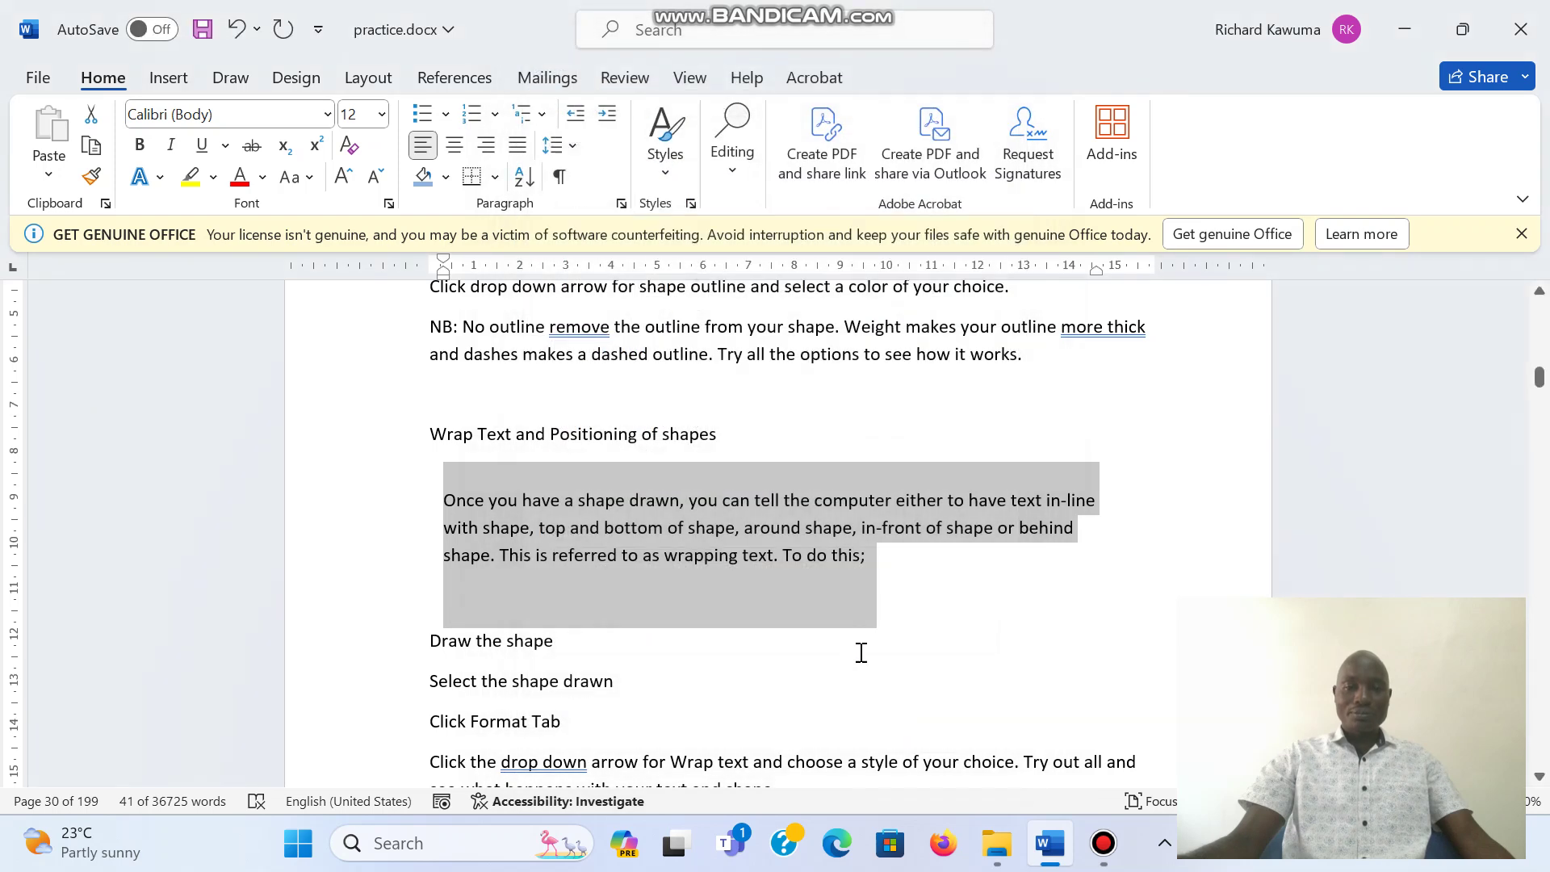
left_click(846, 611)
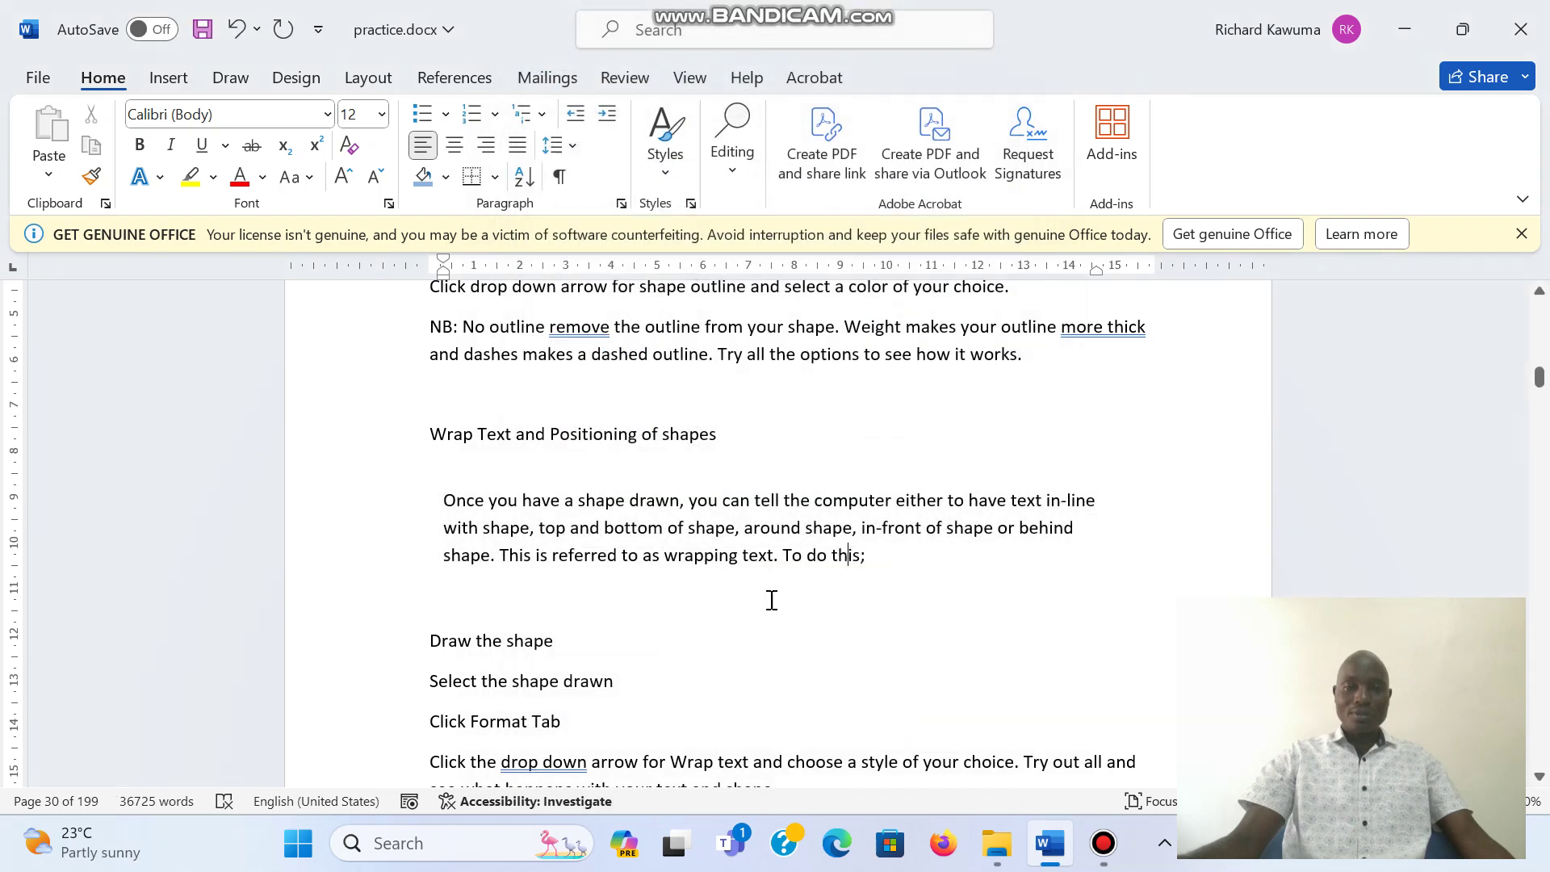
Step: Go back to the patterned circle and red striped arrow above "Shape Outline" with the layout tools available
left_click(362, 91)
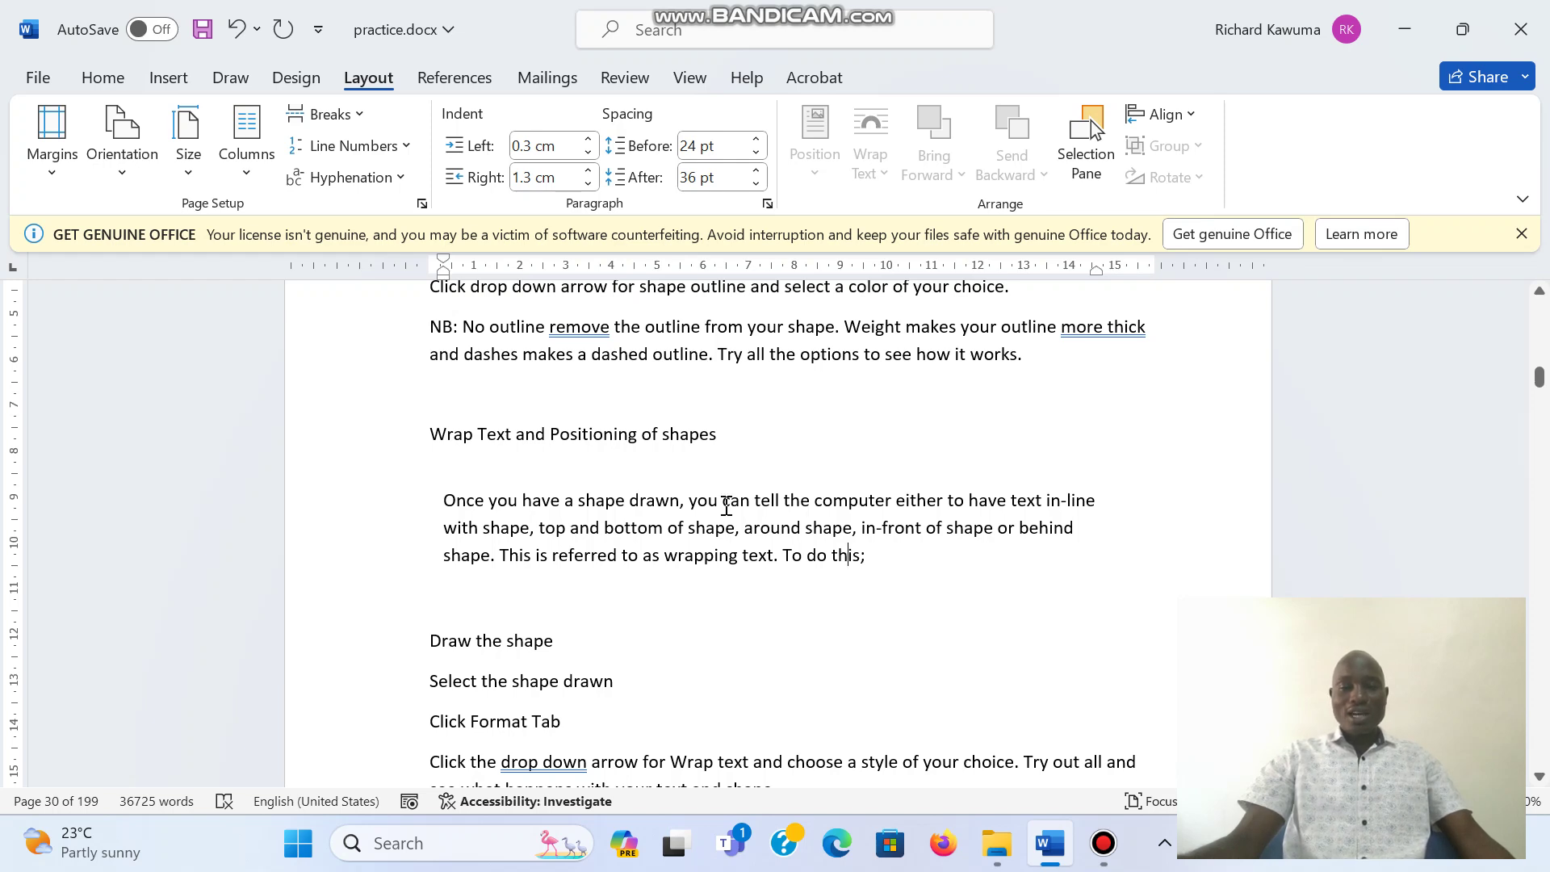
scroll(739, 565, "up", 15)
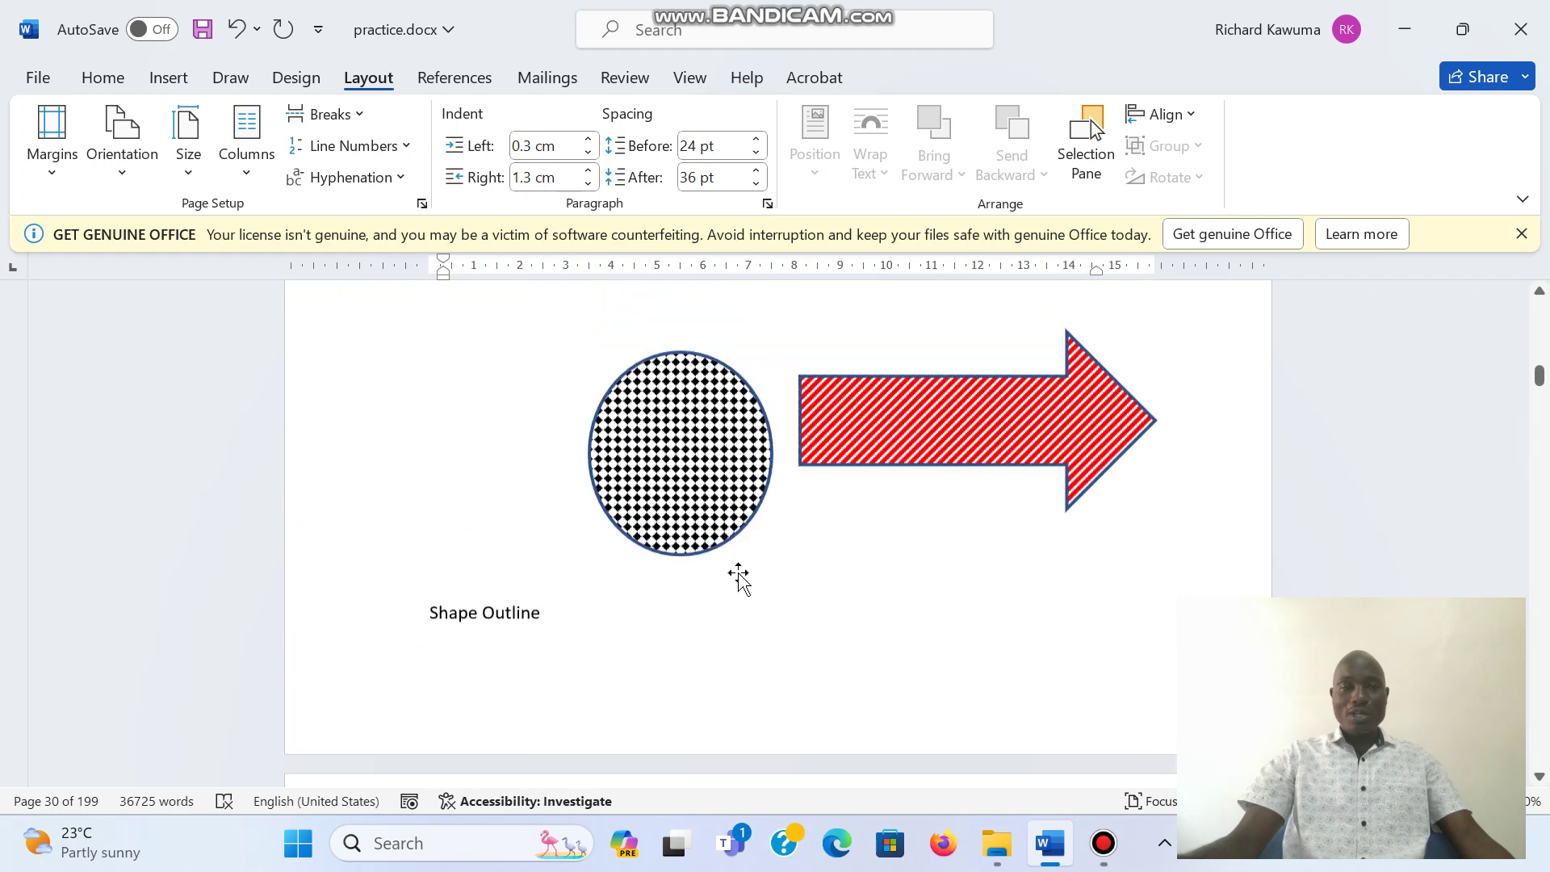